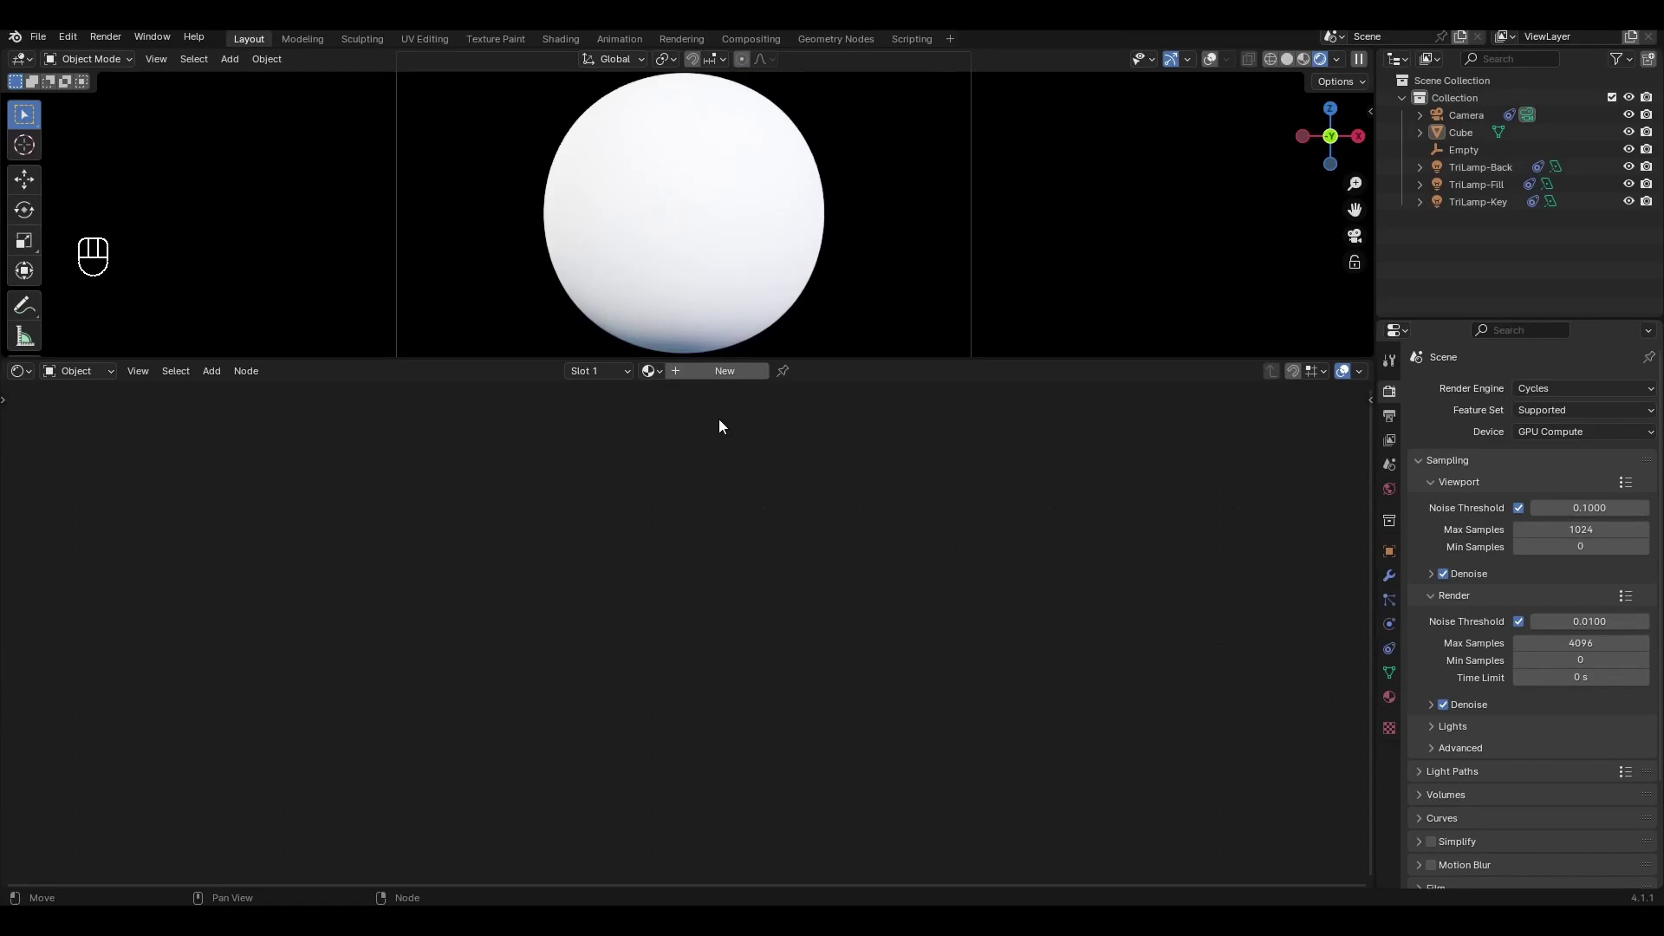
Step: Create a new material named amethyst and delete its Principled BSDF node
{"action": "left_click", "coordinate": [715, 374]}
{"action": "double_click", "coordinate": [718, 375]}
{"action": "type", "text": "amethyst"}
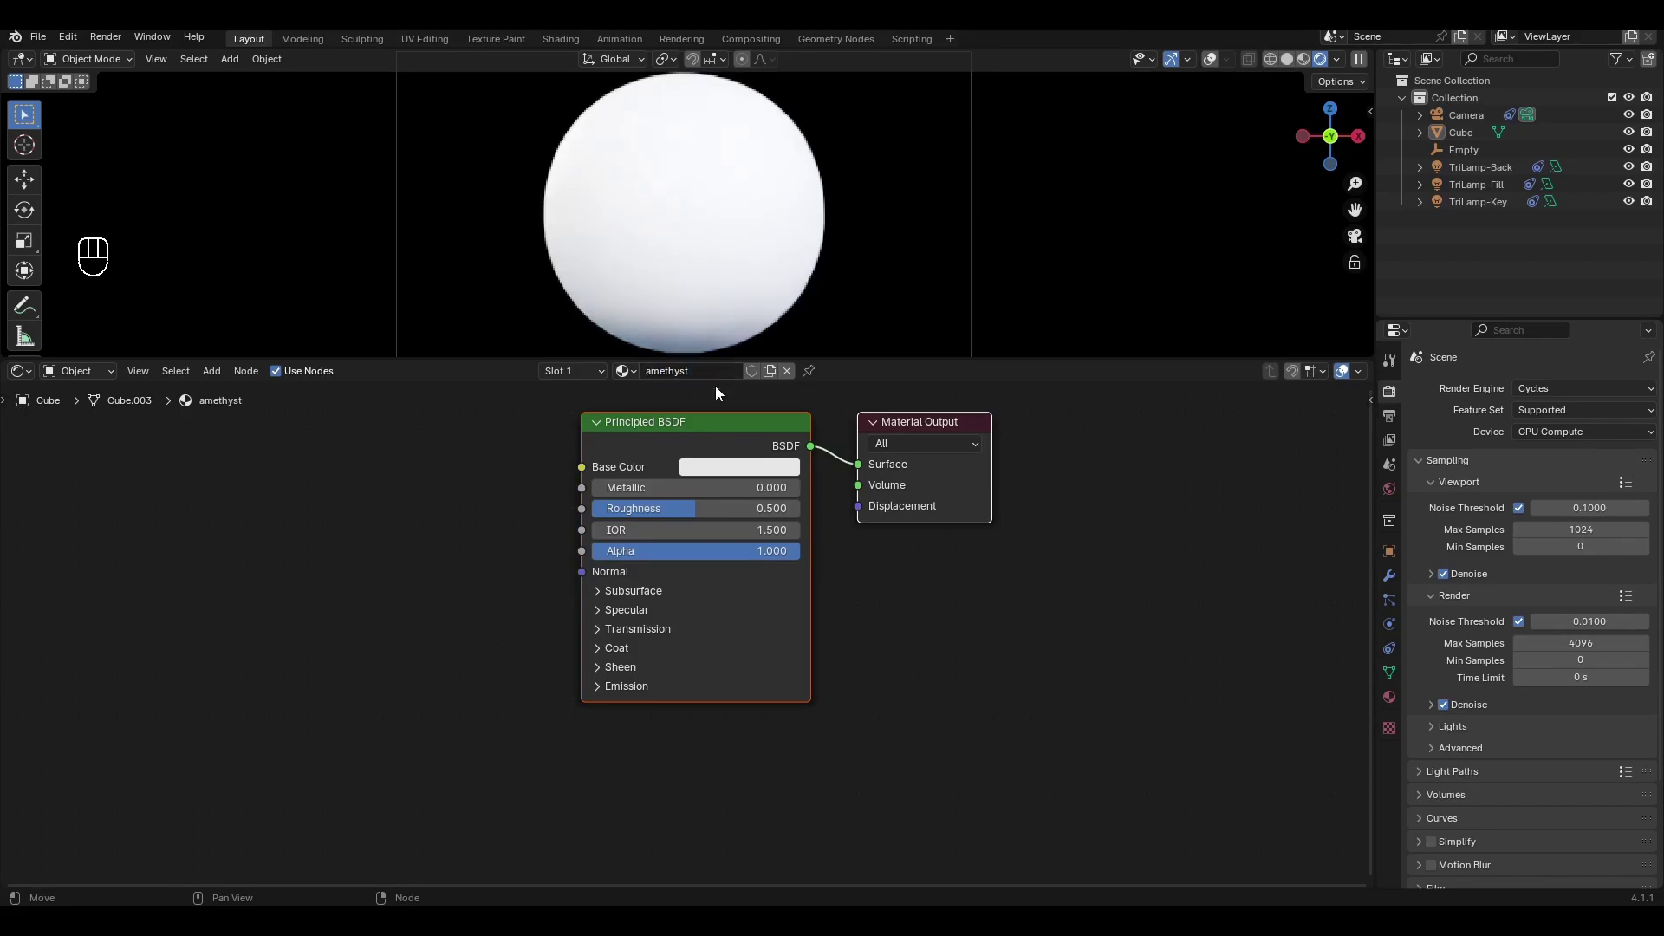
{"action": "left_click", "coordinate": [715, 386]}
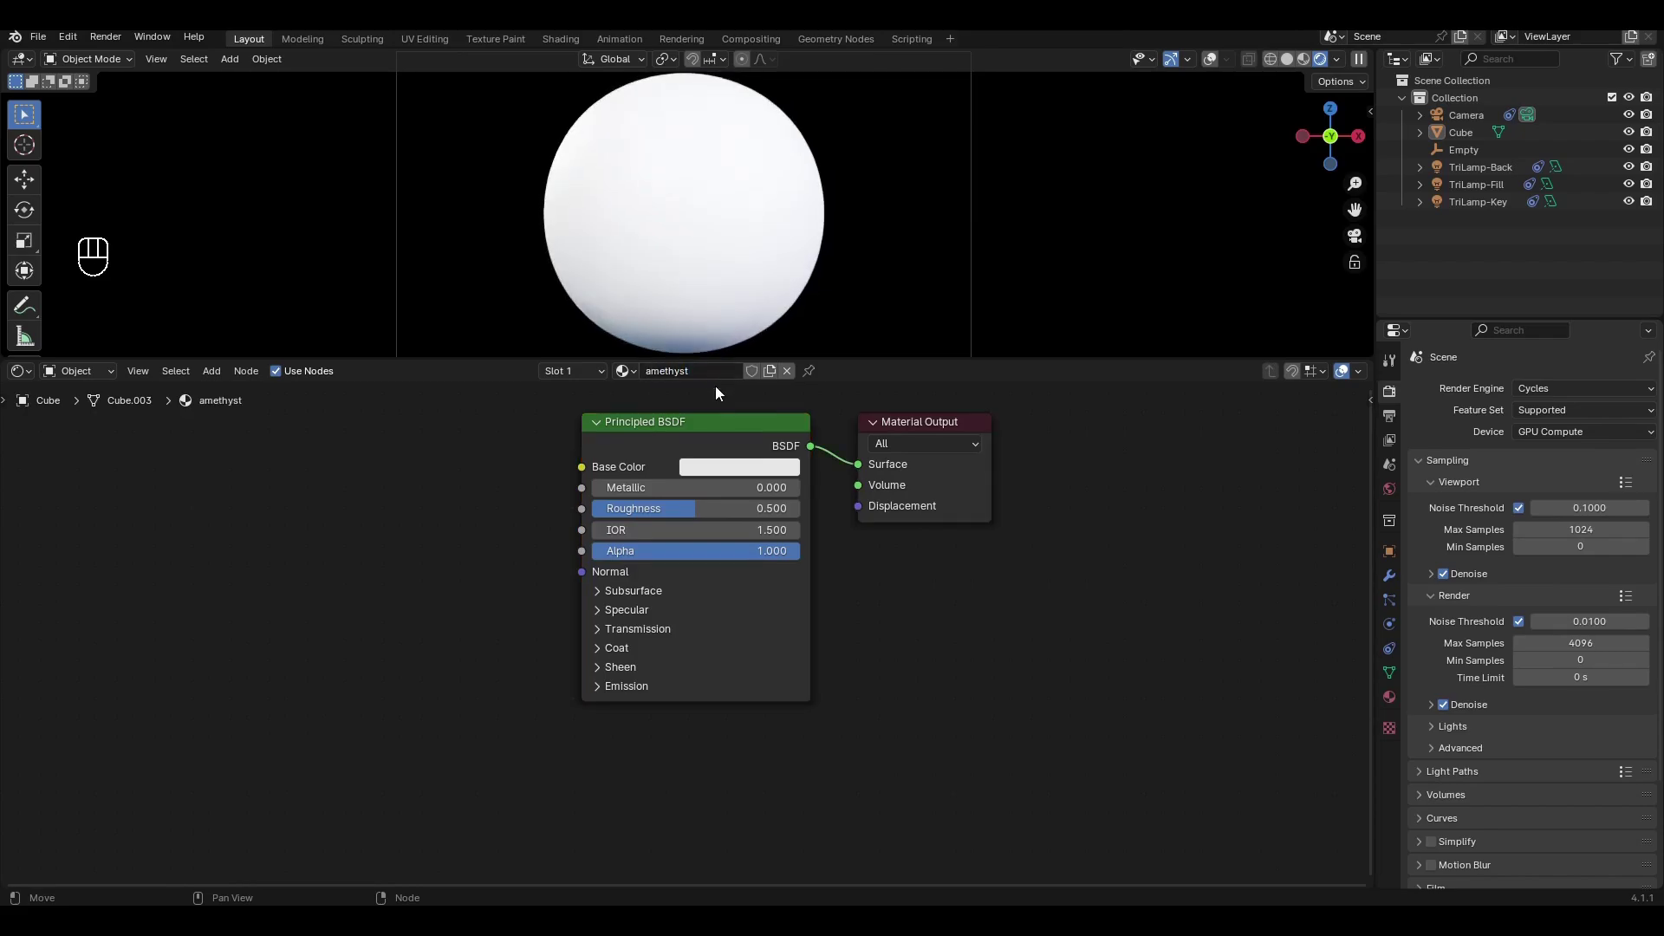
{"action": "left_click", "coordinate": [705, 426]}
{"action": "key", "text": "Delete"}
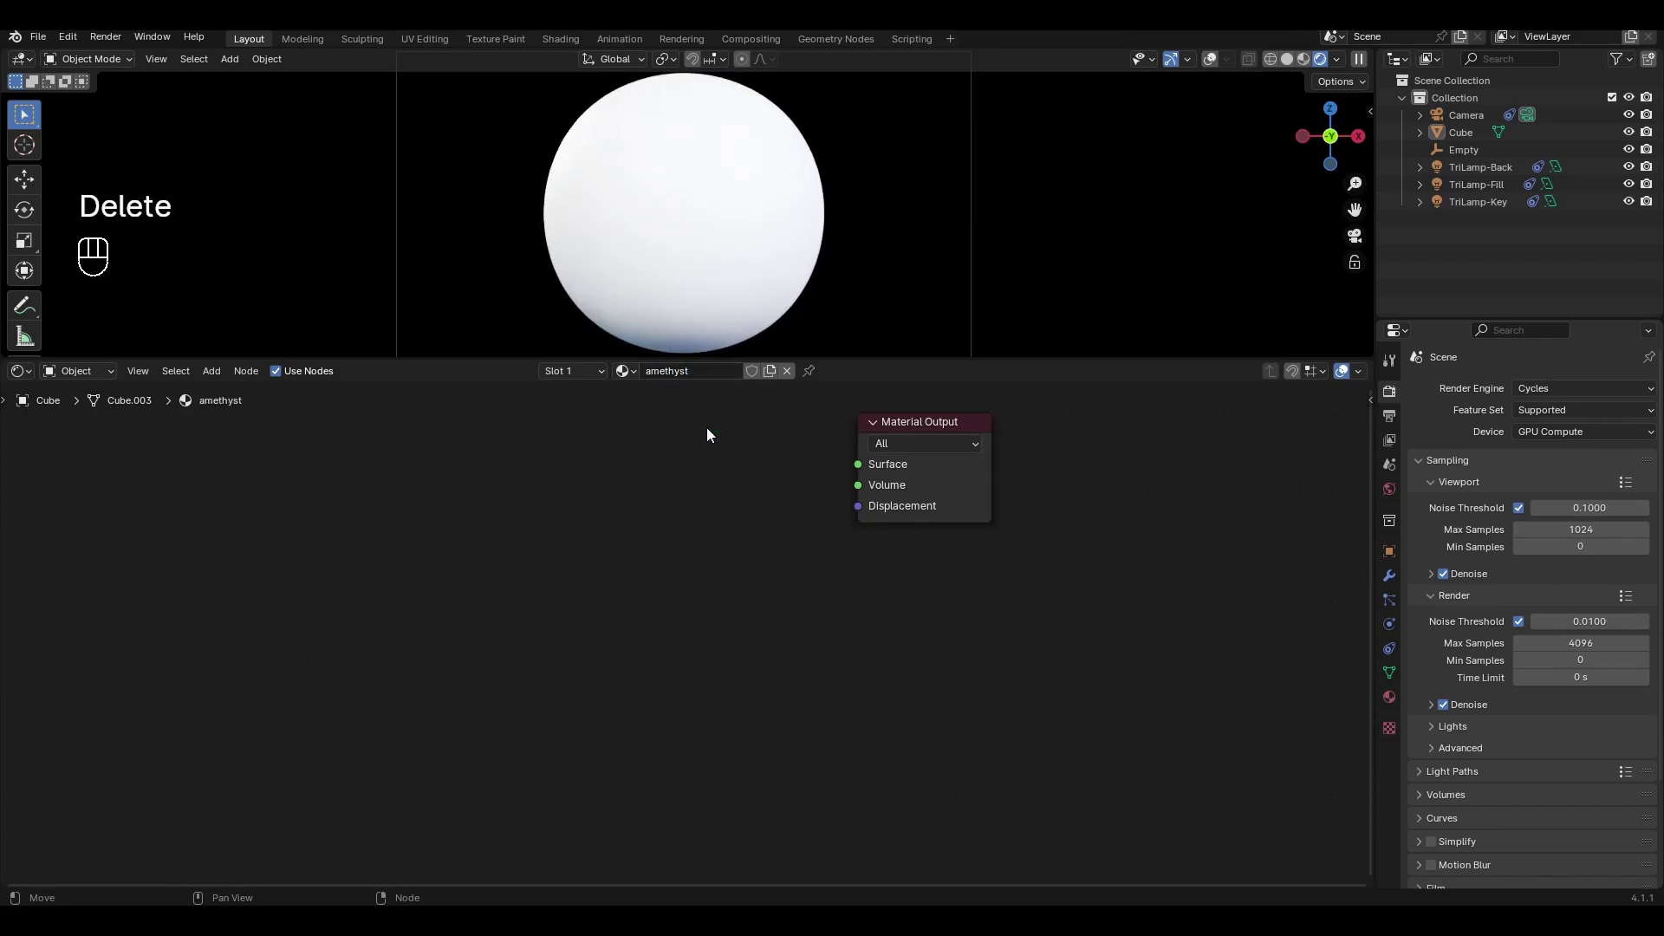
Step: Add a Glass BSDF node and connect it to the Material Output Surface
{"action": "key", "text": "shift+a"}
{"action": "type", "text": "gla"}
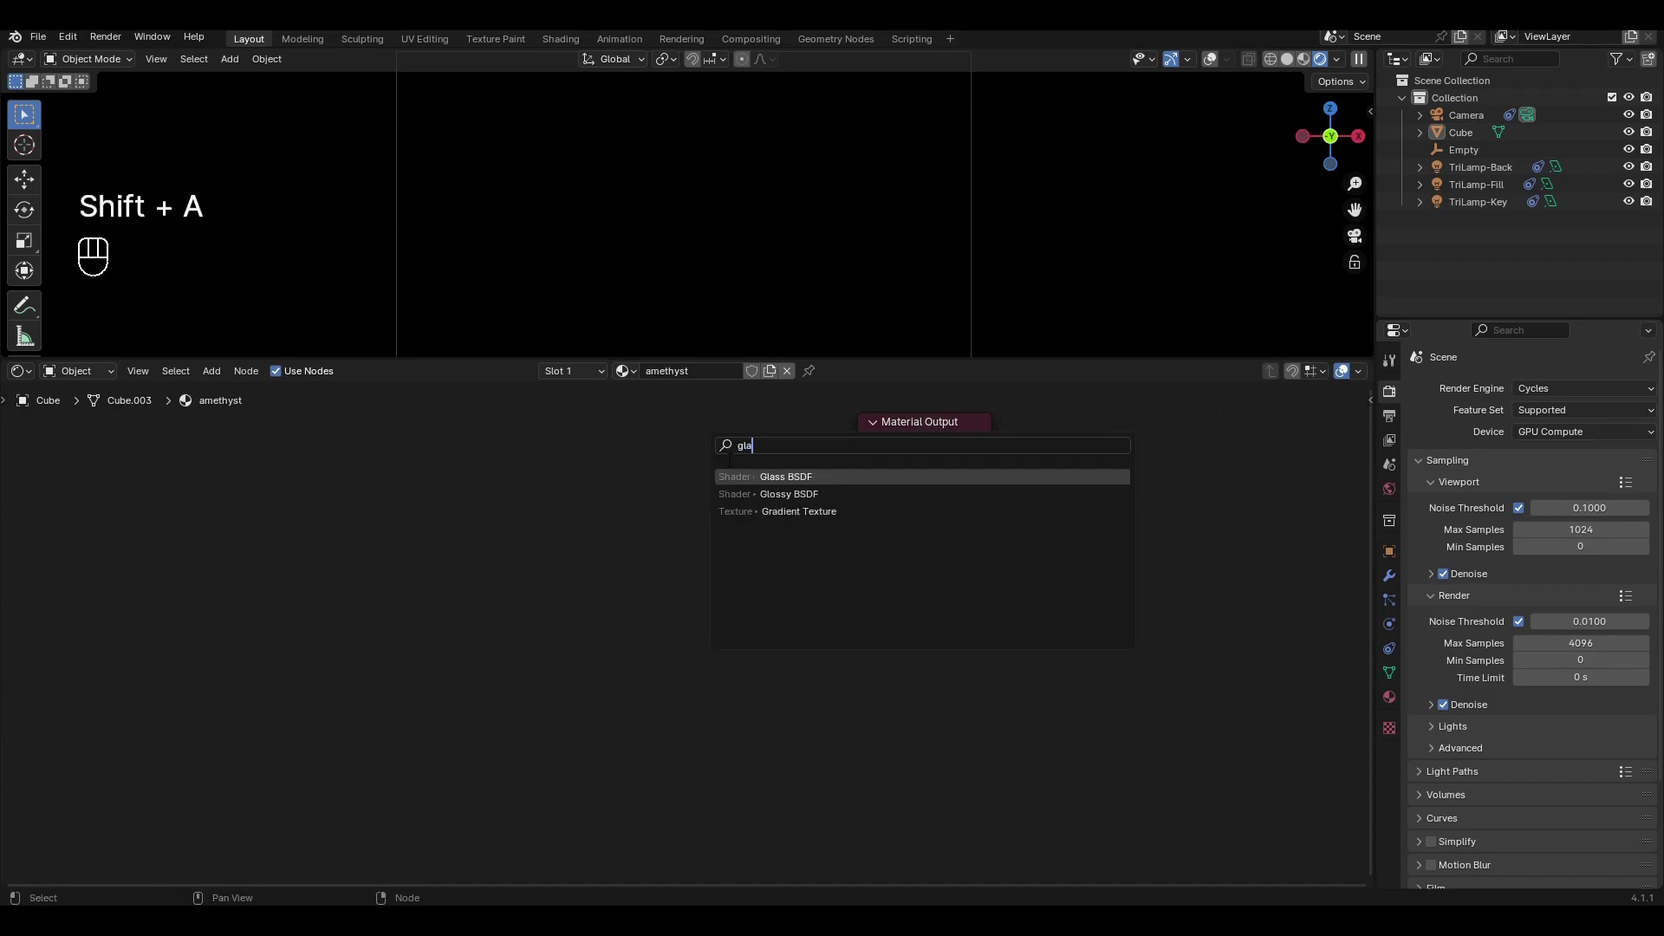
{"action": "key", "text": "Return"}
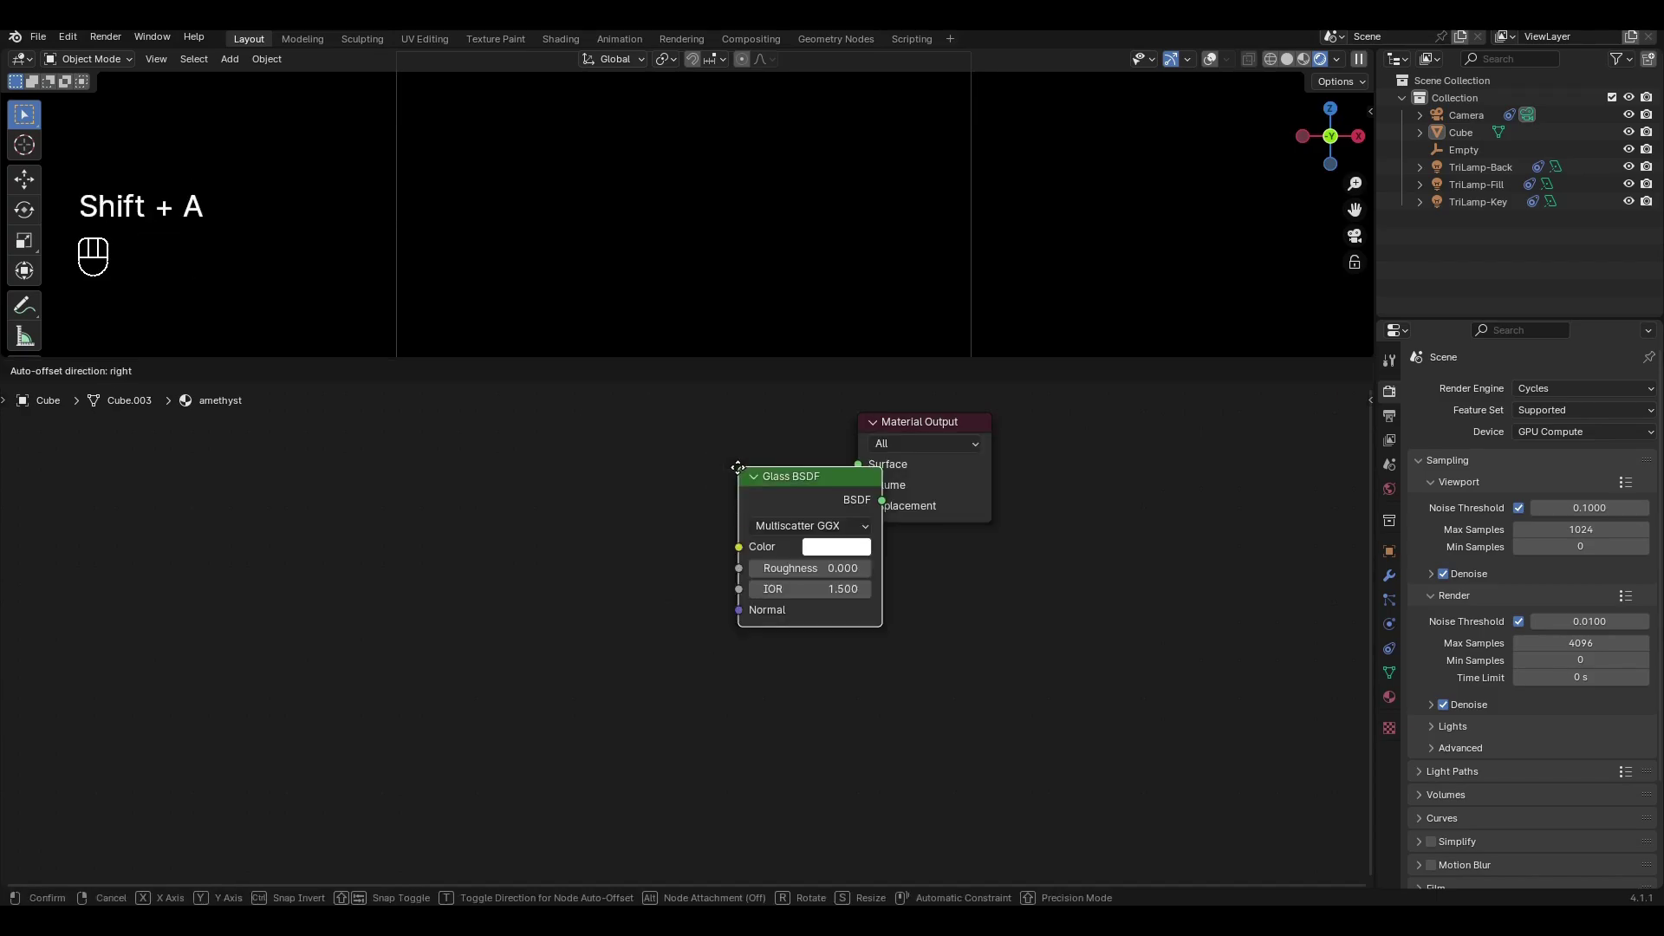
{"action": "left_click", "coordinate": [625, 417]}
{"action": "left_click_drag", "start_coordinate": [769, 451], "coordinate": [849, 464]}
{"action": "middle_click_drag", "start_coordinate": [611, 460], "coordinate": [682, 480]}
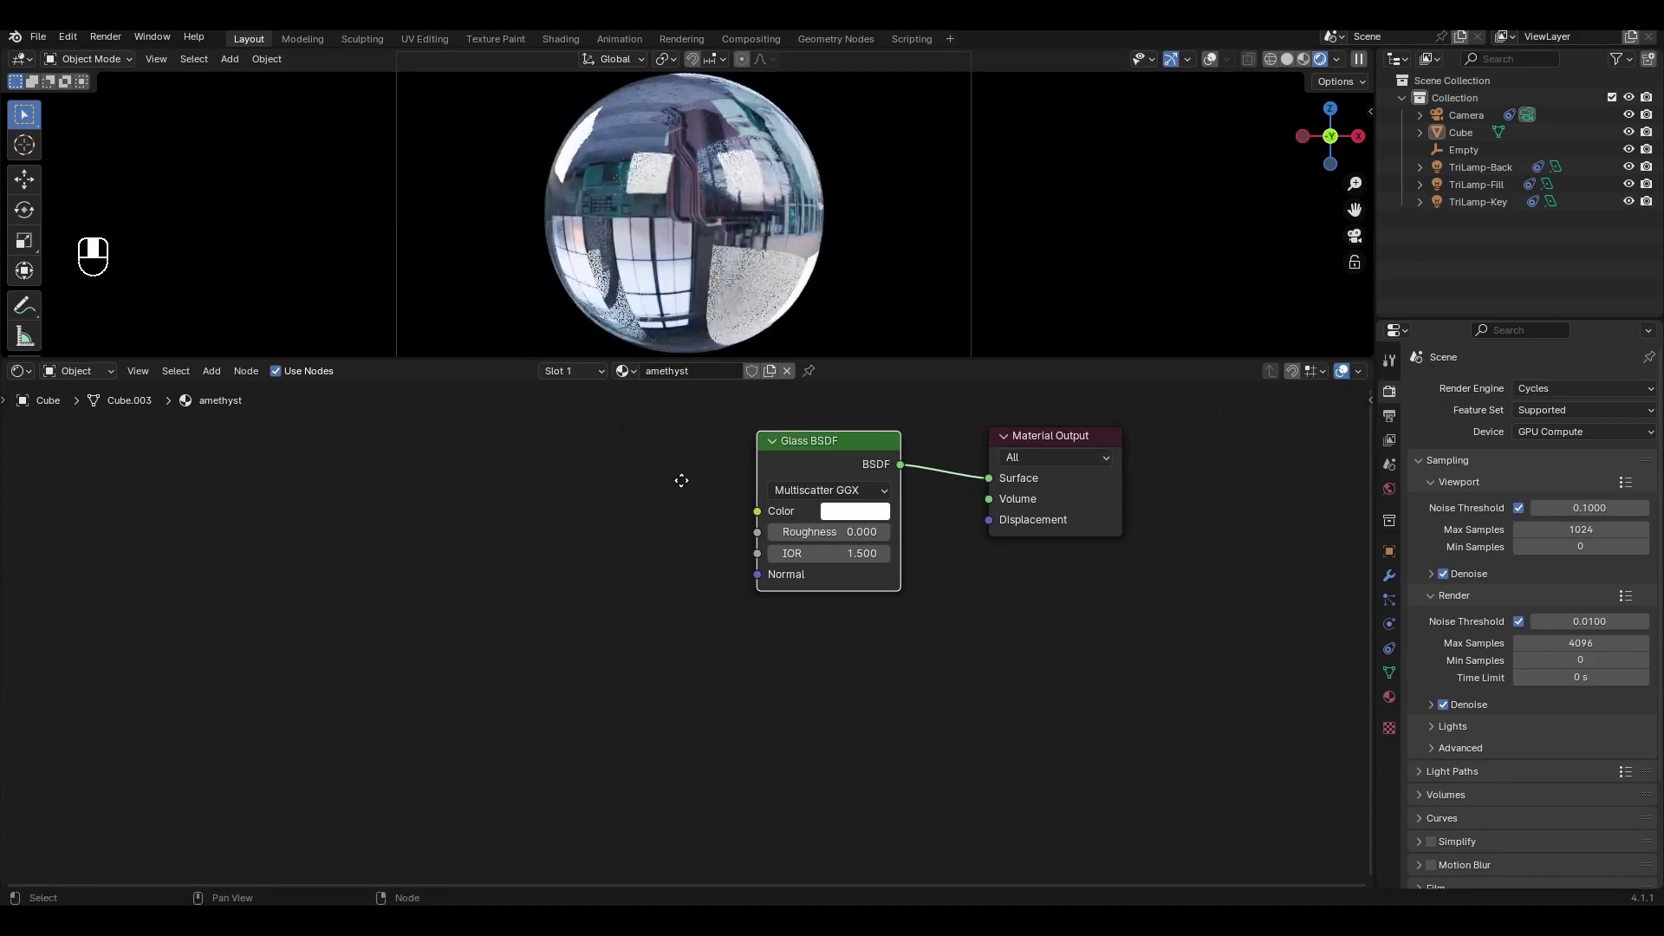
Step: Add a Mix Color node whose Result feeds the Glass BSDF Color
{"action": "key", "text": "shift+a"}
{"action": "type", "text": "mi"}
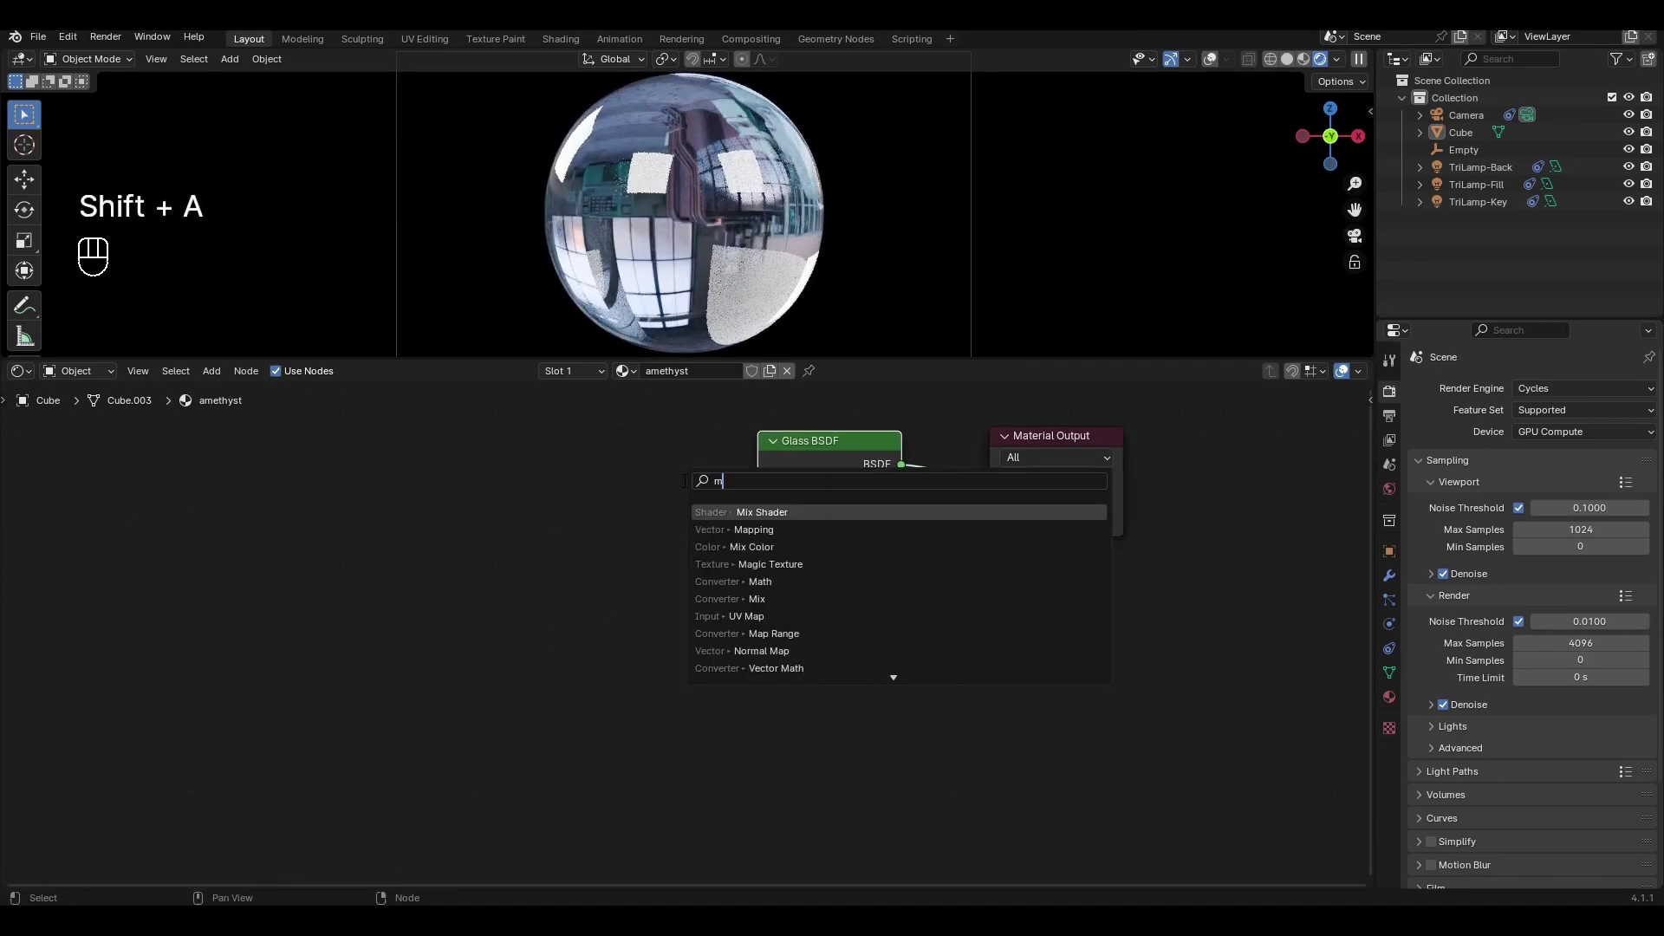
{"action": "left_click", "coordinate": [728, 529]}
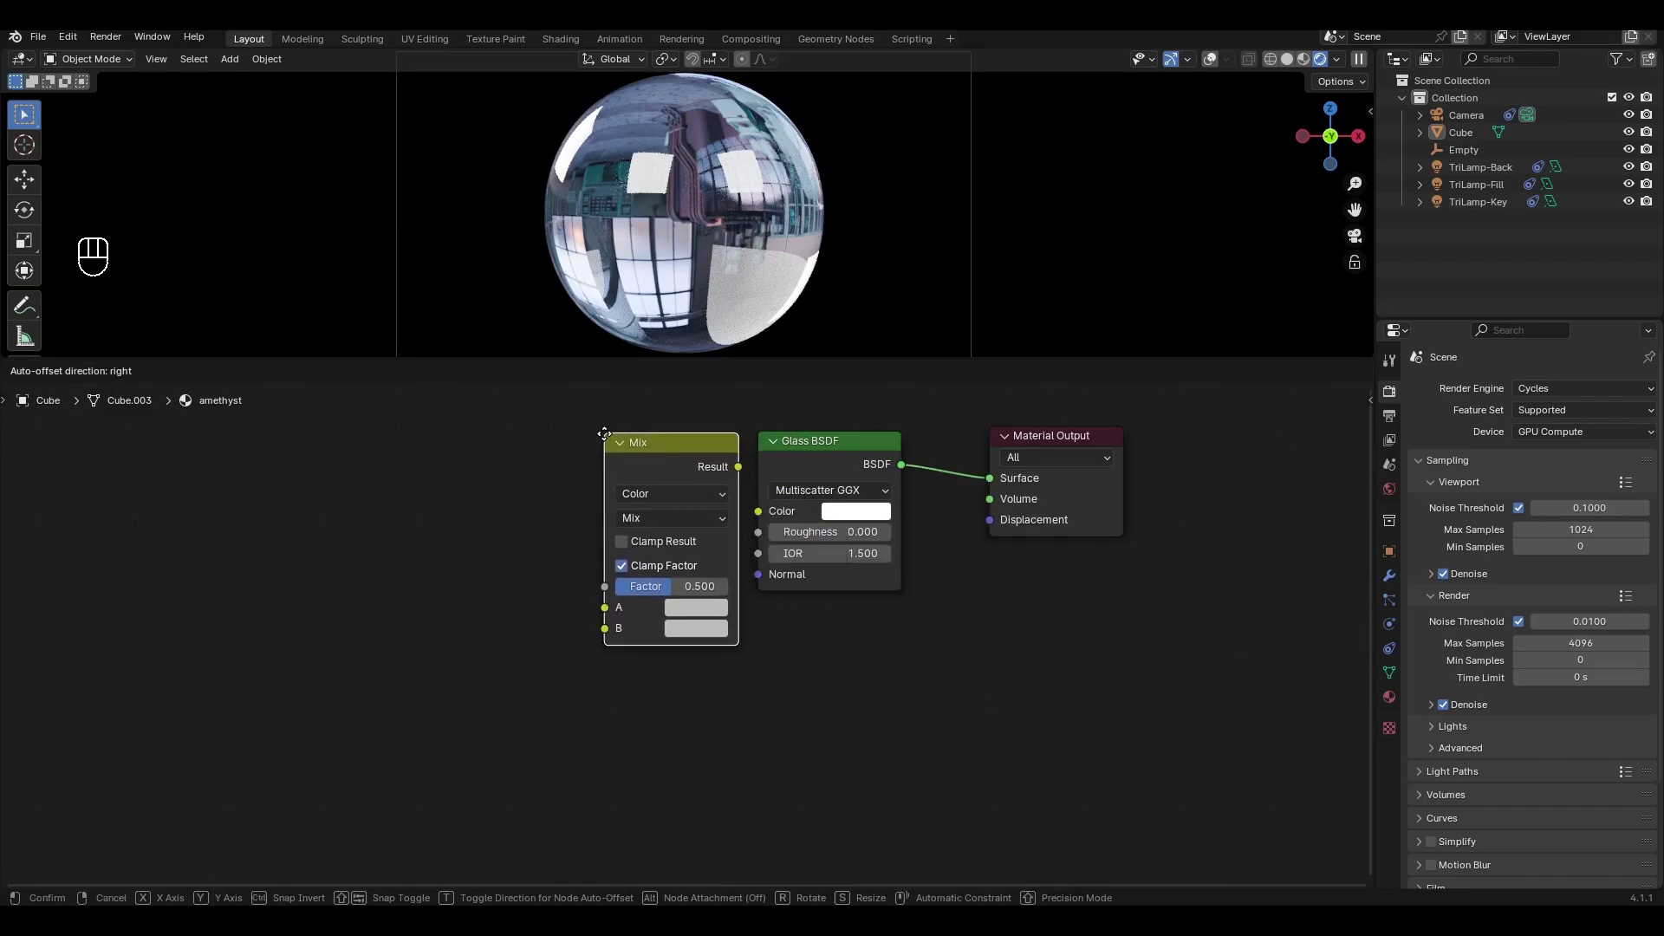
{"action": "left_click", "coordinate": [689, 450]}
{"action": "left_click_drag", "start_coordinate": [736, 468], "coordinate": [758, 510]}
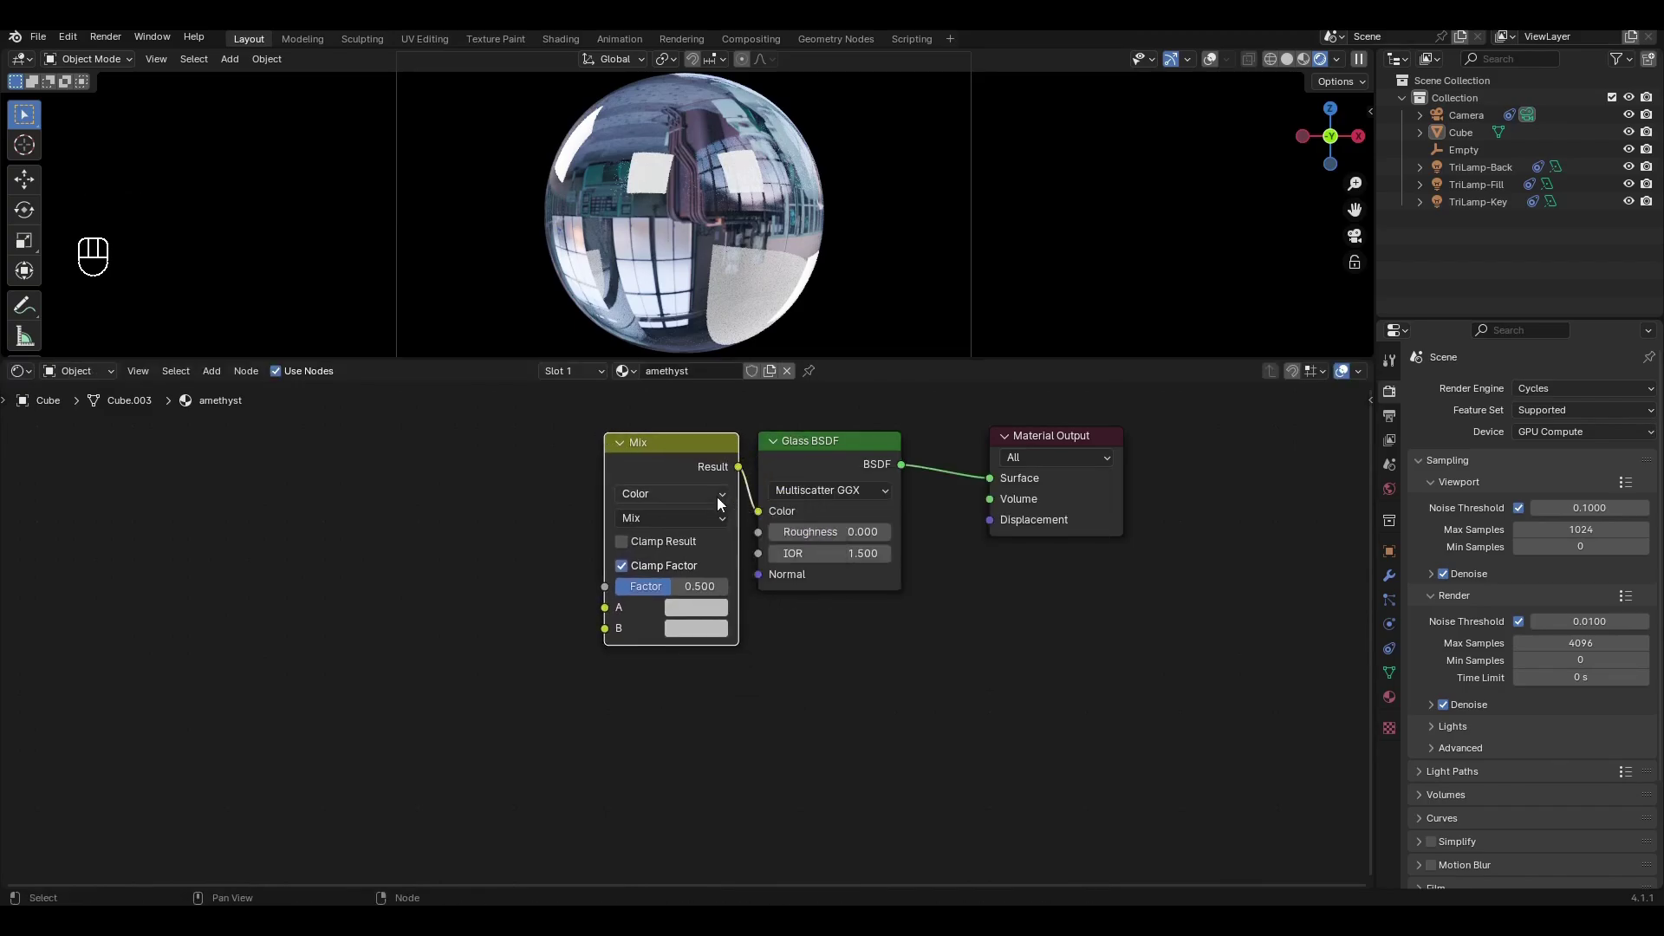
{"action": "middle_click_drag", "start_coordinate": [570, 476], "coordinate": [729, 480]}
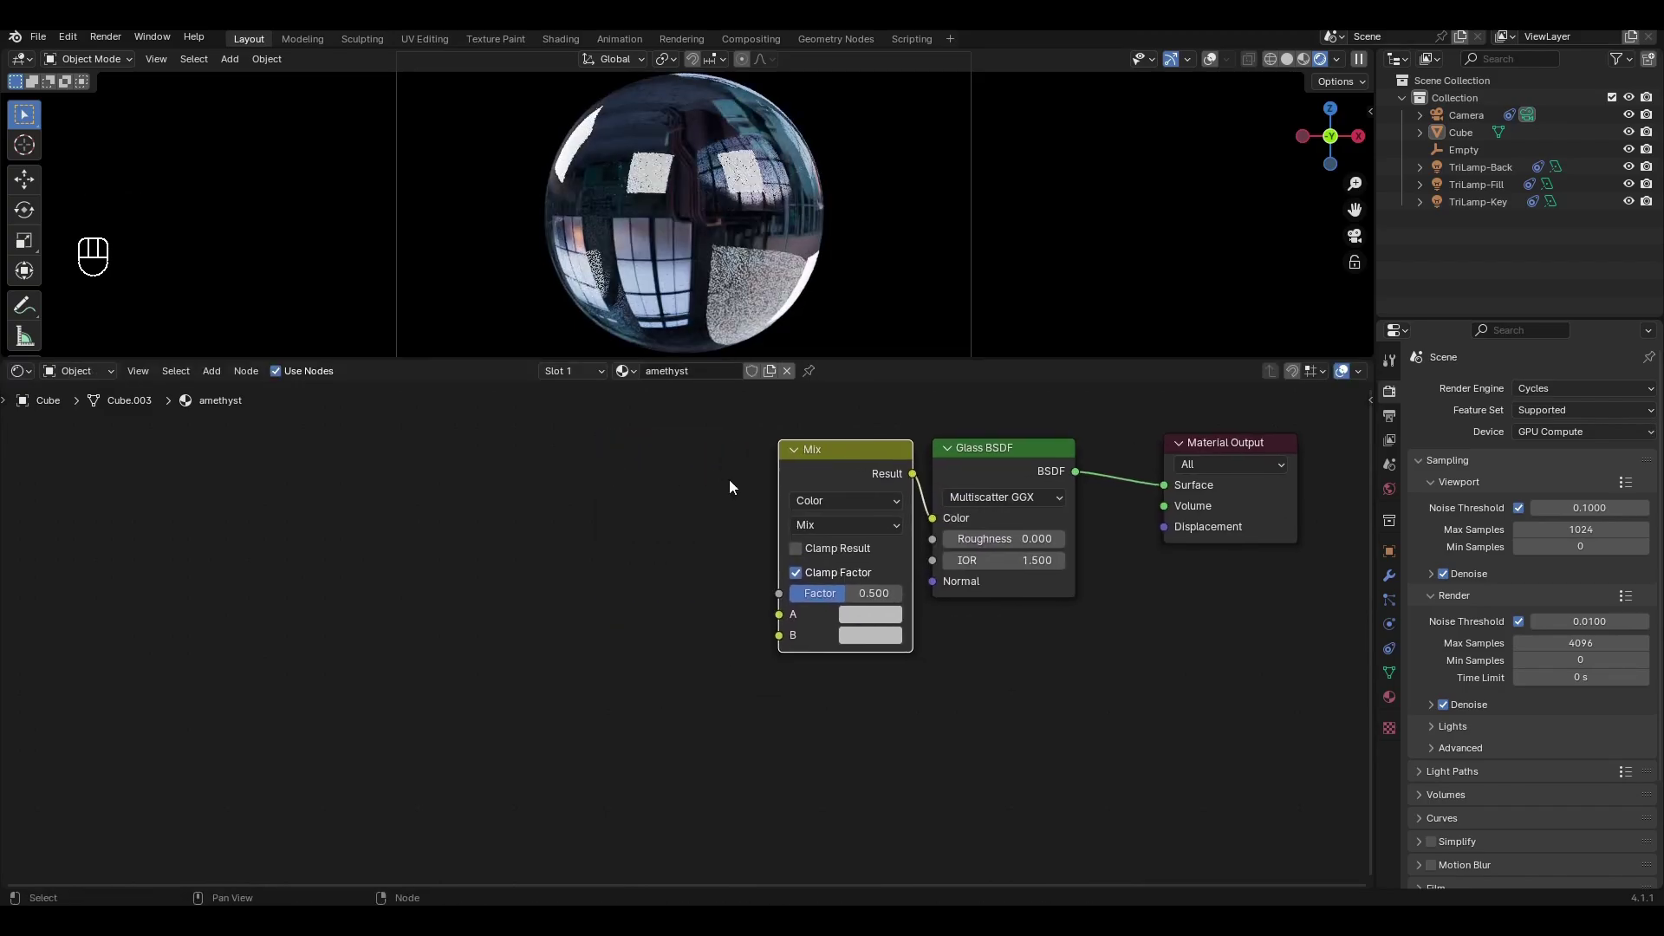
Step: Add a Noise Texture and link its Fac to the Mix Factor
{"action": "key", "text": "shift+a"}
{"action": "type", "text": "noi"}
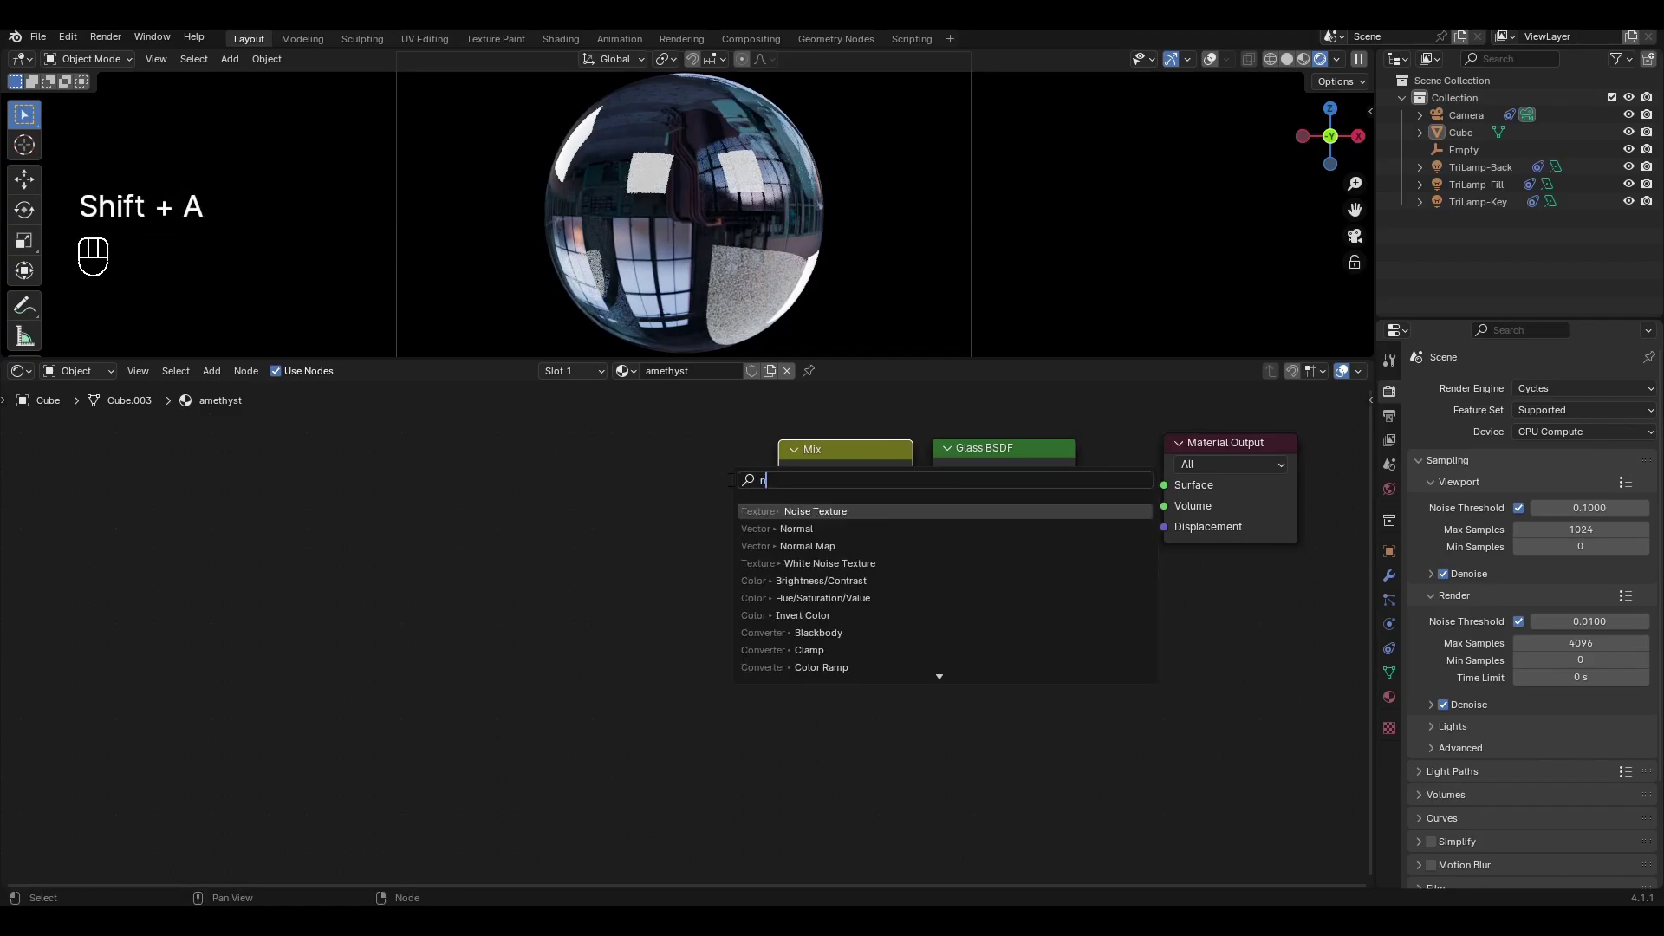
{"action": "key", "text": "Return"}
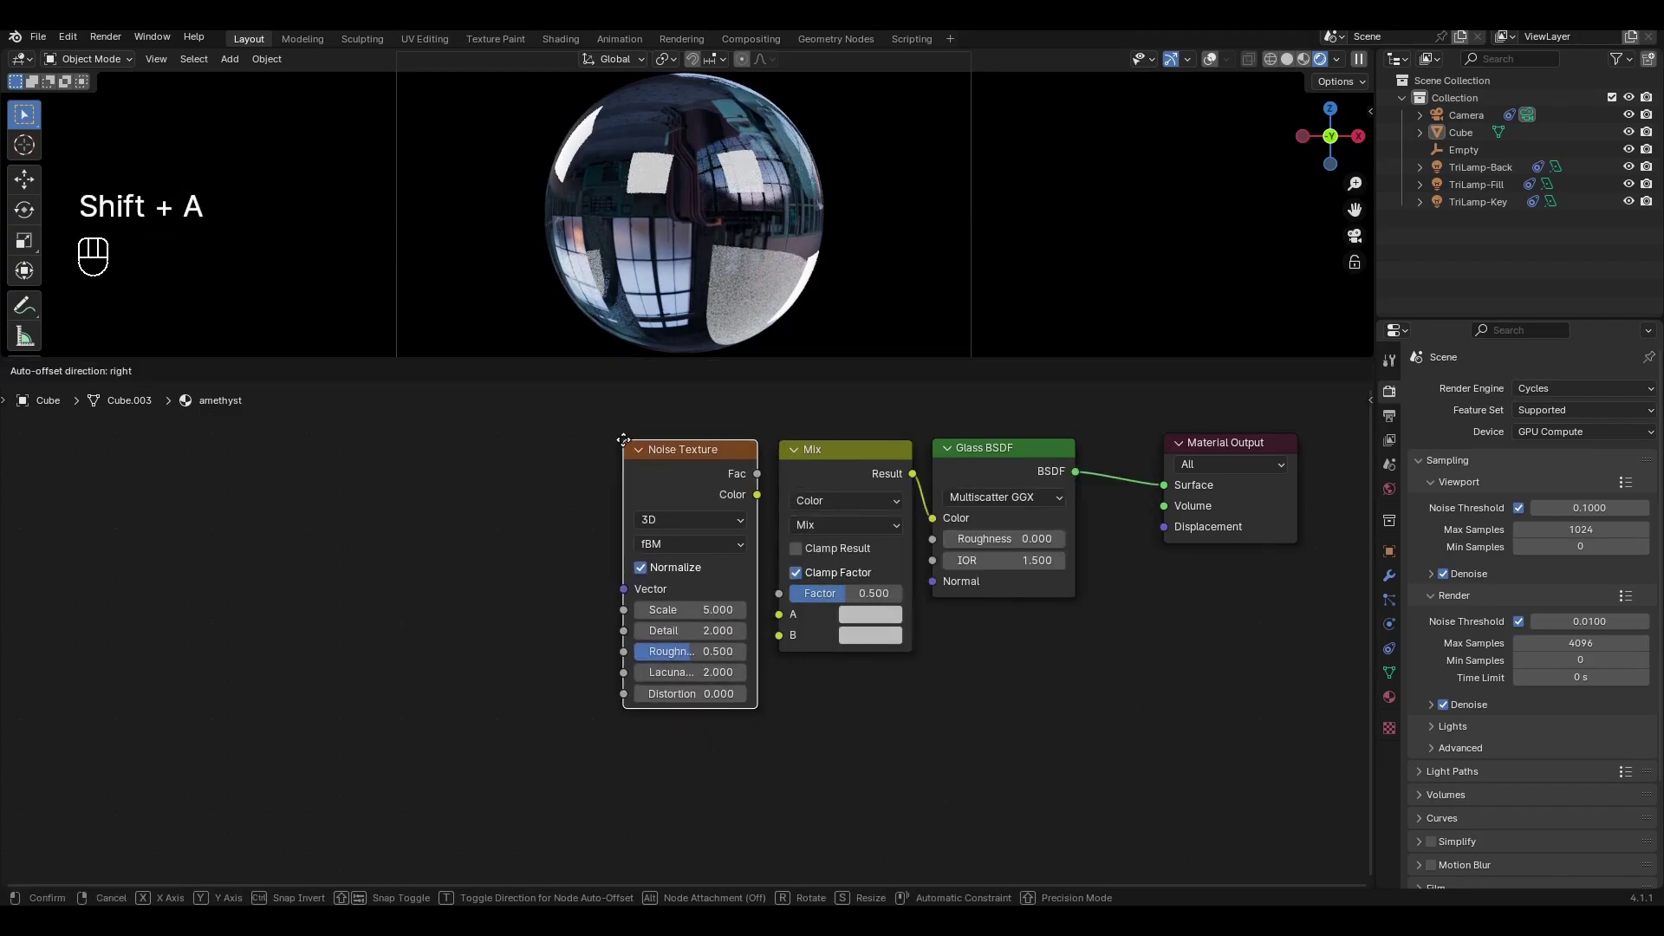
{"action": "left_click", "coordinate": [721, 464]}
{"action": "left_click_drag", "start_coordinate": [756, 472], "coordinate": [778, 592]}
{"action": "middle_click_drag", "start_coordinate": [596, 511], "coordinate": [731, 507]}
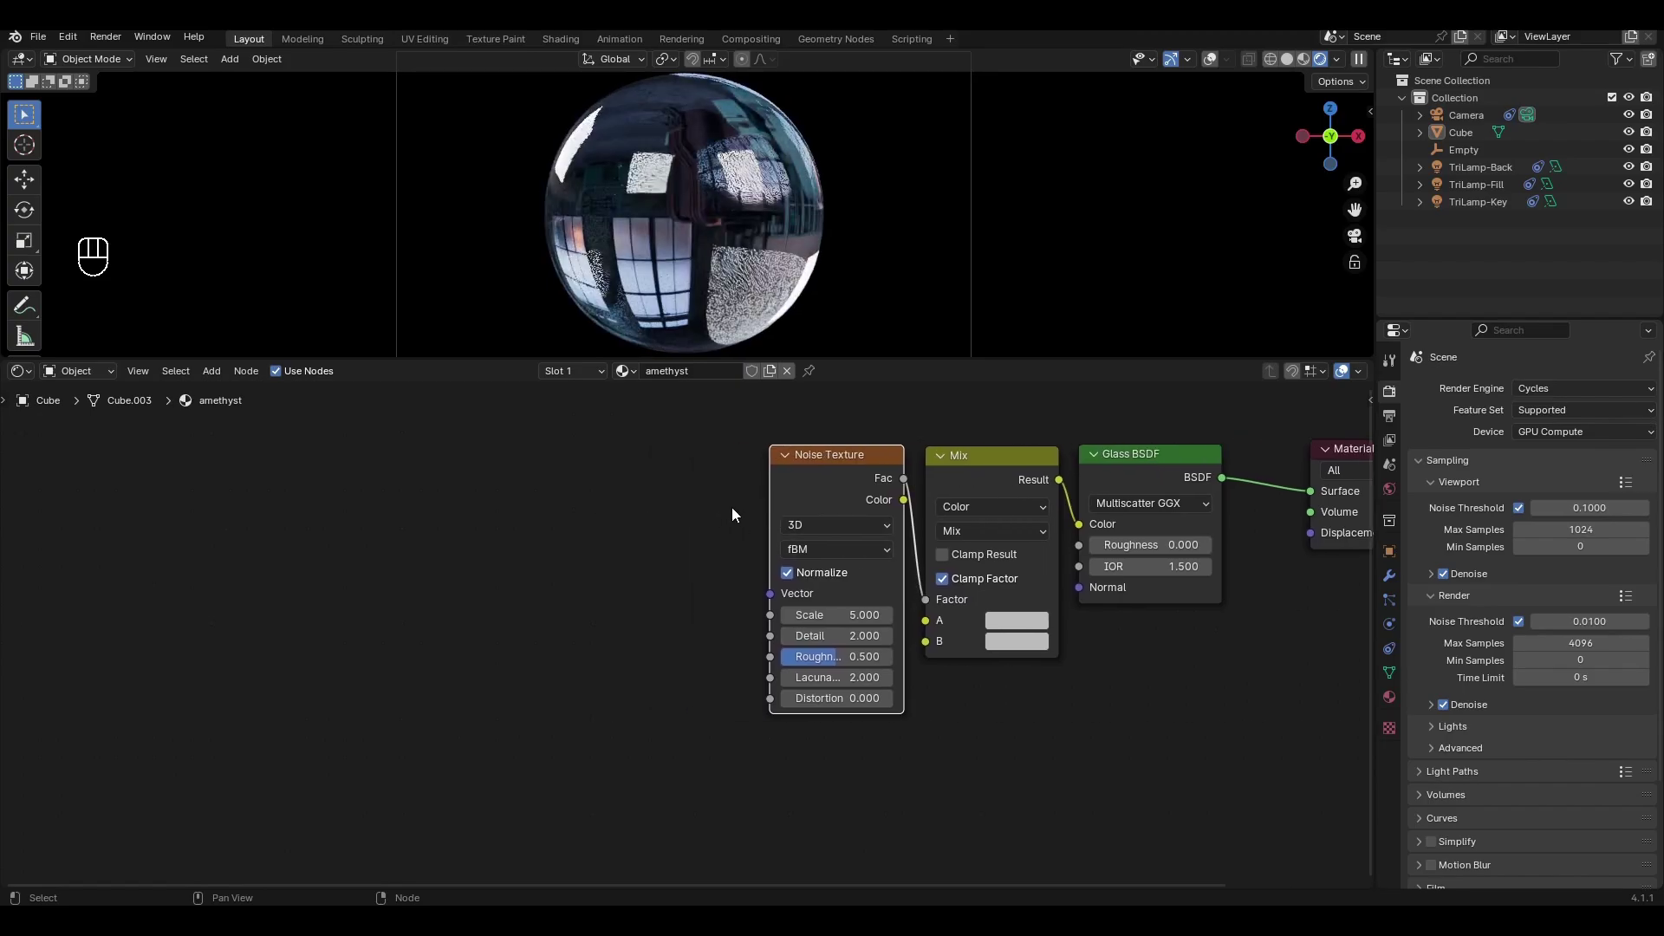
Step: Add Mapping and Texture Coordinate nodes, chaining Generated → Mapping → Noise Texture Vector
{"action": "key", "text": "shift+a"}
{"action": "type", "text": "ma"}
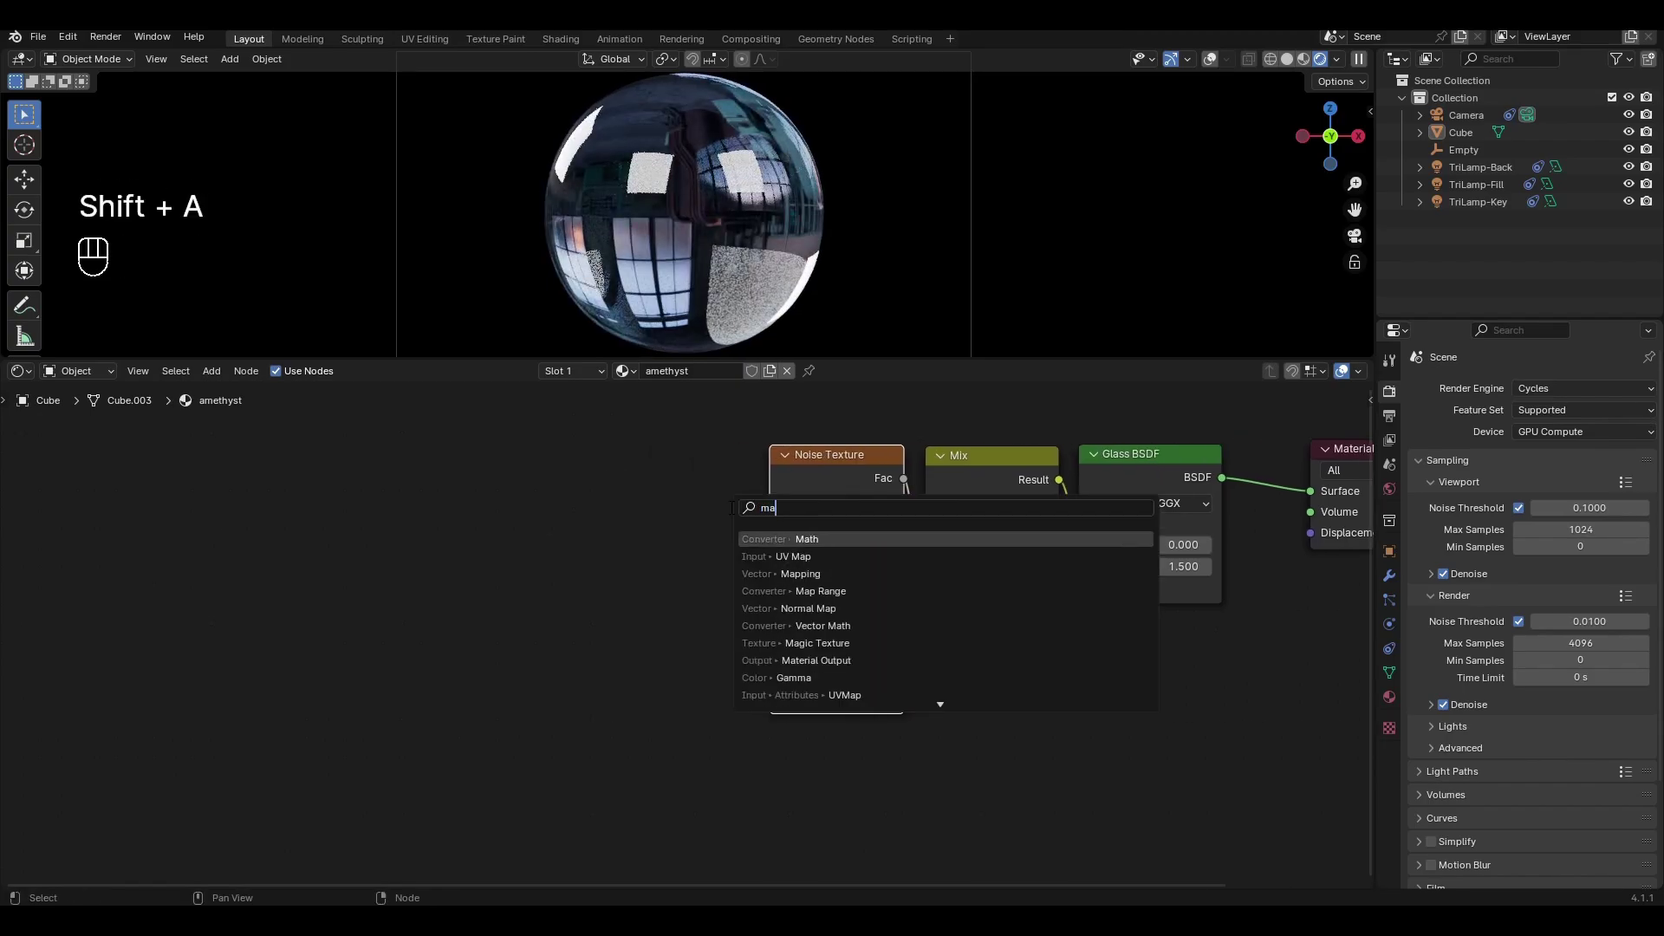
{"action": "type", "text": "pp"}
{"action": "key", "text": "Return"}
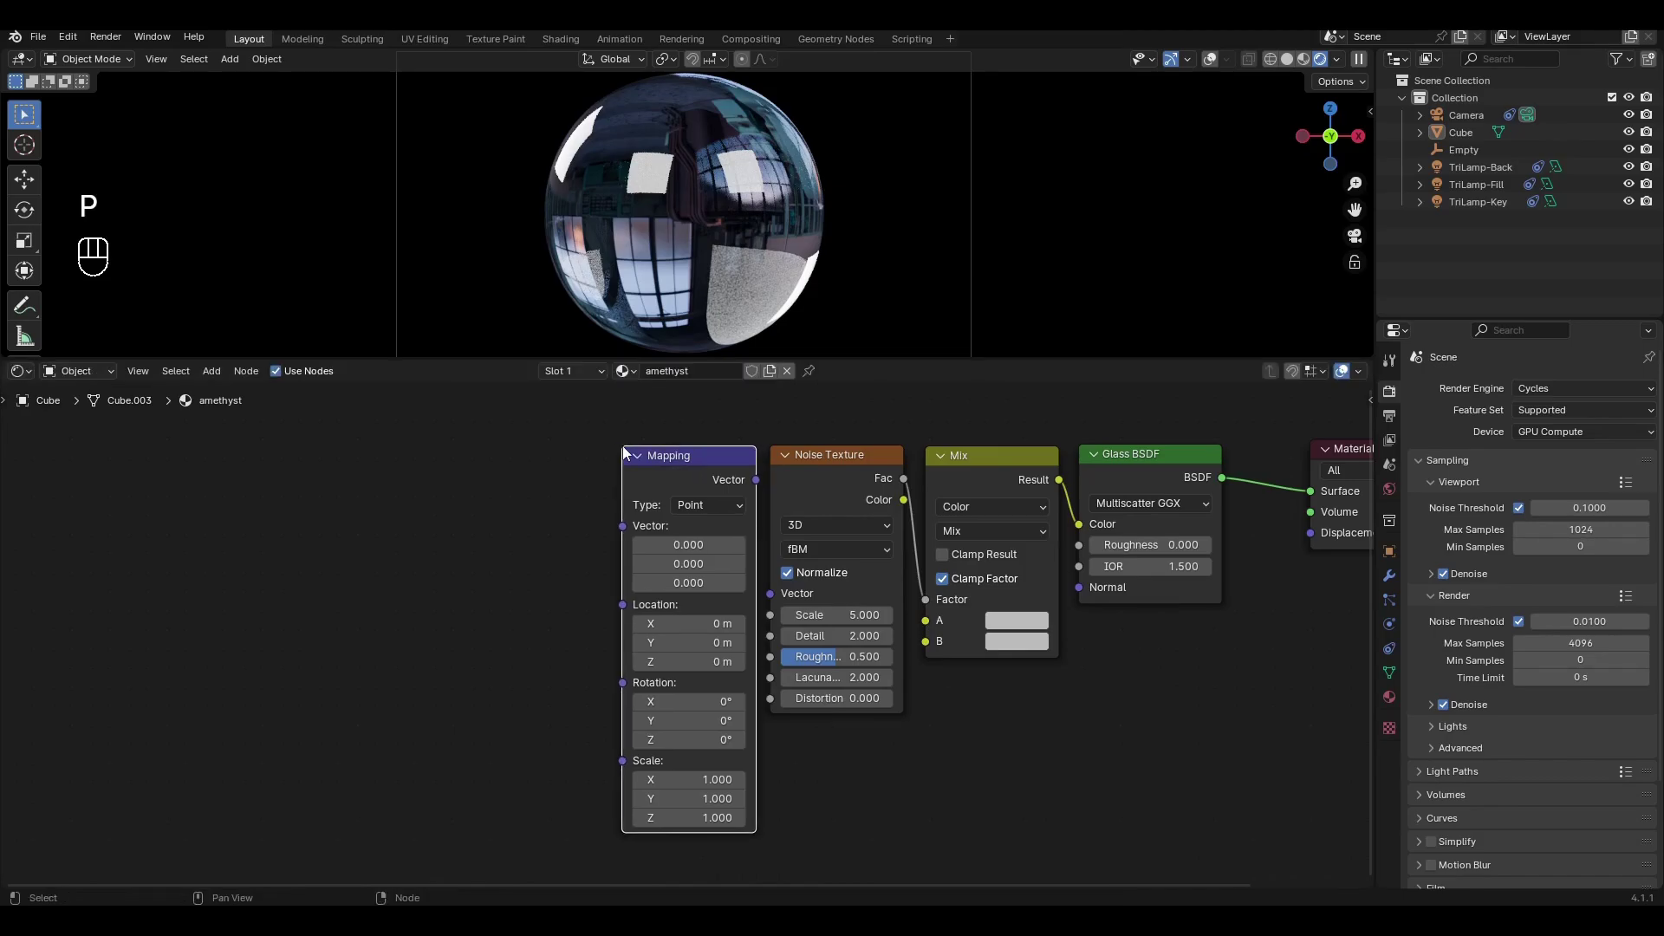
{"action": "left_click_drag", "start_coordinate": [753, 479], "coordinate": [769, 592]}
{"action": "middle_click_drag", "start_coordinate": [596, 520], "coordinate": [713, 521]}
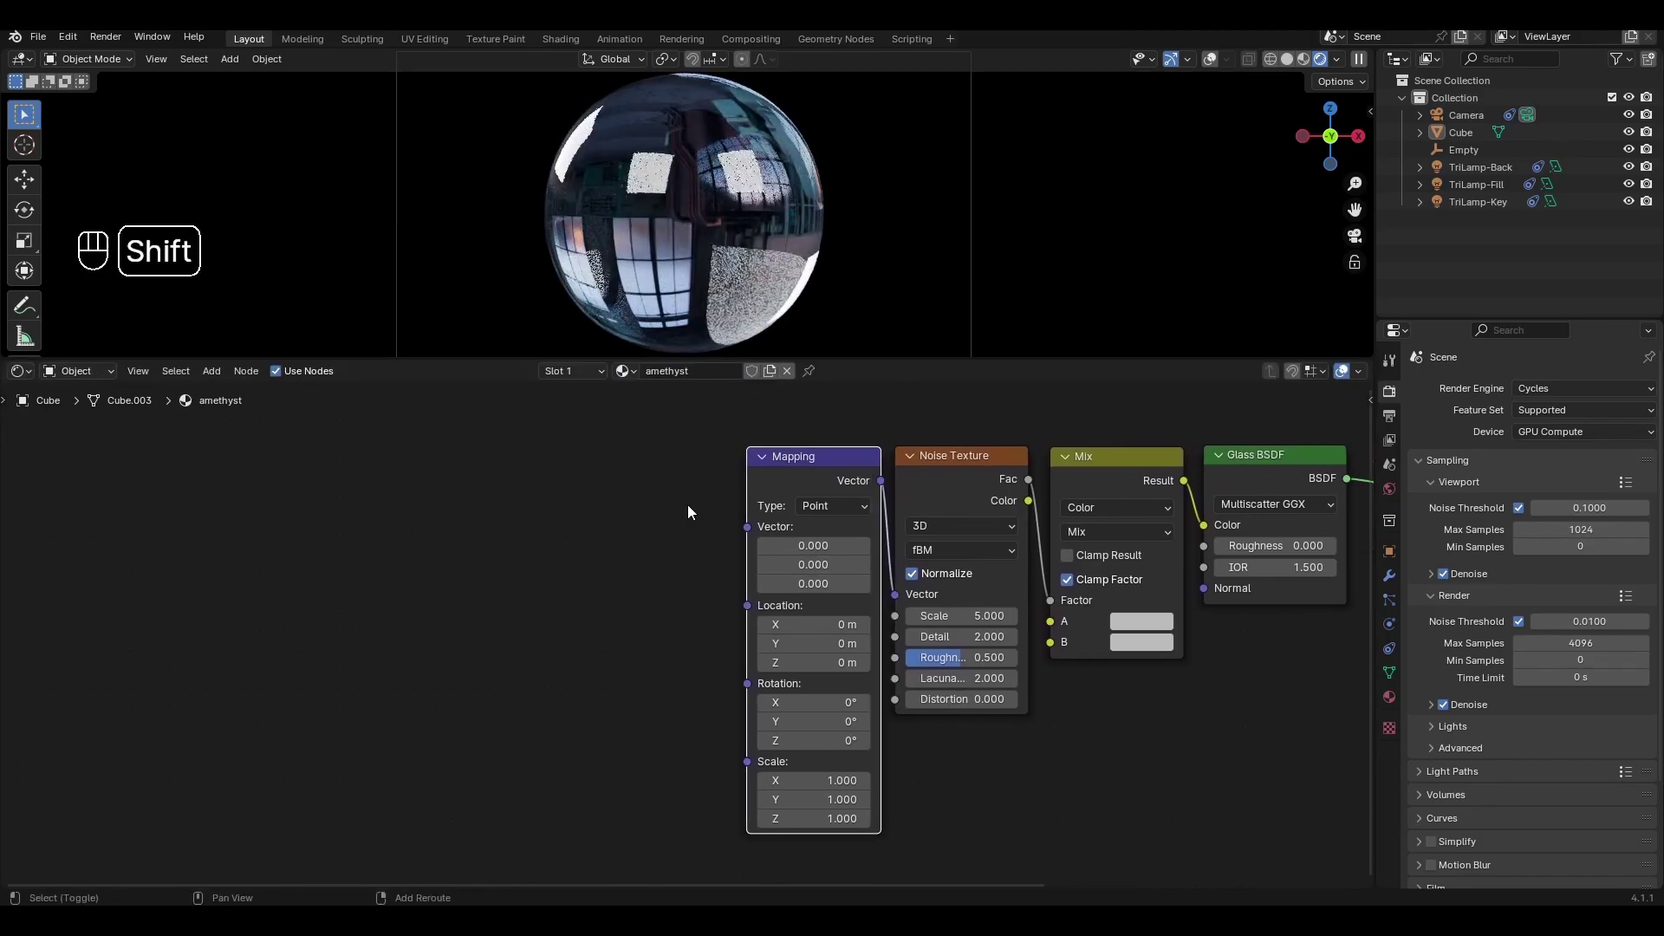
{"action": "key", "text": "shift+a"}
{"action": "type", "text": "textur"}
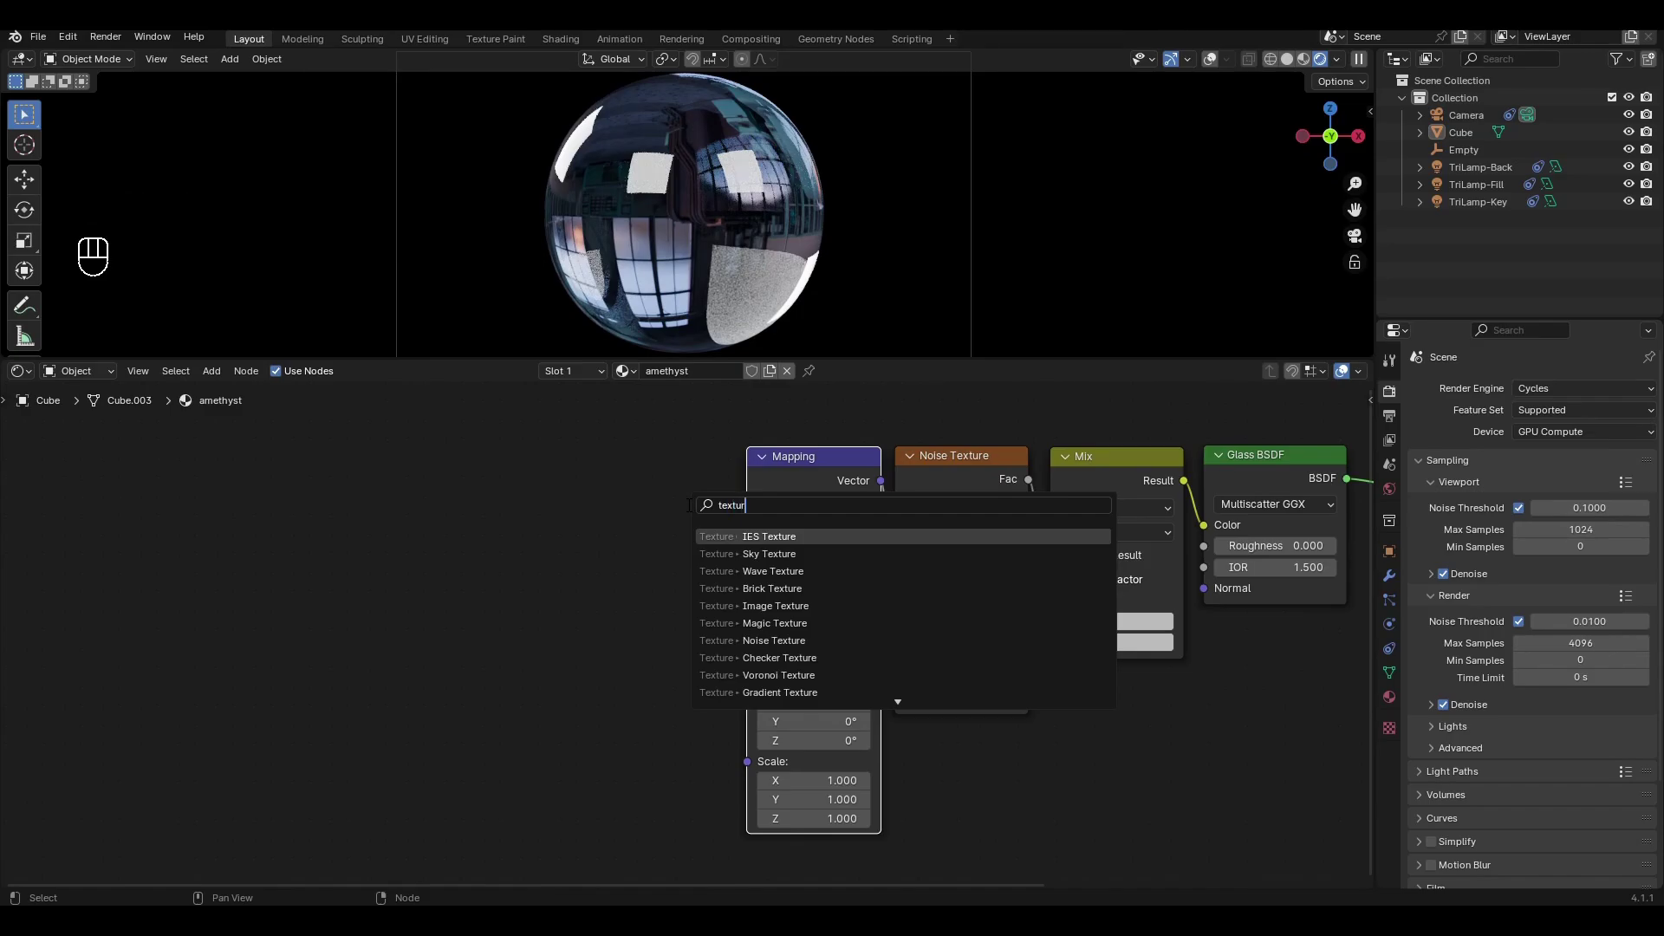
{"action": "type", "text": "e co"}
{"action": "key", "text": "Return"}
{"action": "left_click", "coordinate": [596, 455]}
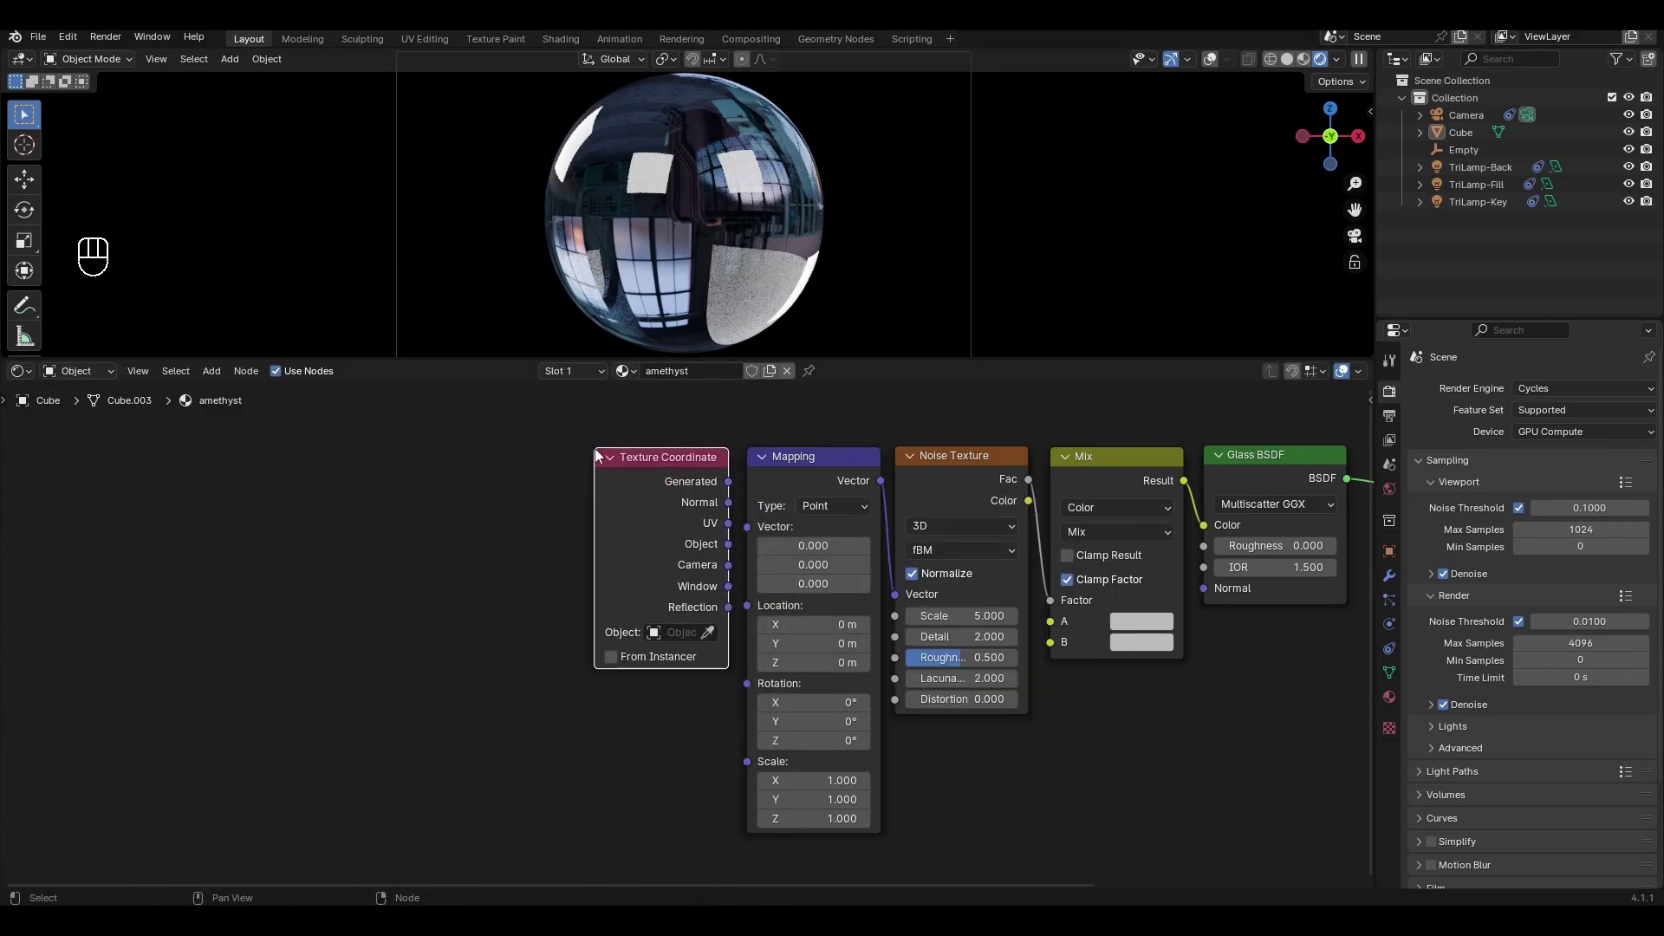
{"action": "left_click_drag", "start_coordinate": [728, 482], "coordinate": [747, 526]}
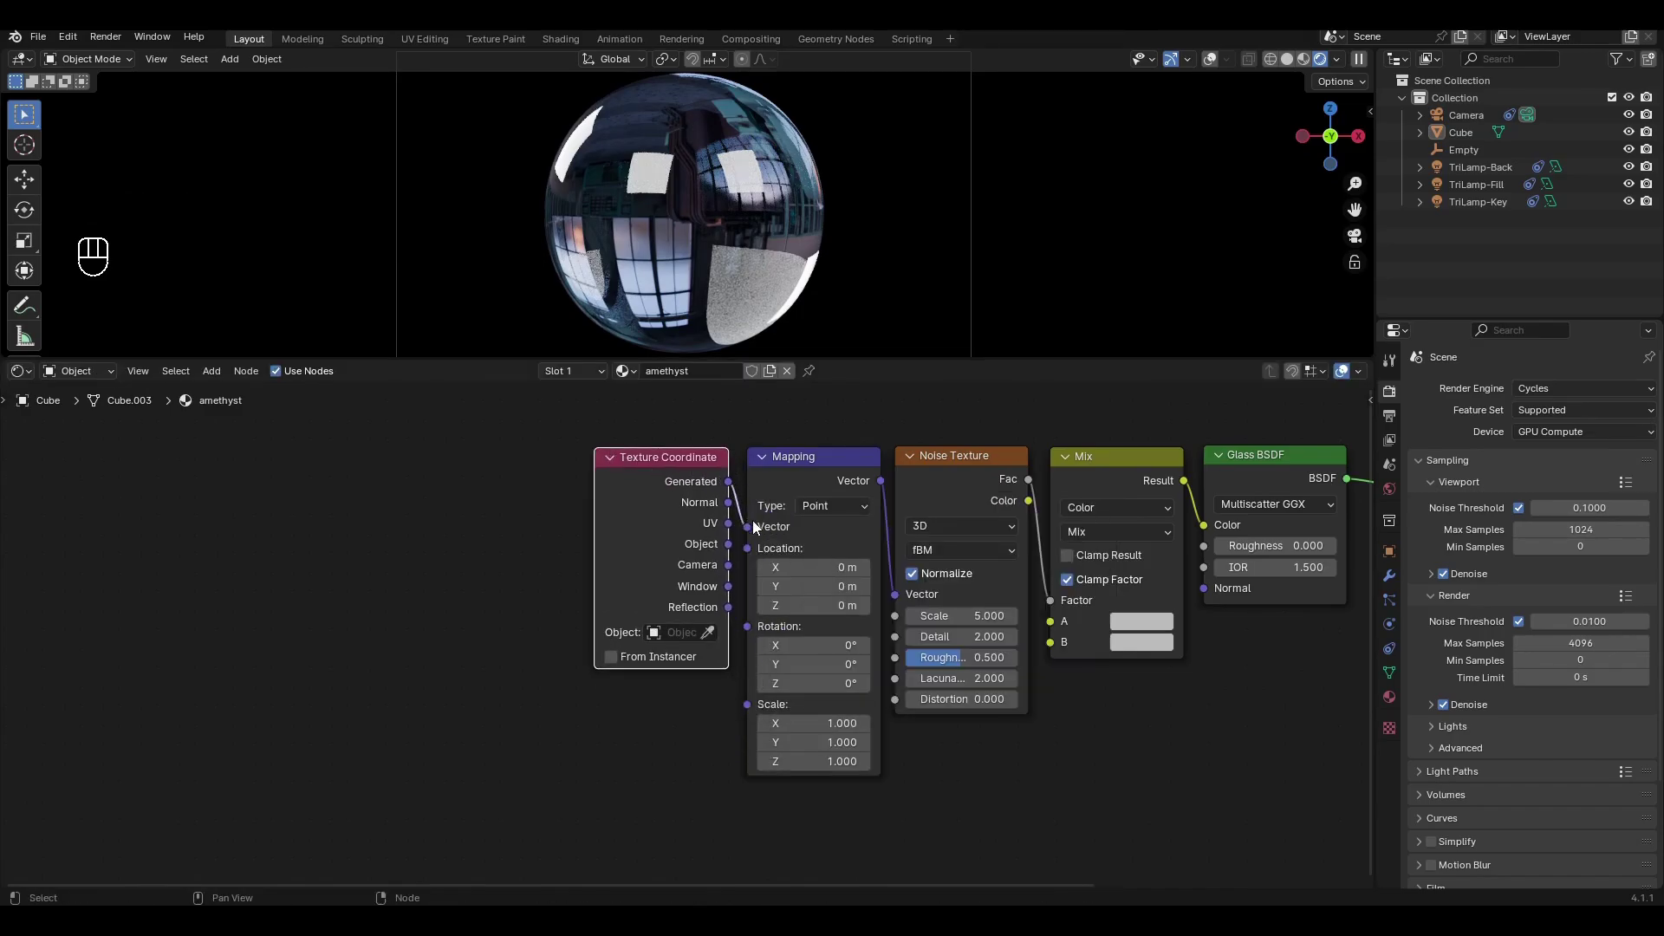
{"action": "middle_click_drag", "start_coordinate": [1231, 633], "coordinate": [641, 630]}
Step: Set the Glass BSDF IOR to 1.55
{"action": "left_click", "coordinate": [698, 563]}
{"action": "left_click", "coordinate": [697, 563]}
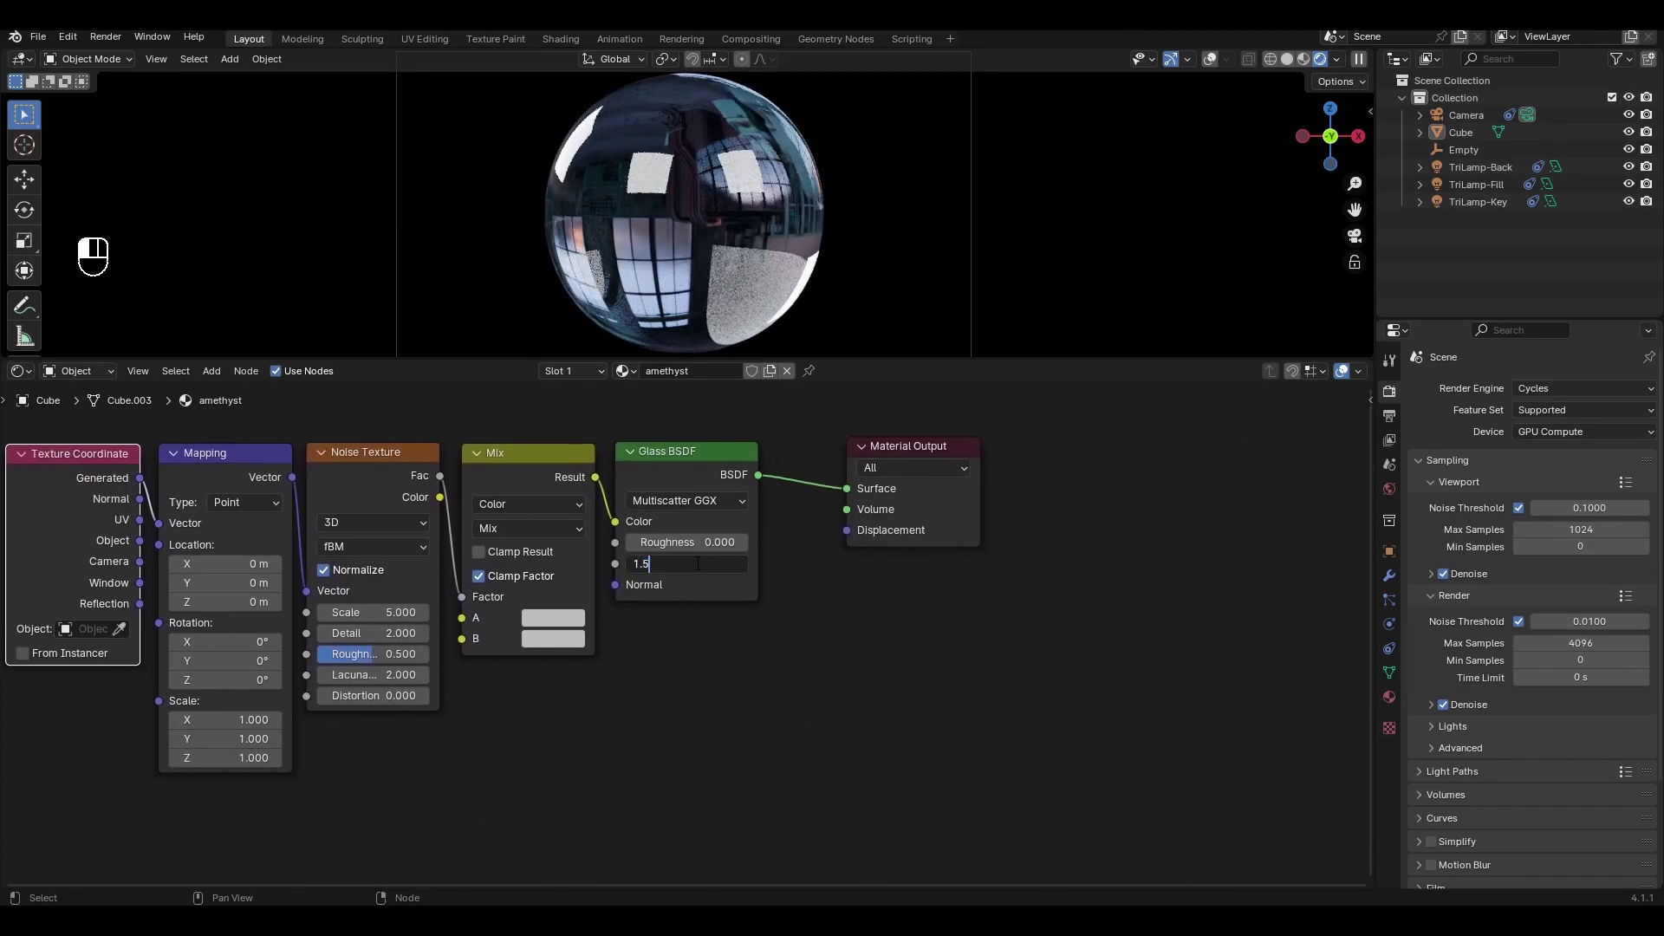
{"action": "middle_click_drag", "start_coordinate": [639, 621], "coordinate": [819, 615]}
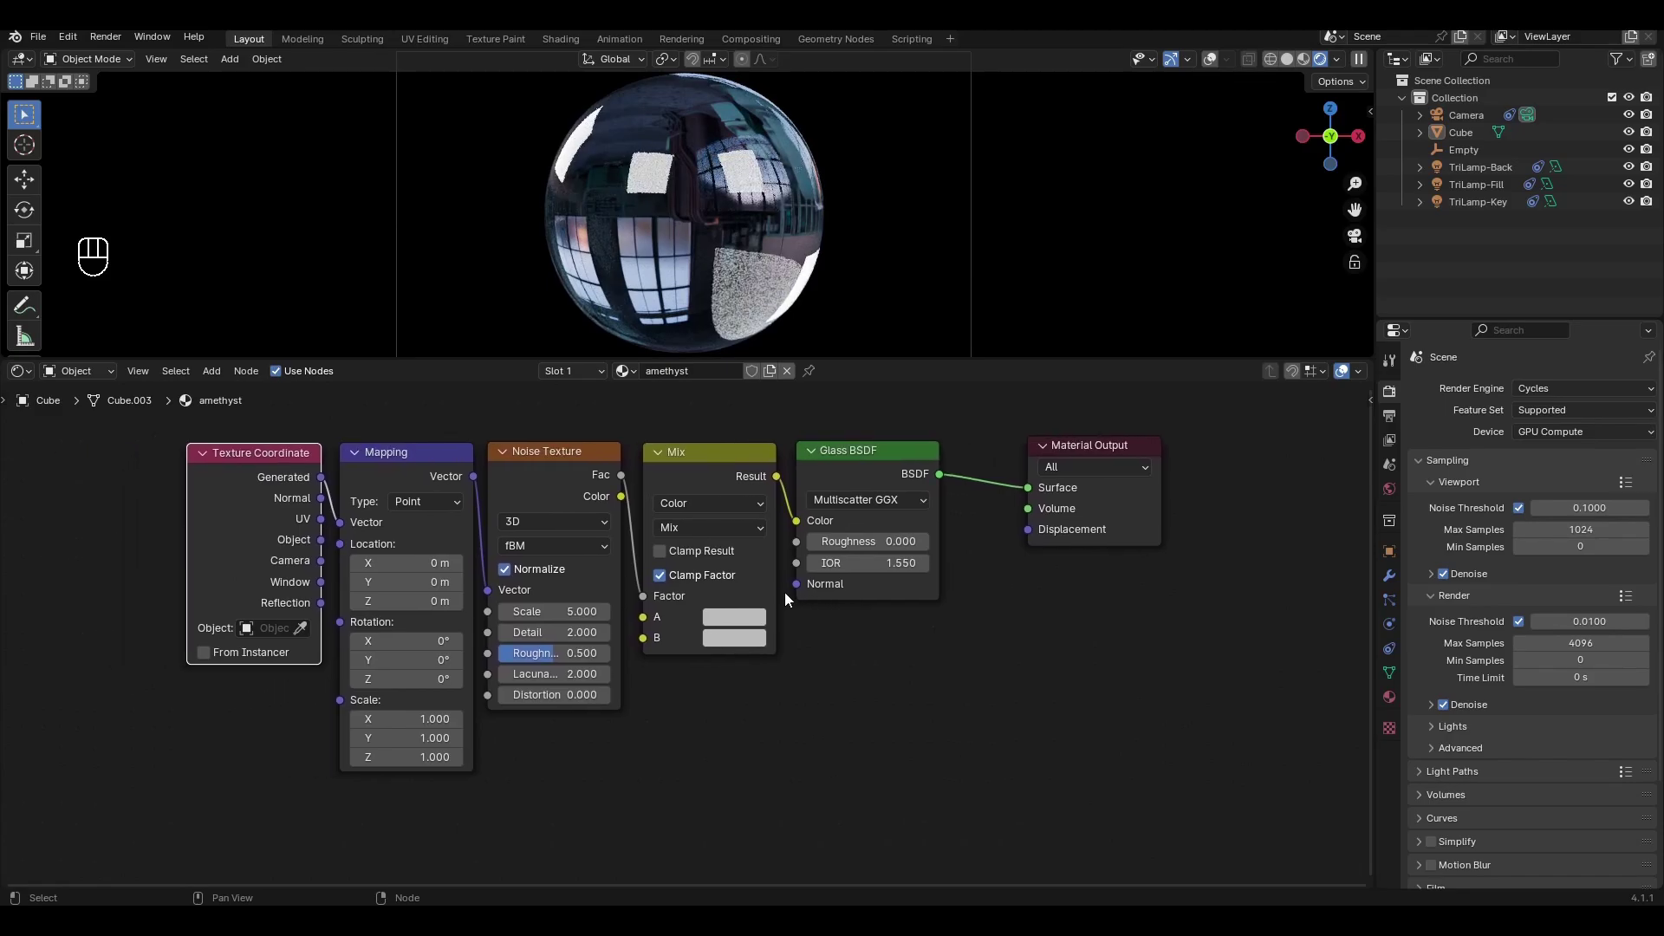
Step: Switch the Mix node to Multiply and make colour A a bright light pink-violet
{"action": "left_click", "coordinate": [738, 527]}
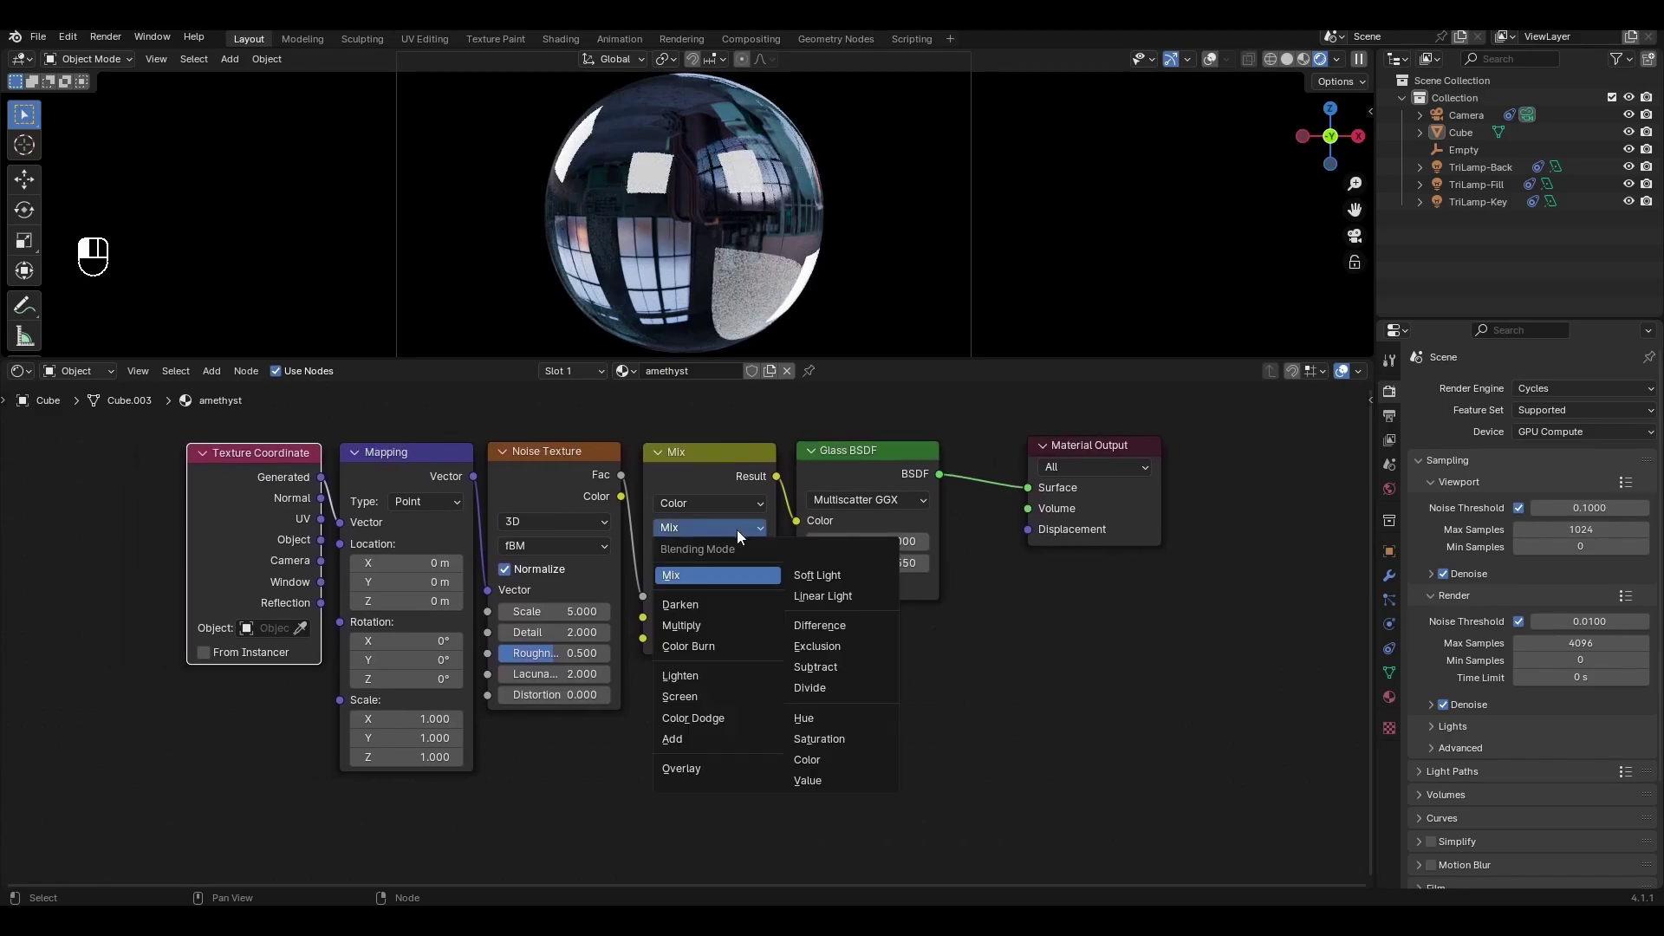
{"action": "left_click", "coordinate": [706, 623]}
{"action": "left_click", "coordinate": [733, 616]}
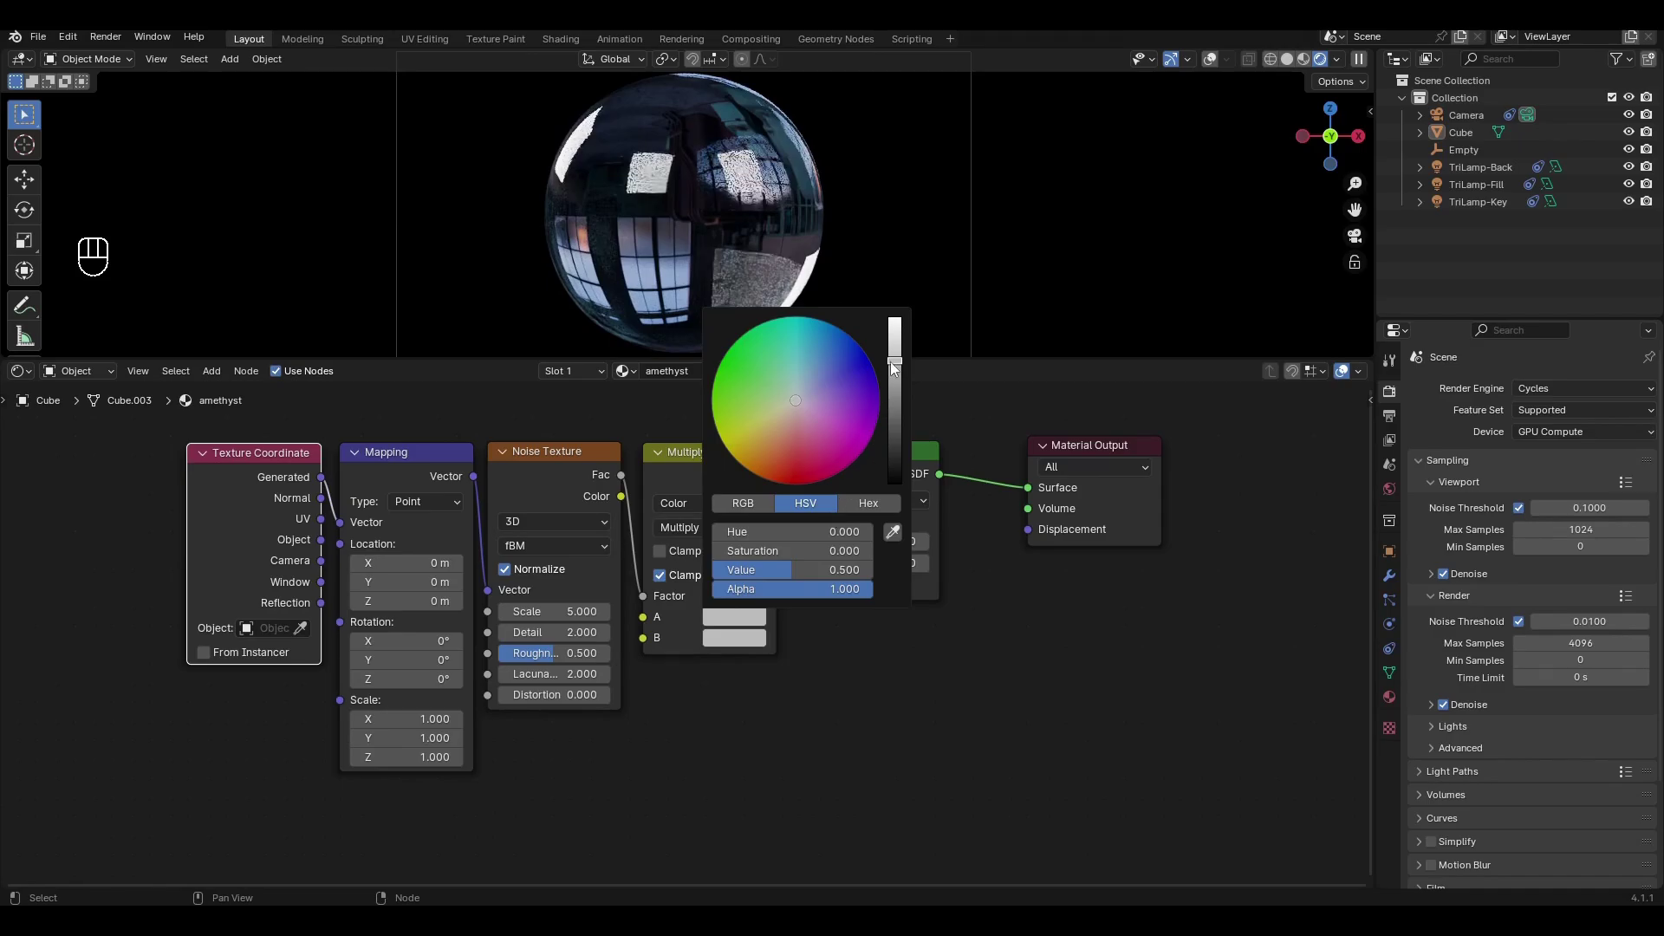
{"action": "left_click", "coordinate": [893, 323]}
{"action": "left_click_drag", "start_coordinate": [805, 406], "coordinate": [812, 409]}
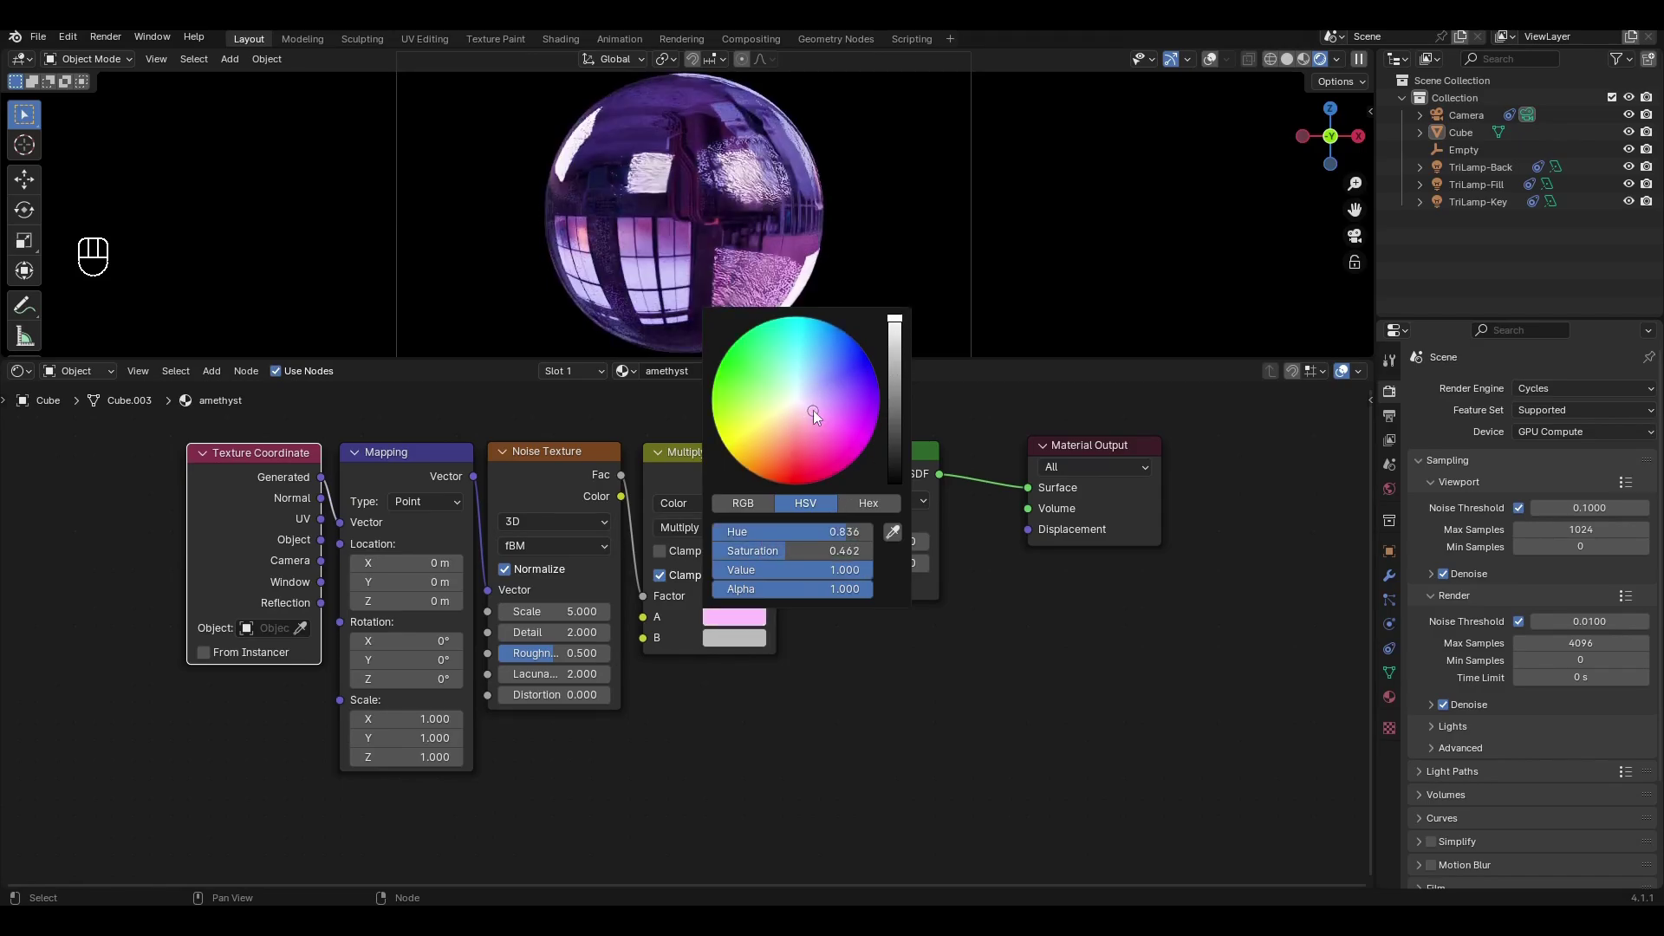
{"action": "left_click_drag", "start_coordinate": [812, 410], "coordinate": [813, 410]}
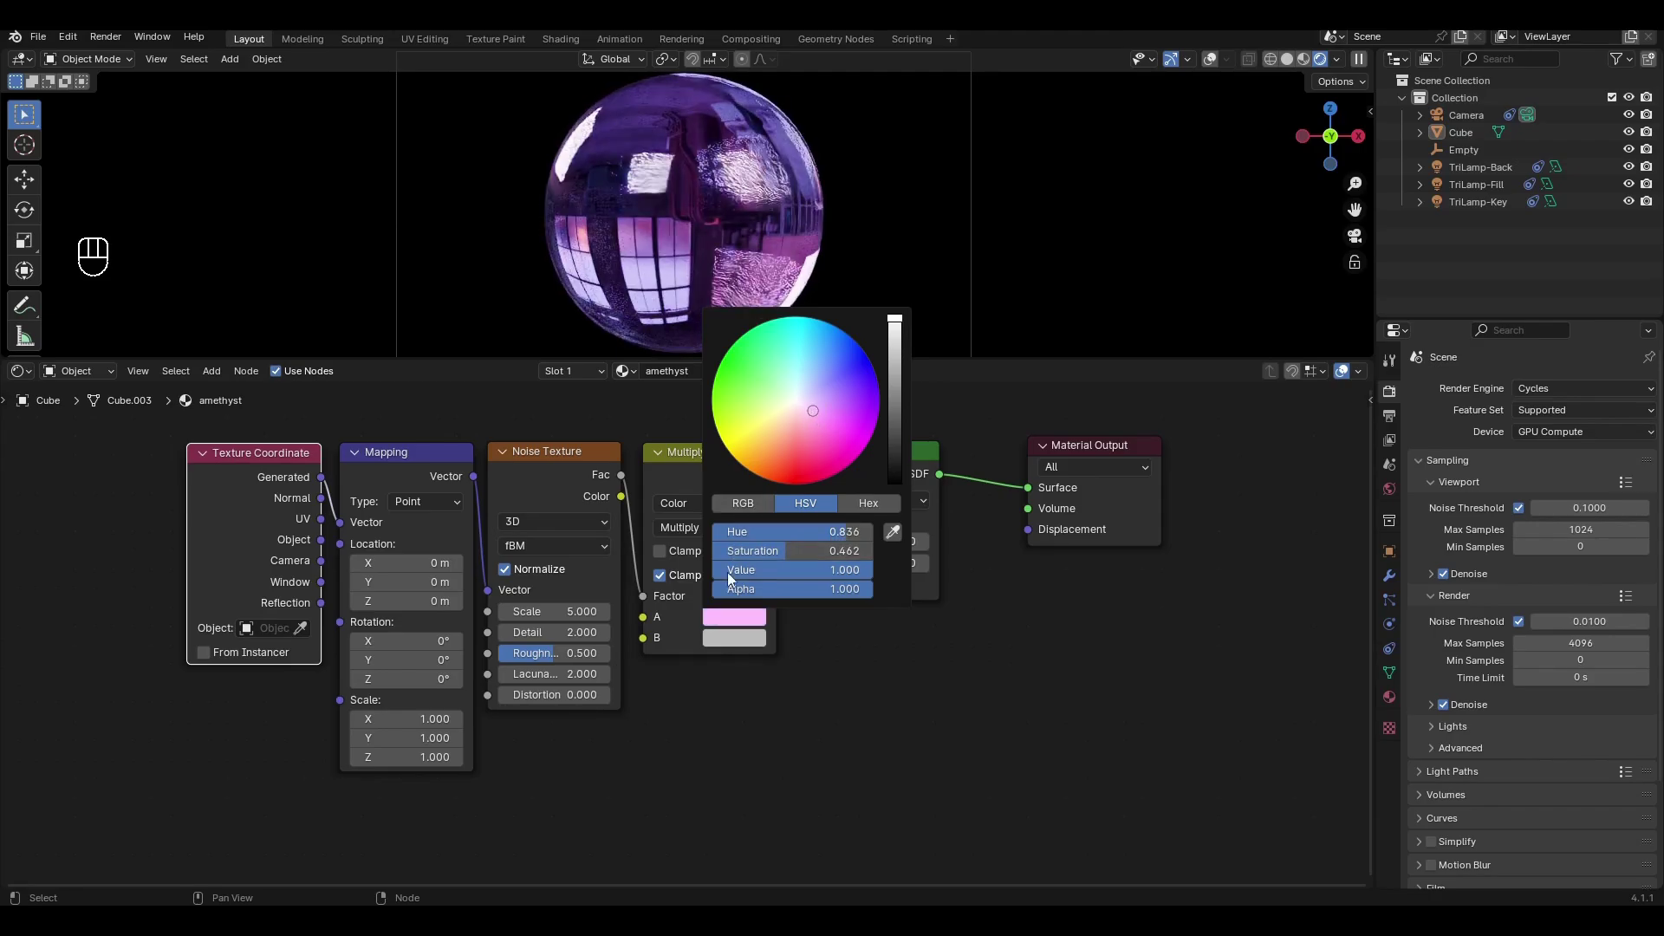
Step: Make the Mix node's colour B a saturated deep violet
{"action": "left_click", "coordinate": [725, 638]}
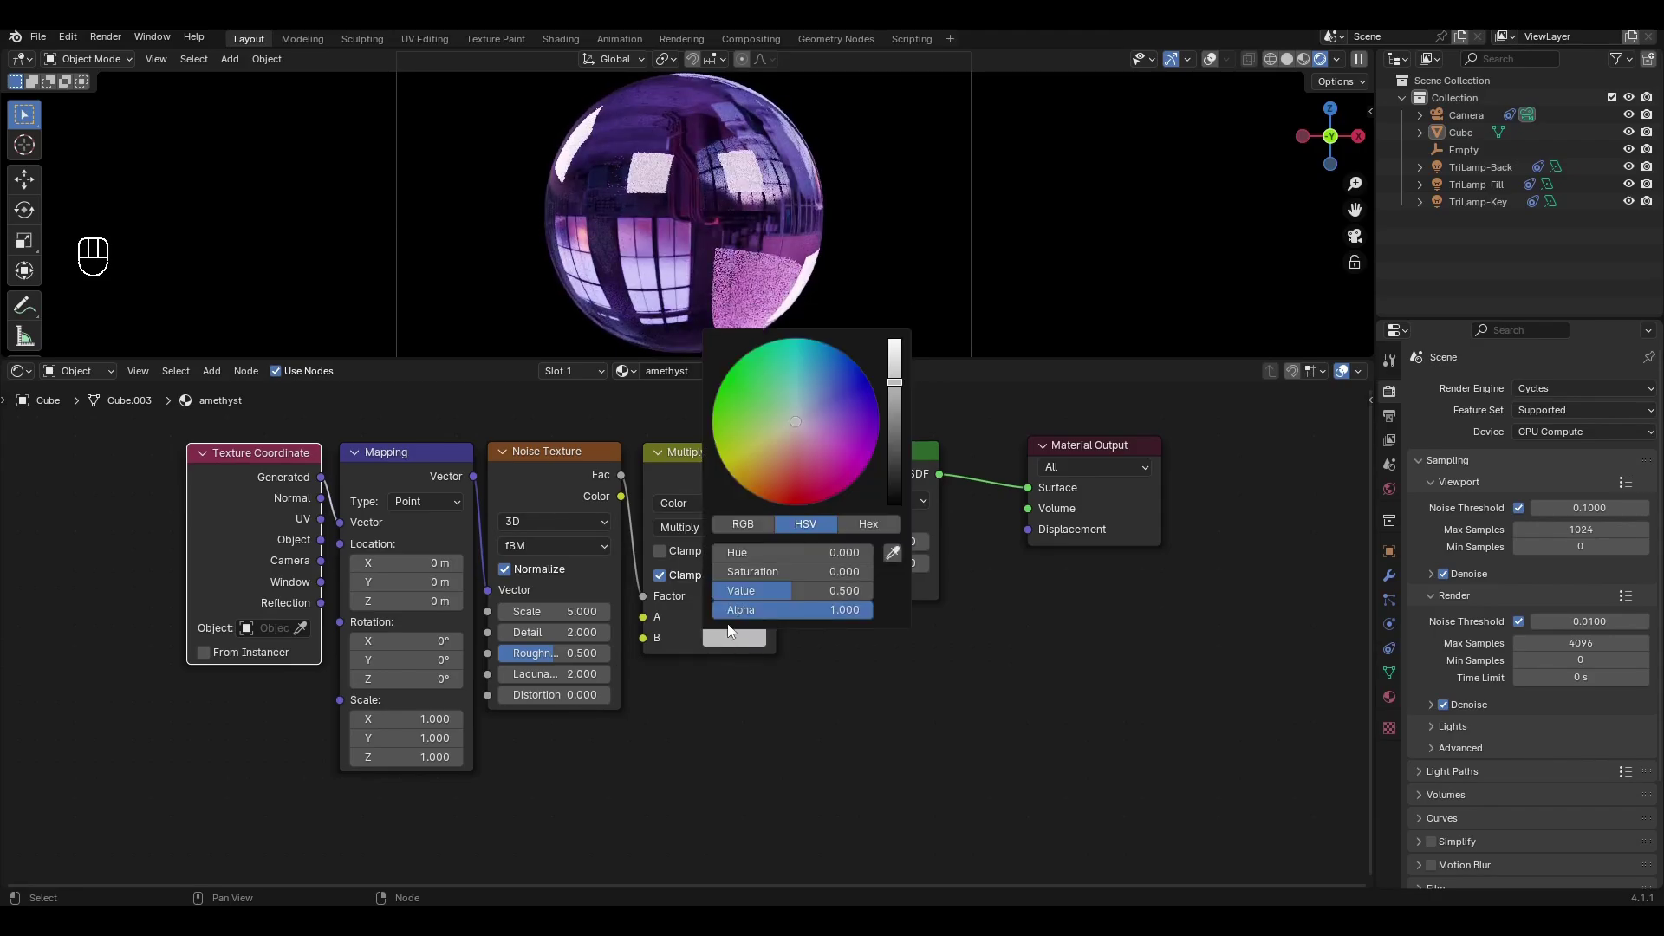
{"action": "left_click", "coordinate": [871, 417]}
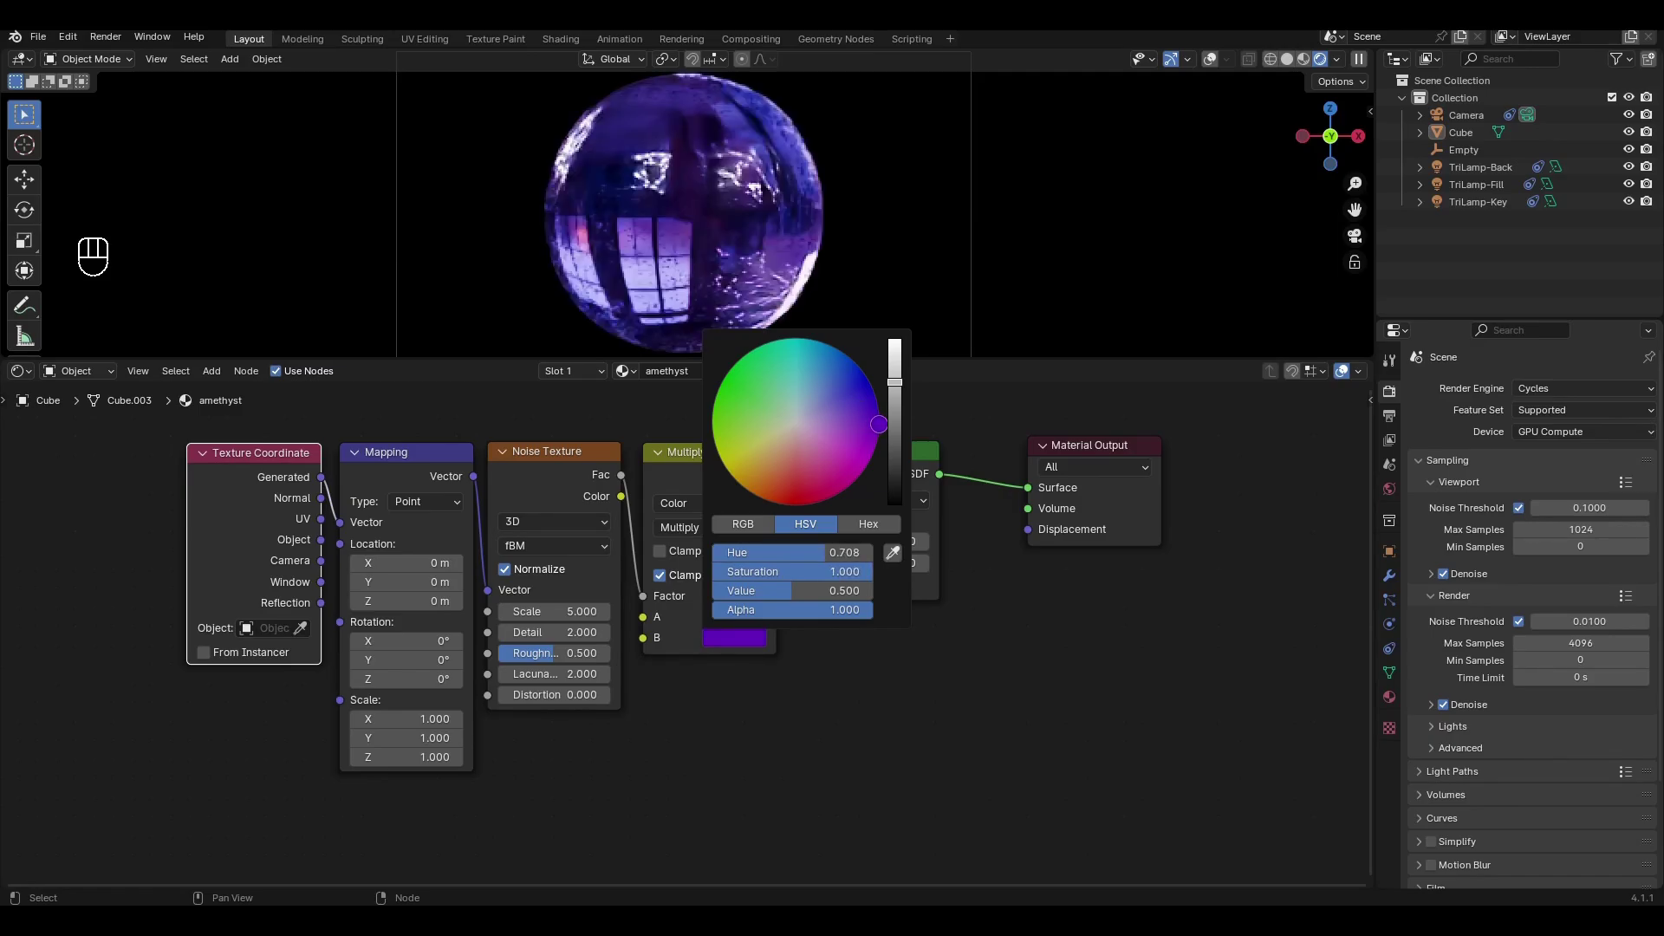
{"action": "left_click_drag", "start_coordinate": [879, 416], "coordinate": [879, 415]}
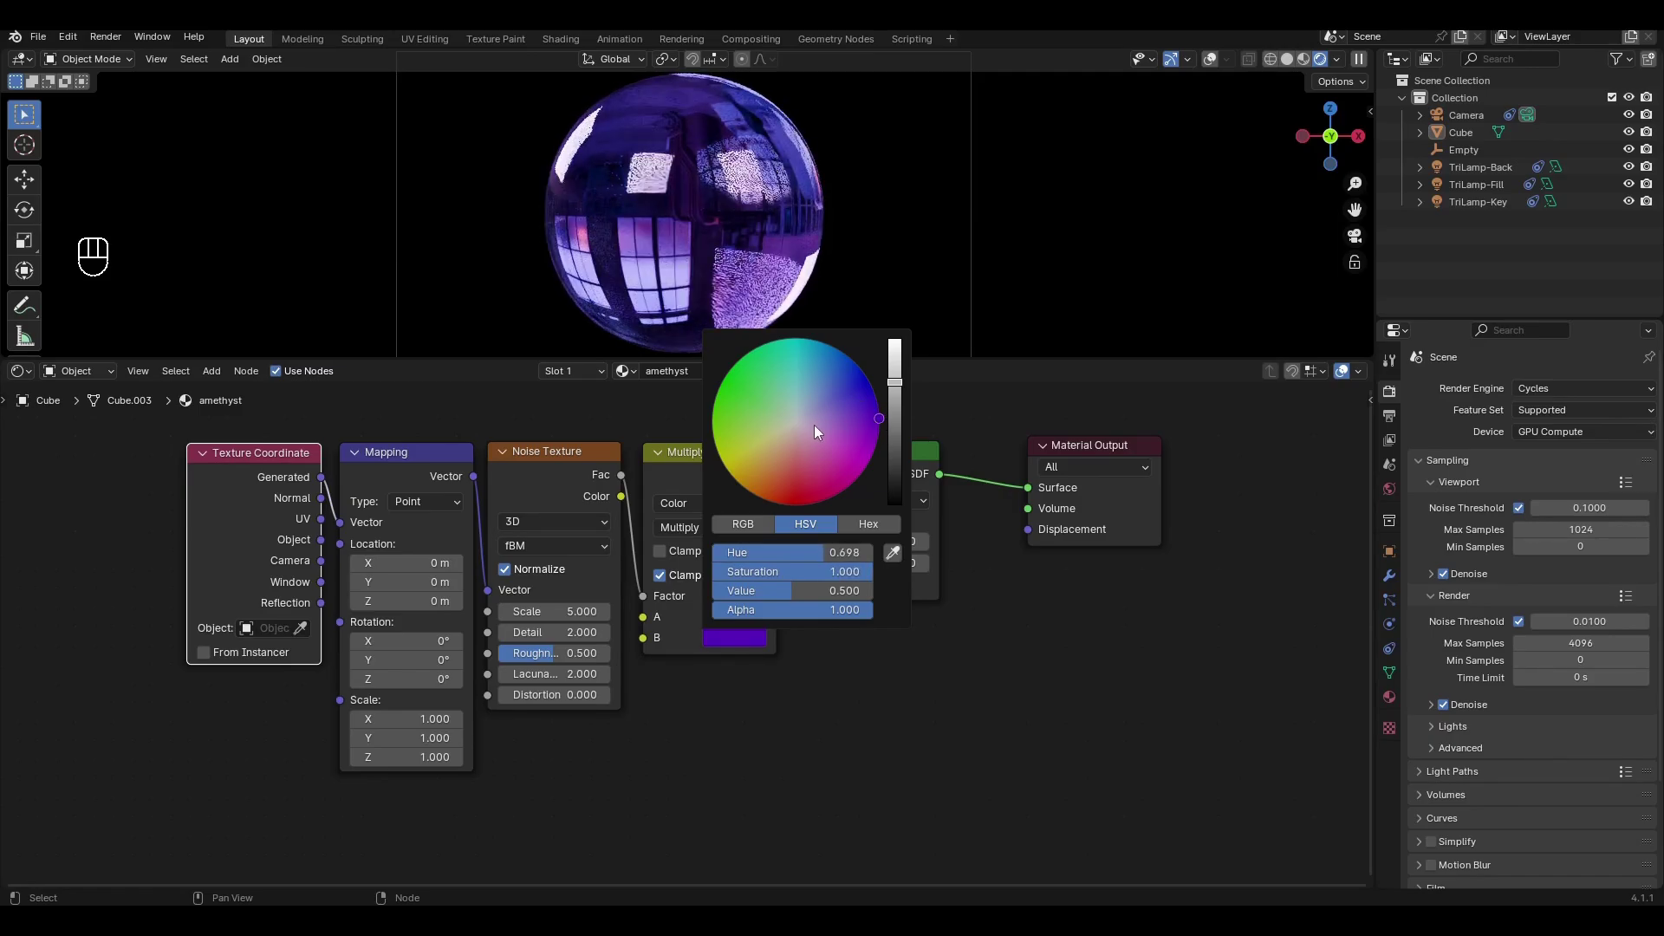
{"action": "middle_click_drag", "start_coordinate": [647, 669], "coordinate": [792, 652]}
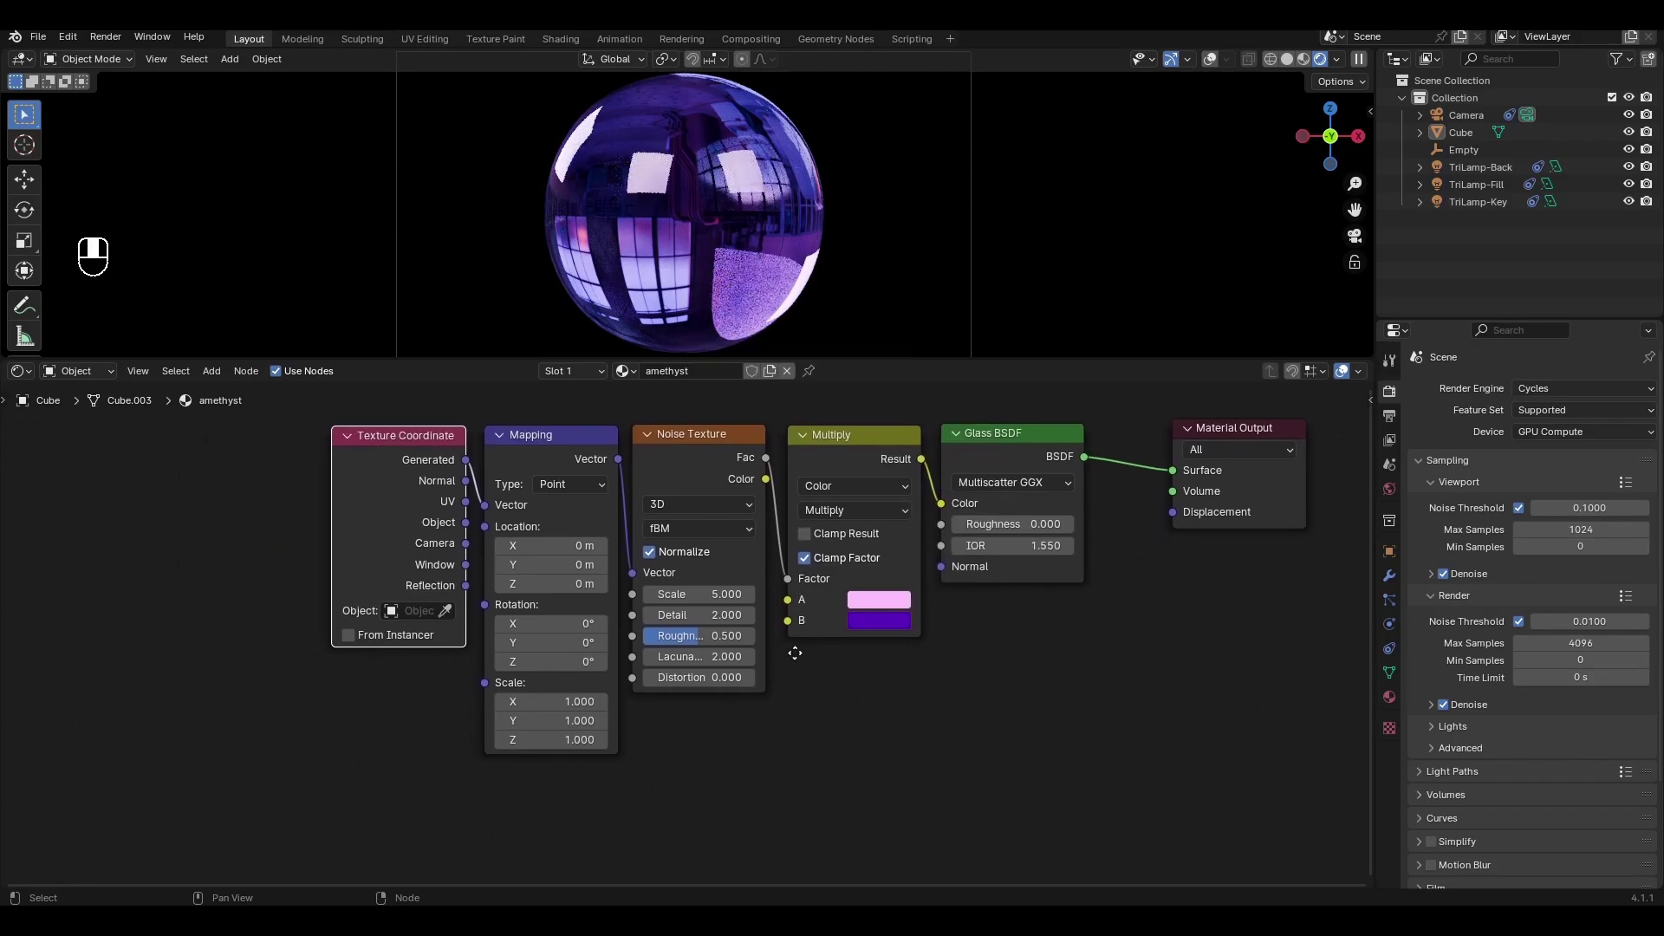
Step: Enter Scale 6.7, Detail 0 and Distortion 0.2 in the first Noise Texture node
{"action": "left_click", "coordinate": [718, 594]}
{"action": "type", "text": "6.7"}
{"action": "left_click", "coordinate": [716, 615]}
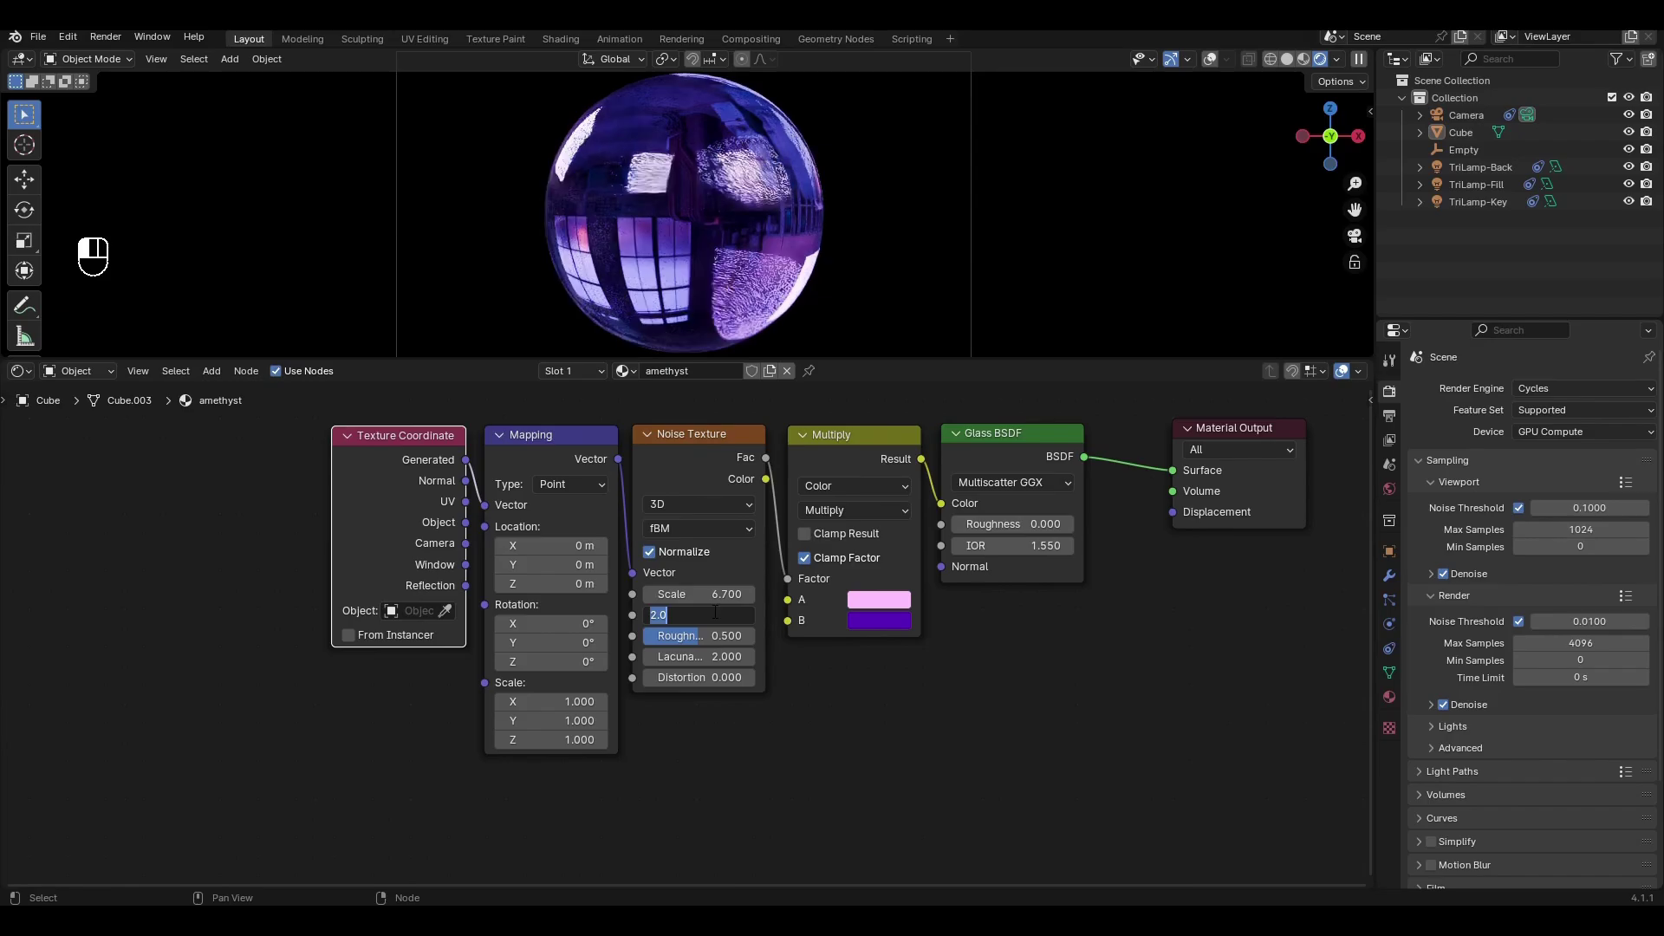
{"action": "type", "text": "0"}
{"action": "key", "text": "Return"}
{"action": "left_click", "coordinate": [711, 677]}
{"action": "type", "text": "0.2"}
{"action": "key", "text": "Return"}
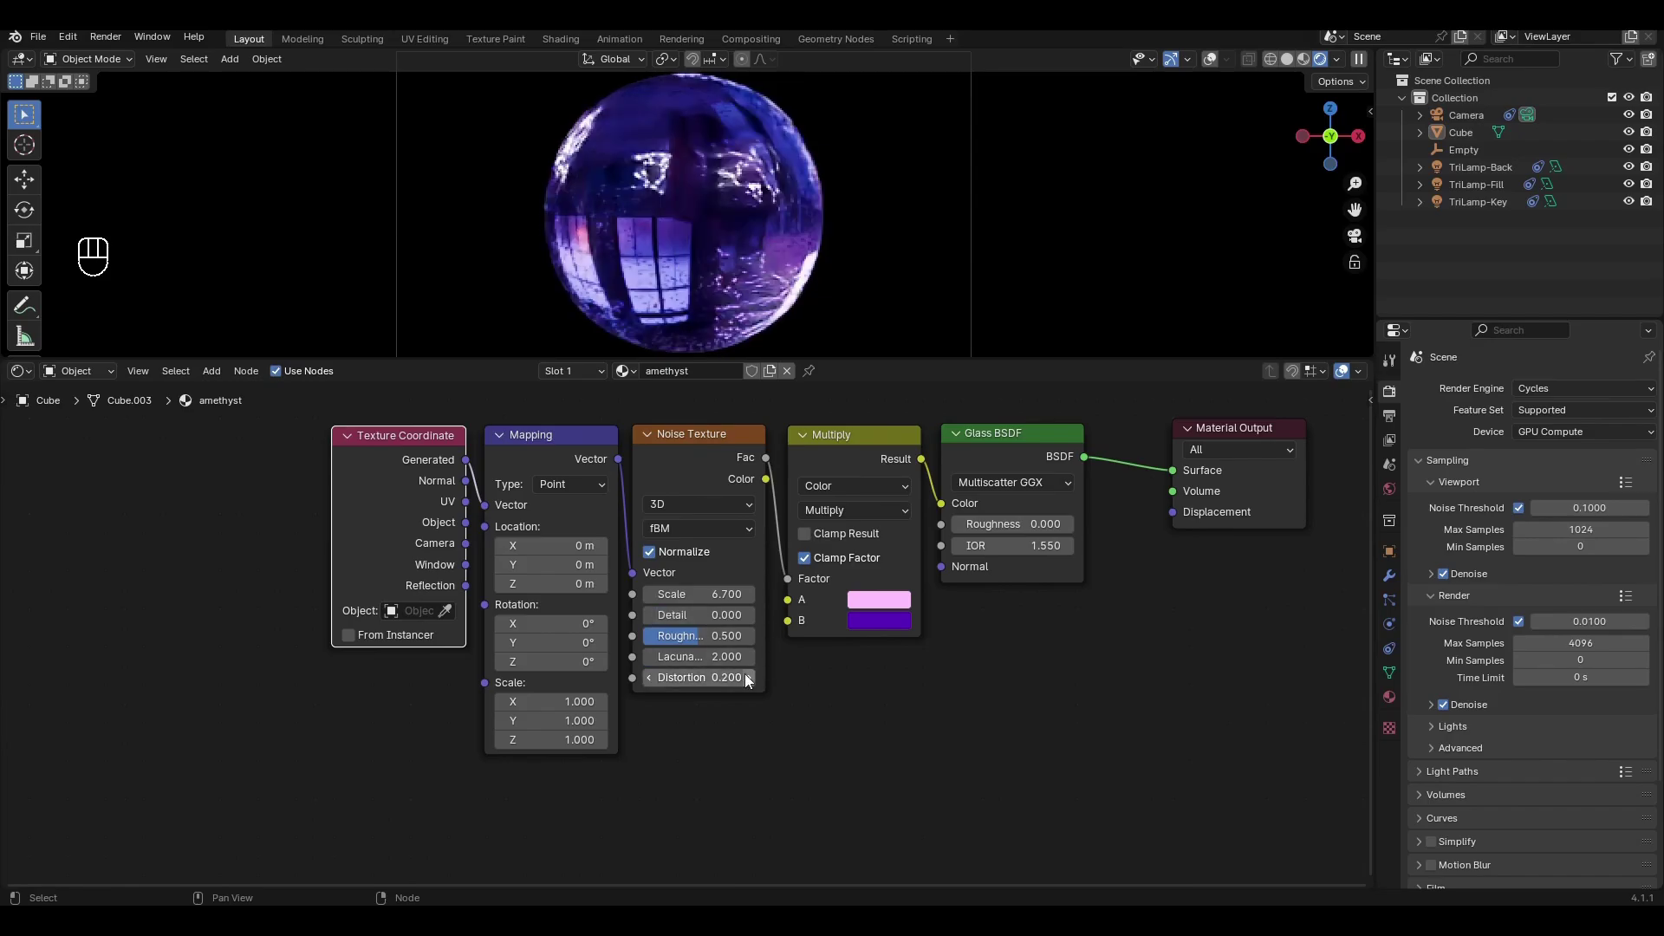
{"action": "middle_click_drag", "start_coordinate": [963, 662], "coordinate": [814, 649]}
Step: Add a Color Ramp and connect its Color to the Glass BSDF Roughness
{"action": "key", "text": "shift+a"}
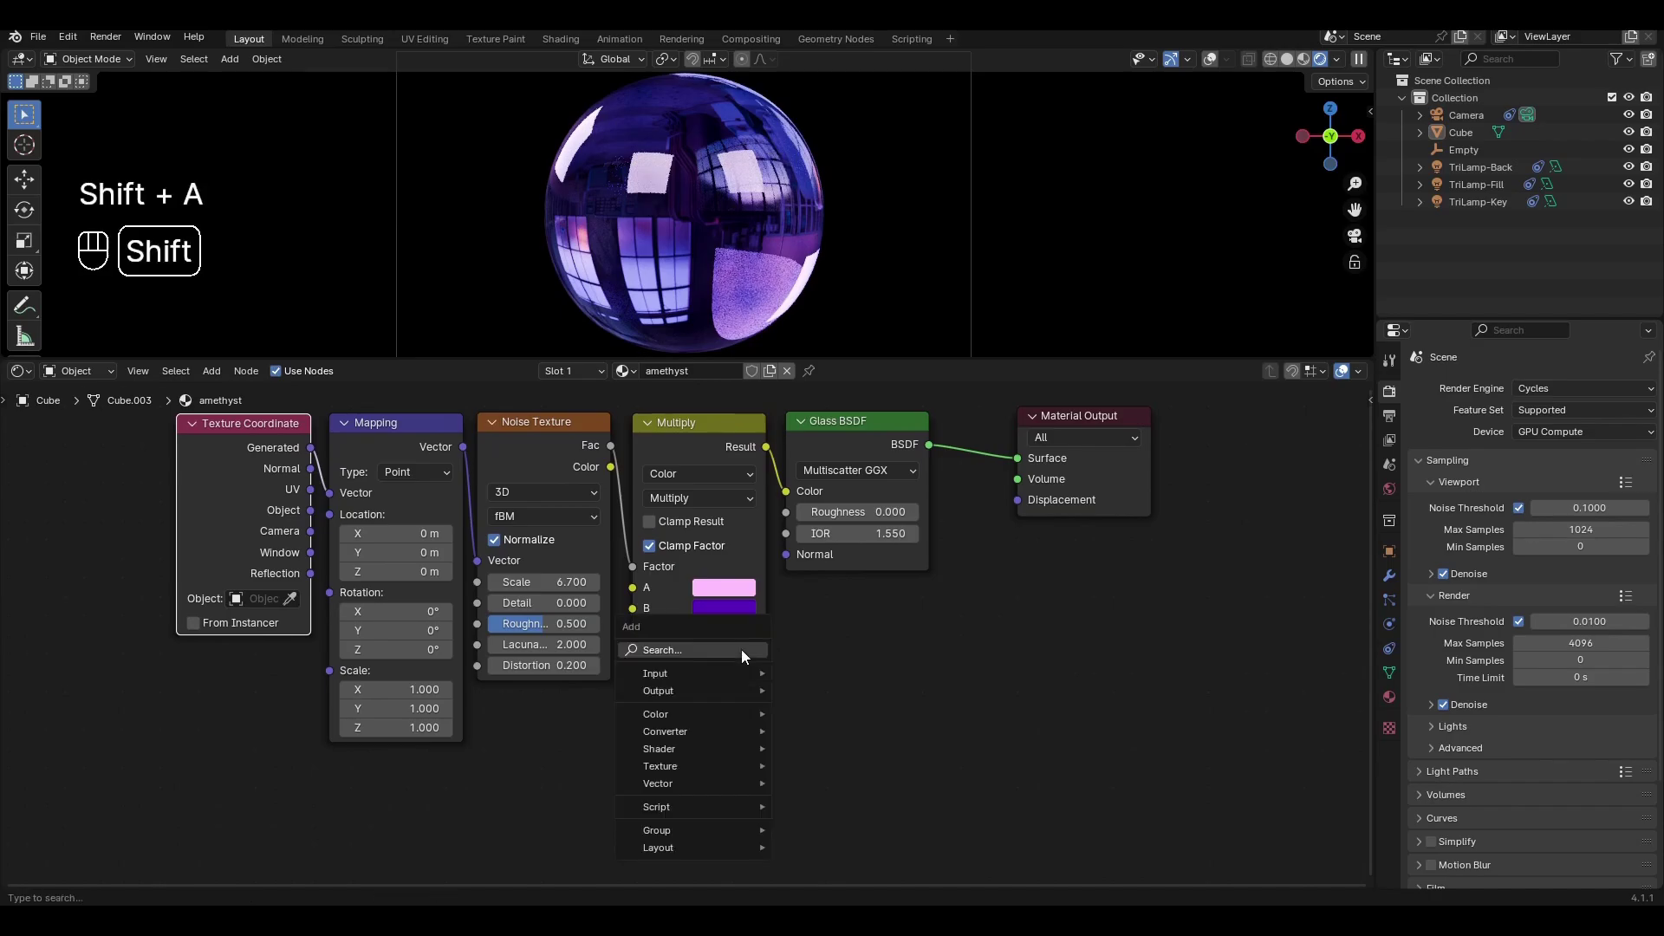
{"action": "type", "text": "c"}
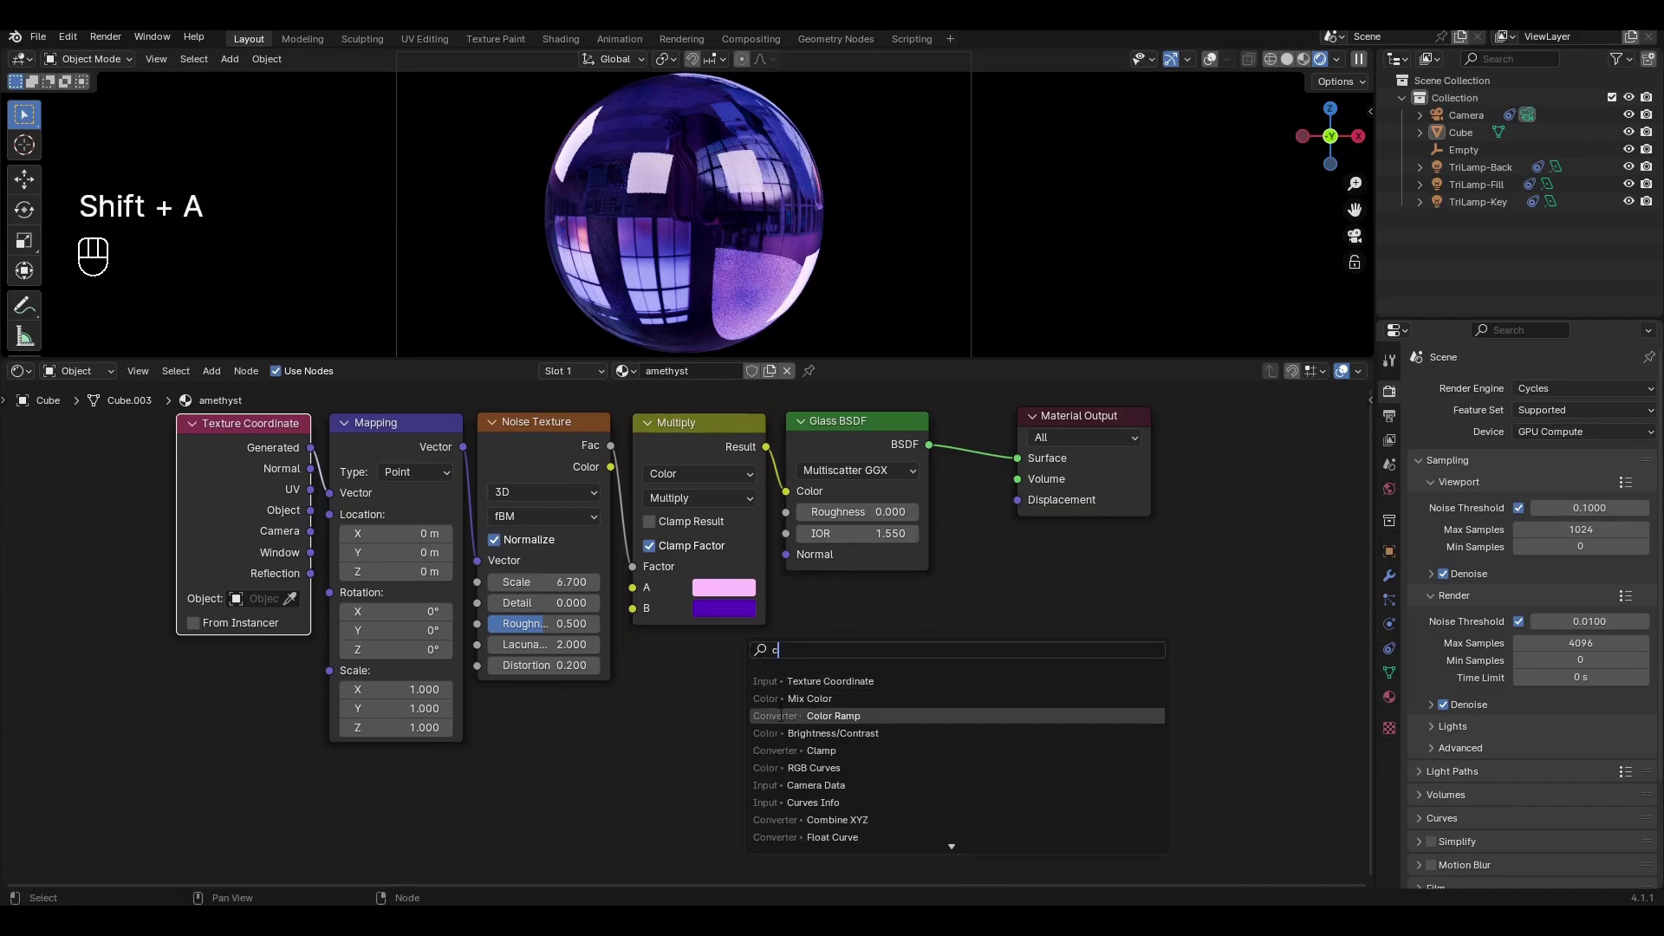
{"action": "left_click", "coordinate": [806, 715]}
{"action": "left_click", "coordinate": [822, 662]}
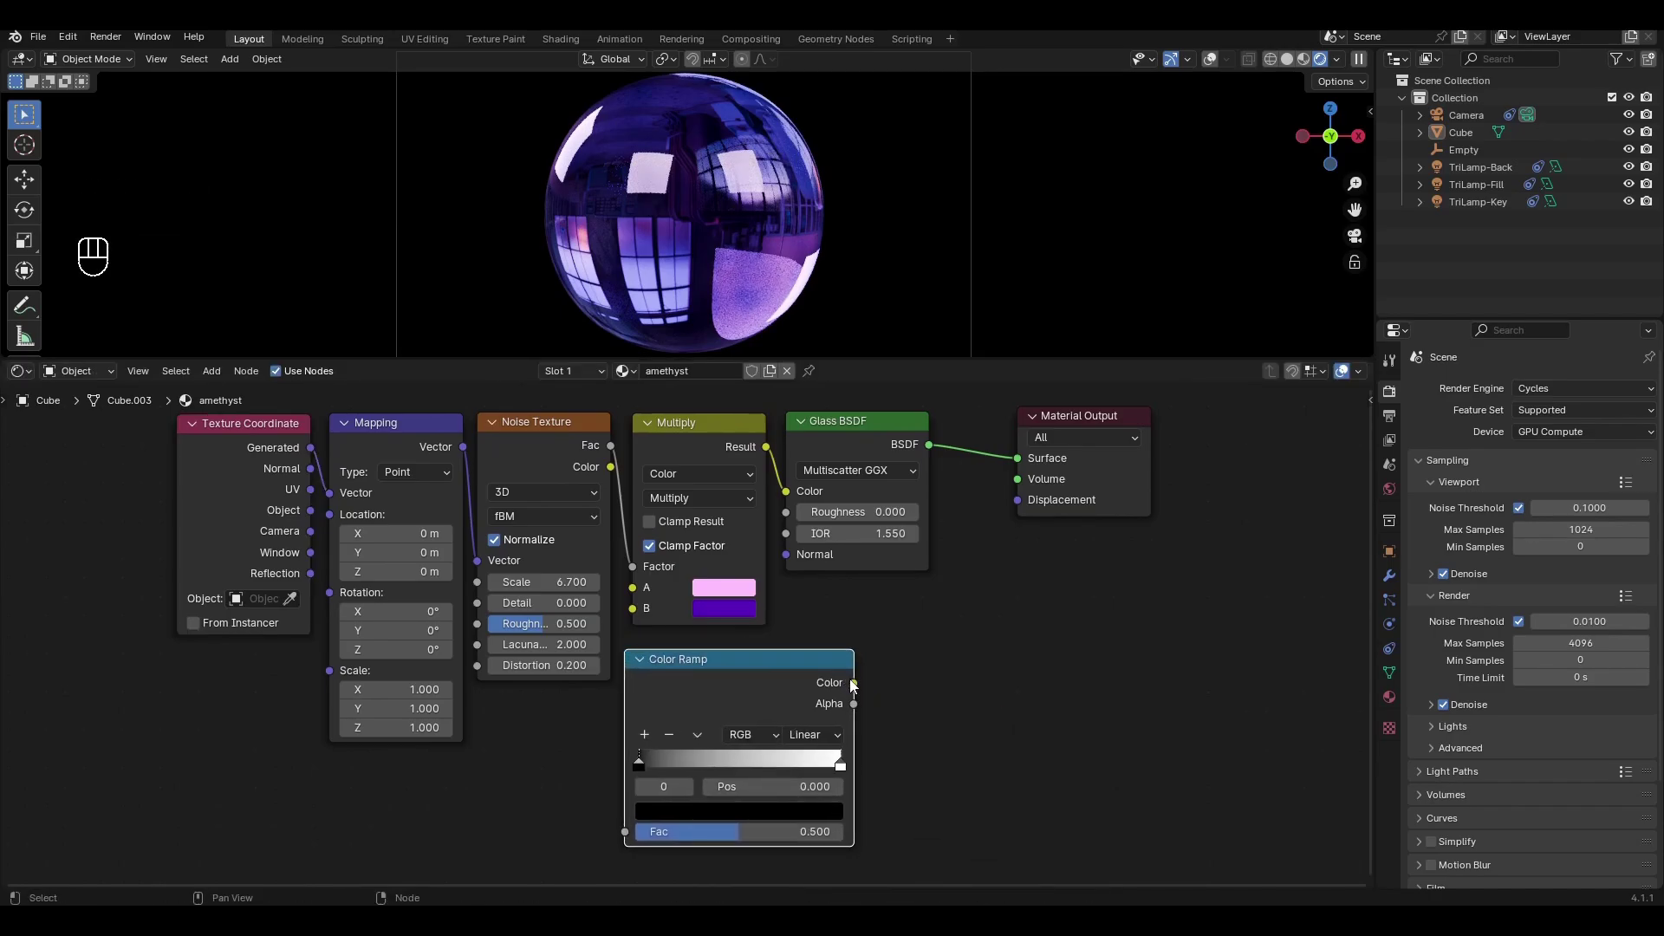
{"action": "left_click_drag", "start_coordinate": [852, 684], "coordinate": [785, 512]}
{"action": "middle_click_drag", "start_coordinate": [581, 694], "coordinate": [721, 543]}
Step: Add a second Noise Texture feeding the Color Ramp, driven by the Mapping vector
{"action": "key", "text": "shift+a"}
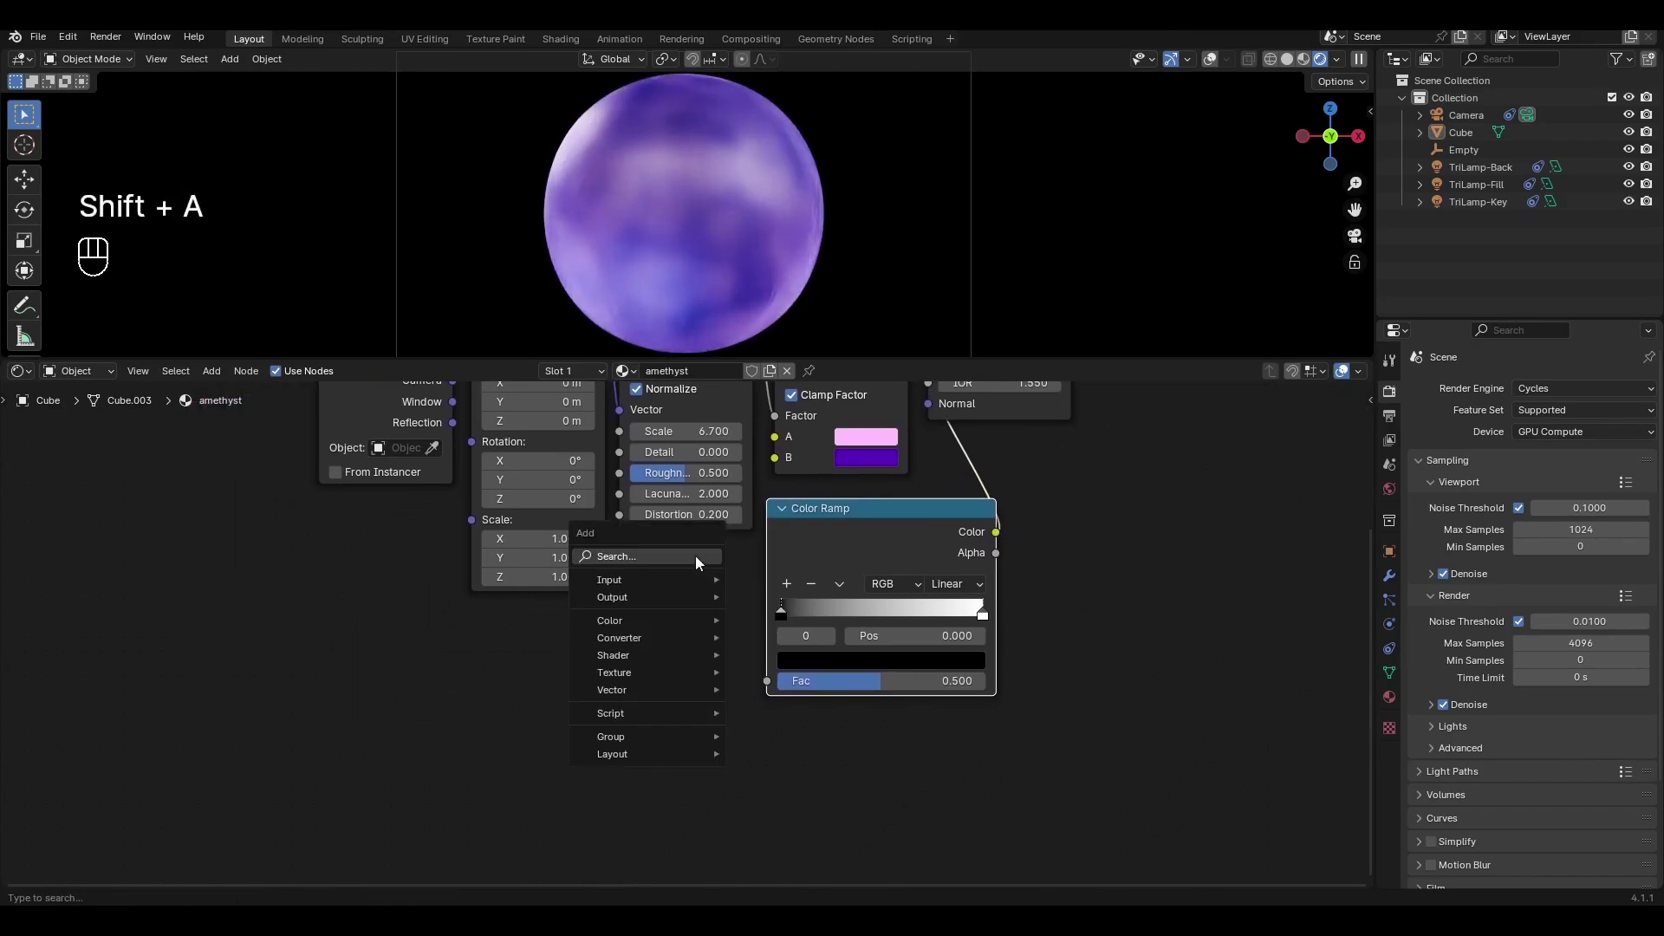
{"action": "type", "text": "noi"}
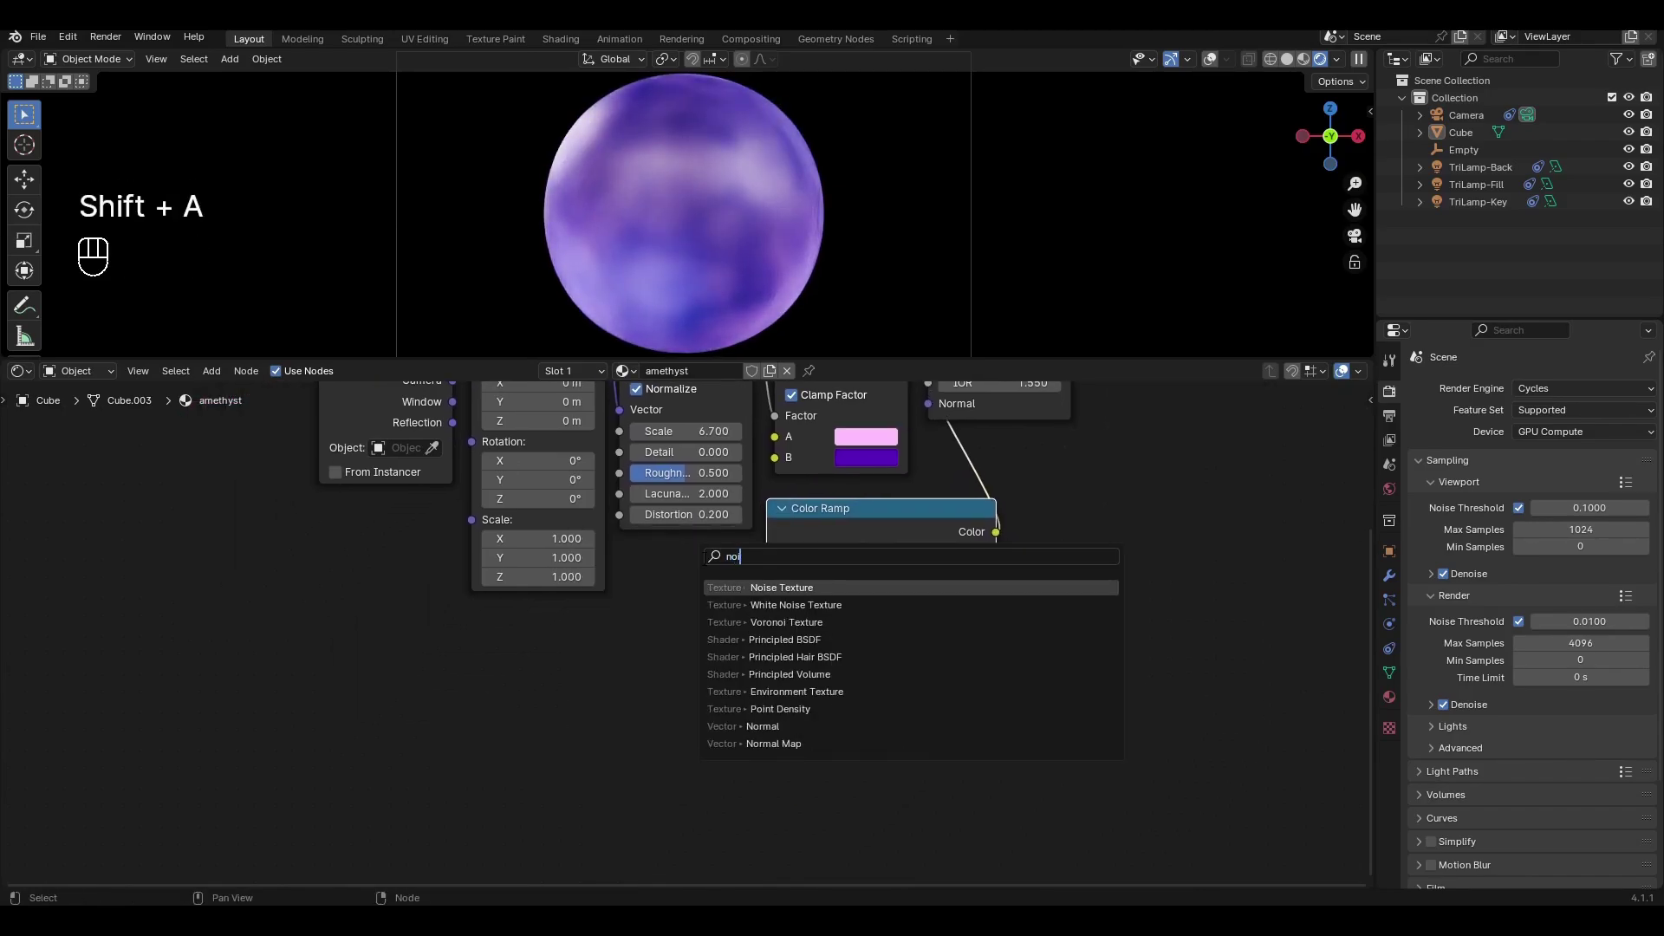
{"action": "left_click", "coordinate": [734, 587]}
{"action": "left_click", "coordinate": [719, 568]}
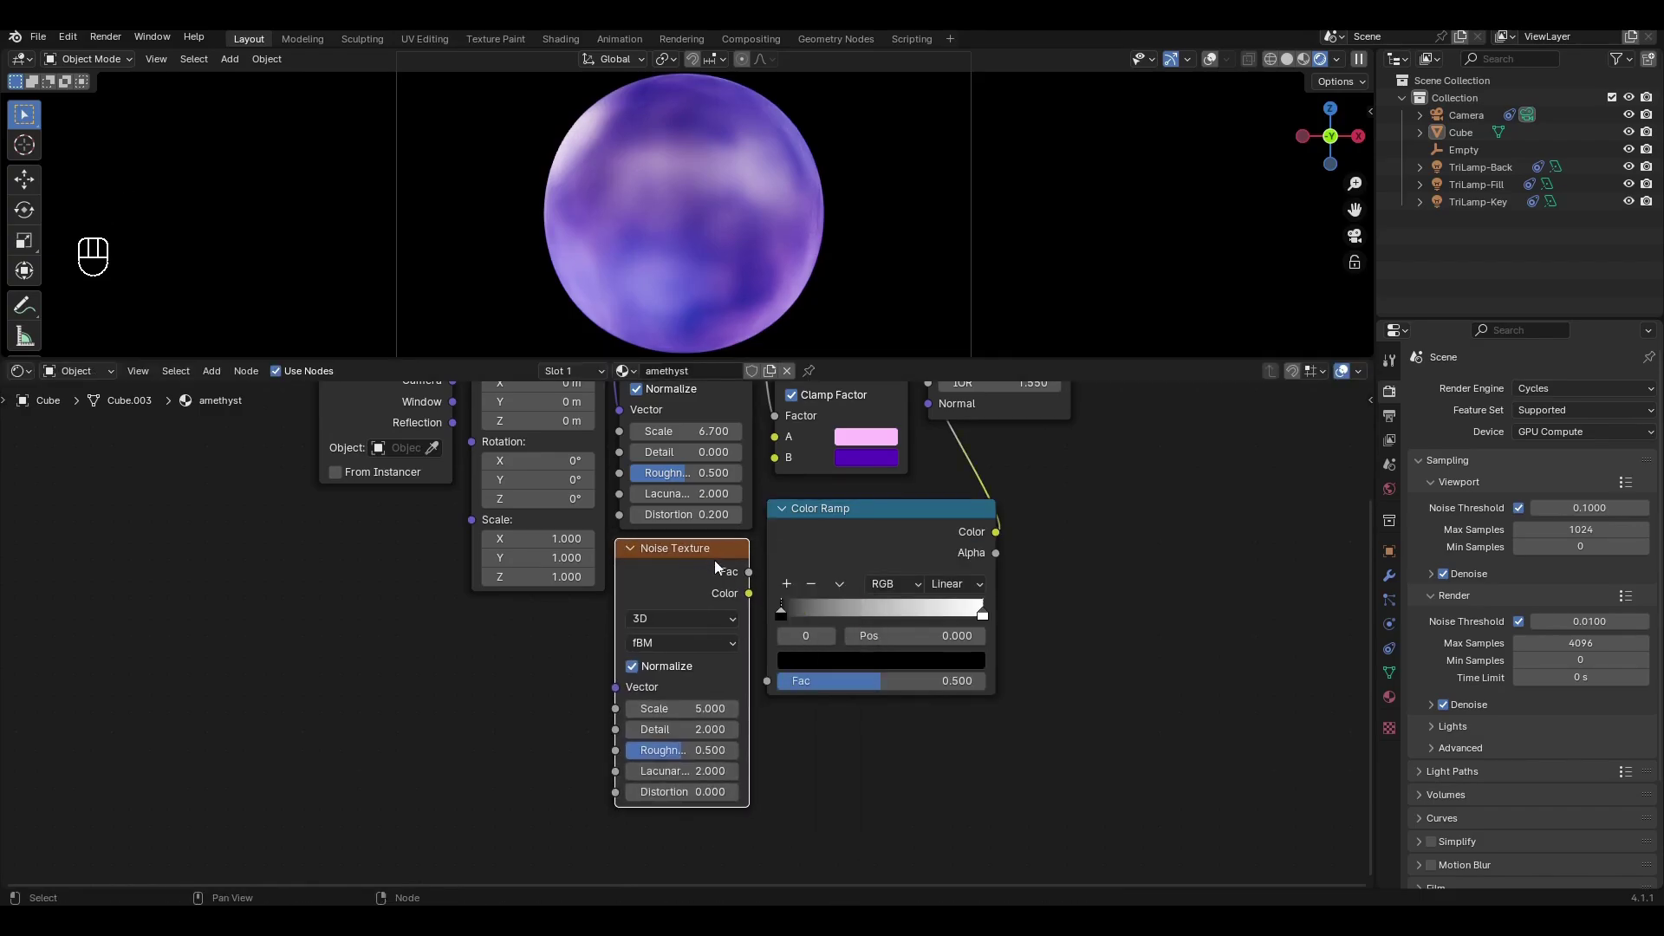
{"action": "left_click_drag", "start_coordinate": [749, 593], "coordinate": [747, 583]}
{"action": "left_click_drag", "start_coordinate": [765, 675], "coordinate": [766, 680]}
{"action": "scroll", "coordinate": [676, 558], "scroll_direction": "down", "scroll_amount": 2}
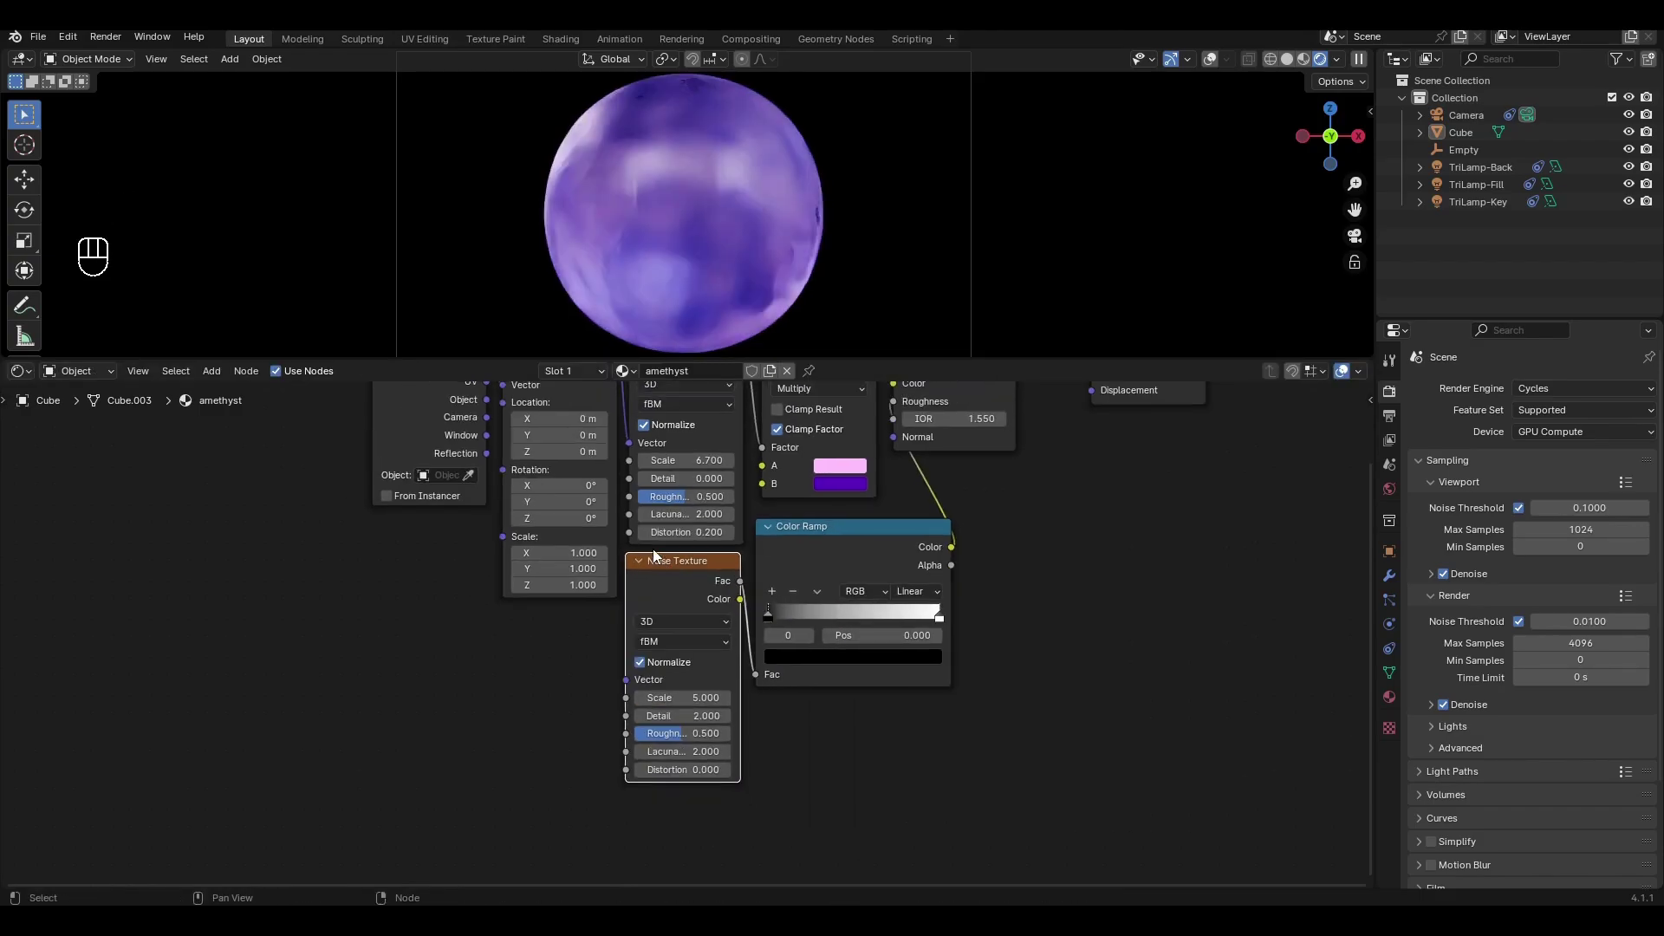
{"action": "left_click_drag", "start_coordinate": [623, 402], "coordinate": [625, 710]}
Step: Move the Color Ramp black stop to position 0.4
{"action": "middle_click_drag", "start_coordinate": [736, 719], "coordinate": [650, 698]}
{"action": "scroll", "coordinate": [650, 693], "scroll_direction": "up", "scroll_amount": 2}
{"action": "left_click", "coordinate": [697, 624]}
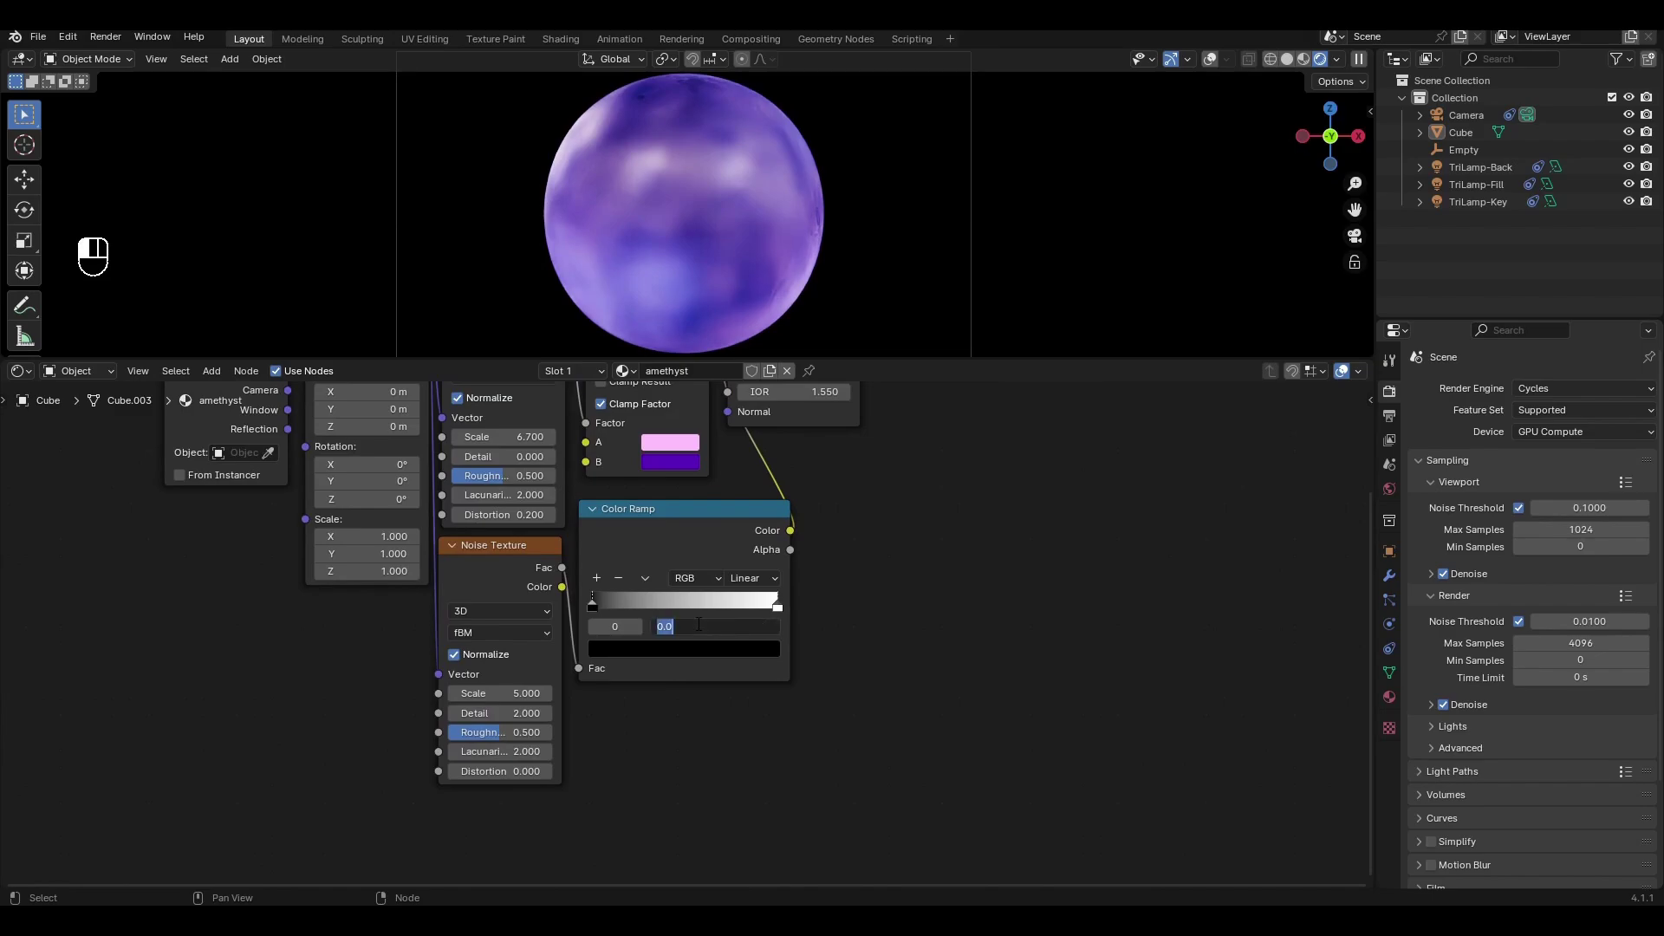
{"action": "key", "text": "Return"}
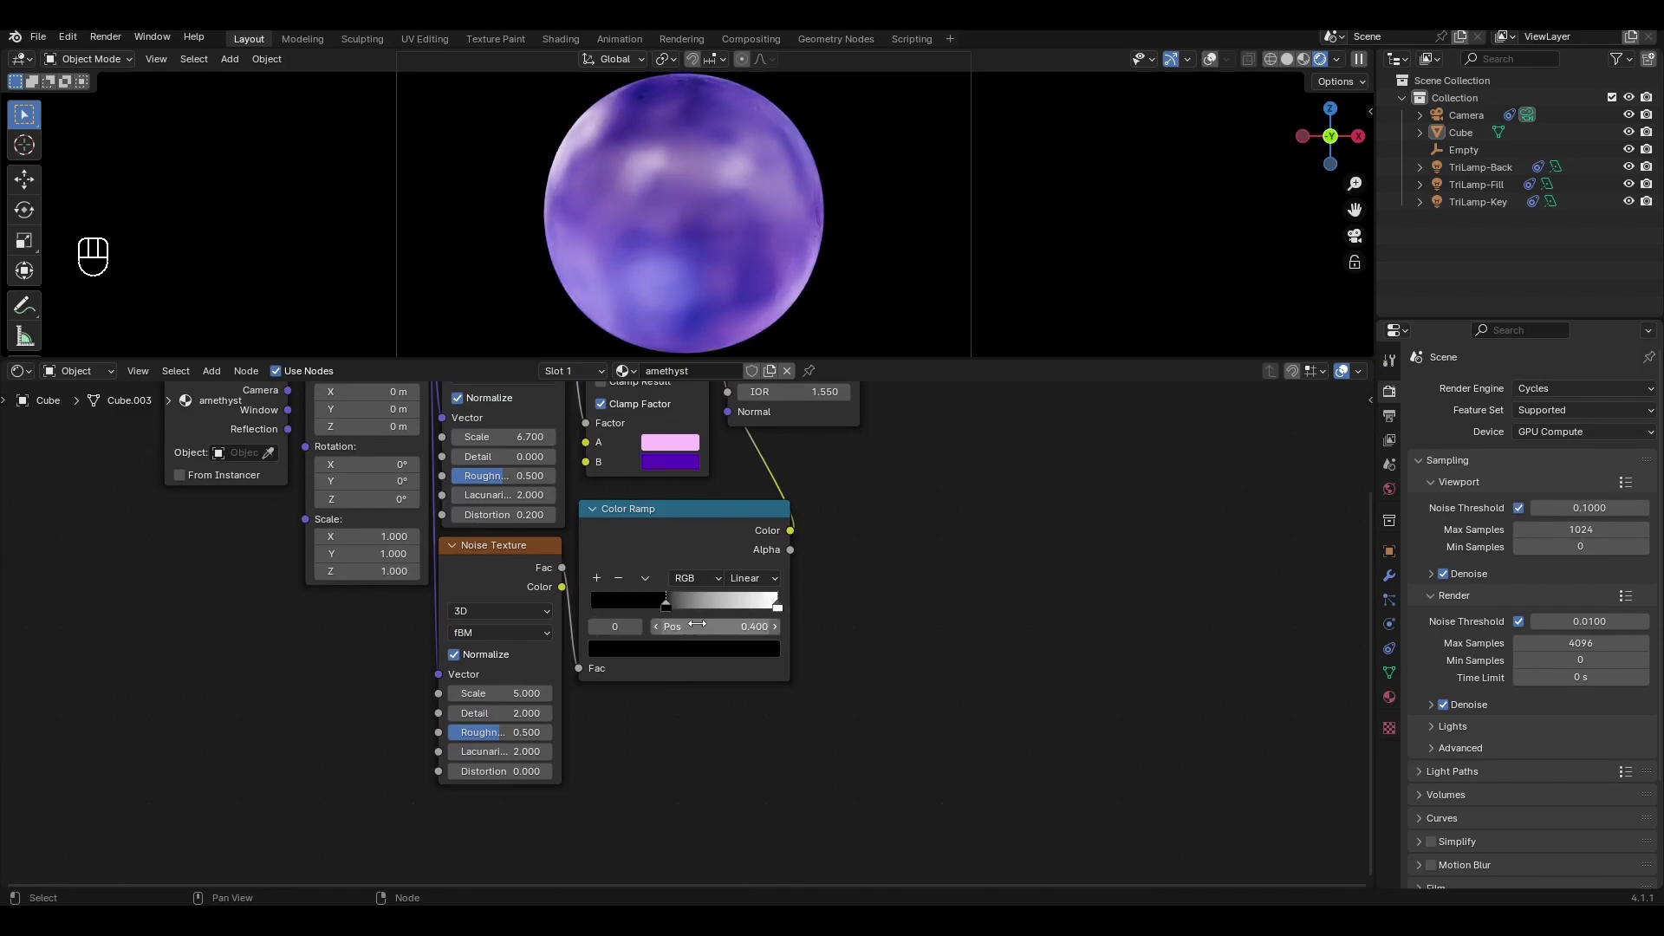
Step: Set the second Noise Texture to Scale 30, Detail 5 and Roughness 1.0
{"action": "middle_click_drag", "start_coordinate": [638, 676], "coordinate": [777, 612]}
{"action": "left_click", "coordinate": [686, 622]}
{"action": "type", "text": "30"}
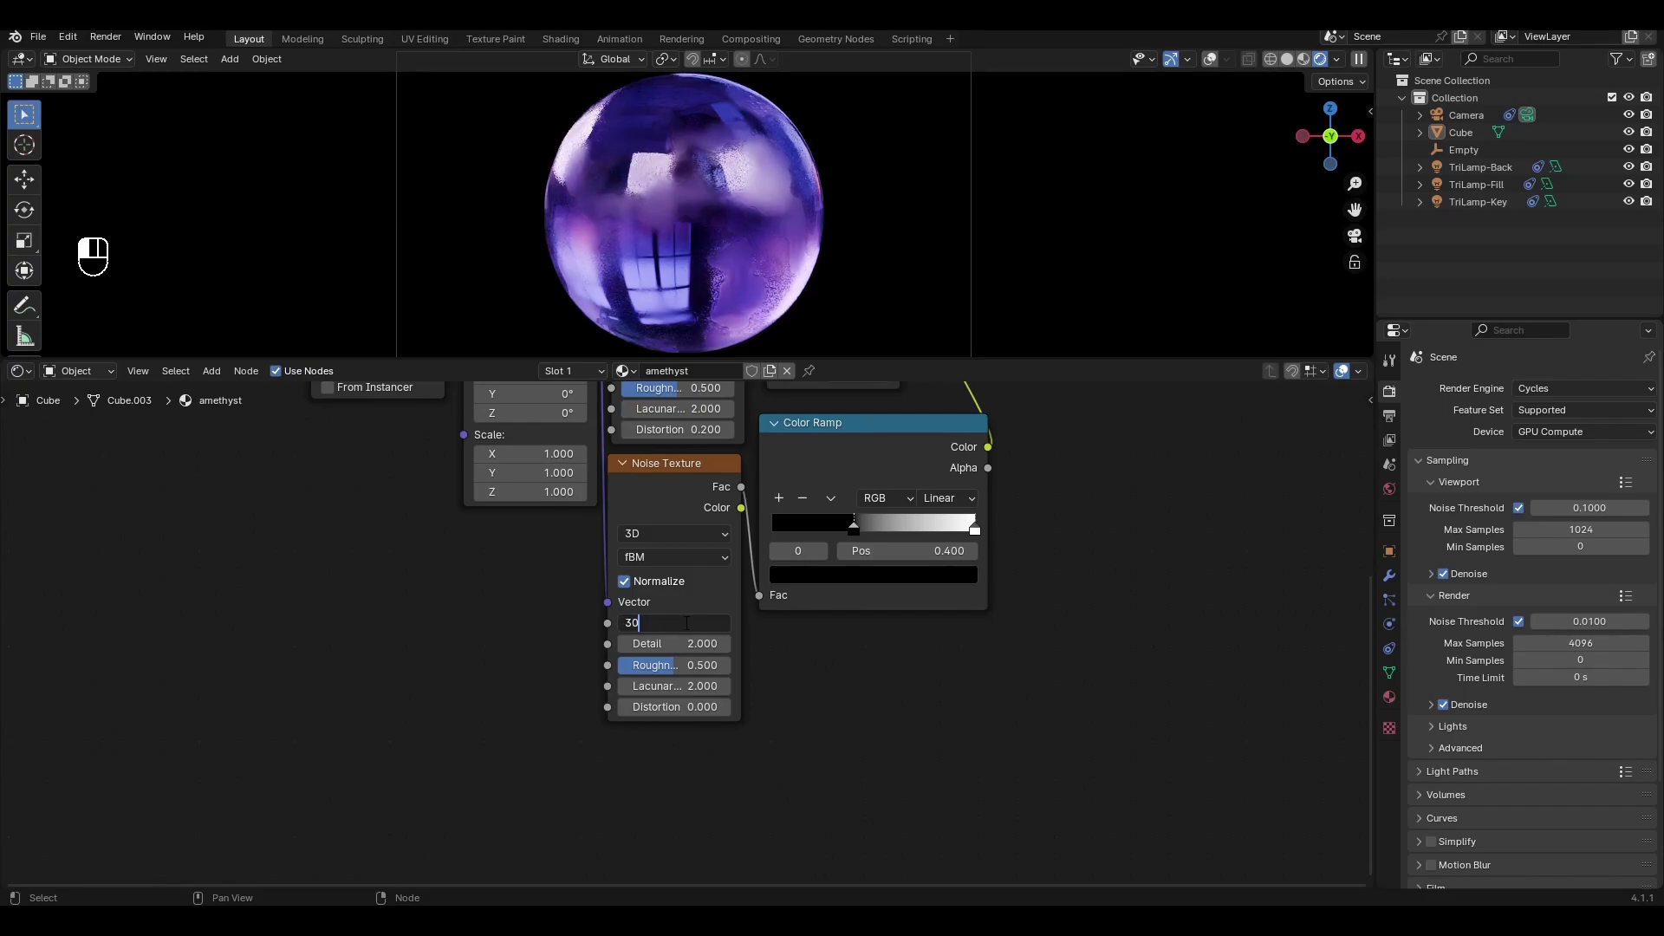
{"action": "key", "text": "Return"}
{"action": "left_click", "coordinate": [681, 643]}
{"action": "type", "text": "5"}
{"action": "key", "text": "Return"}
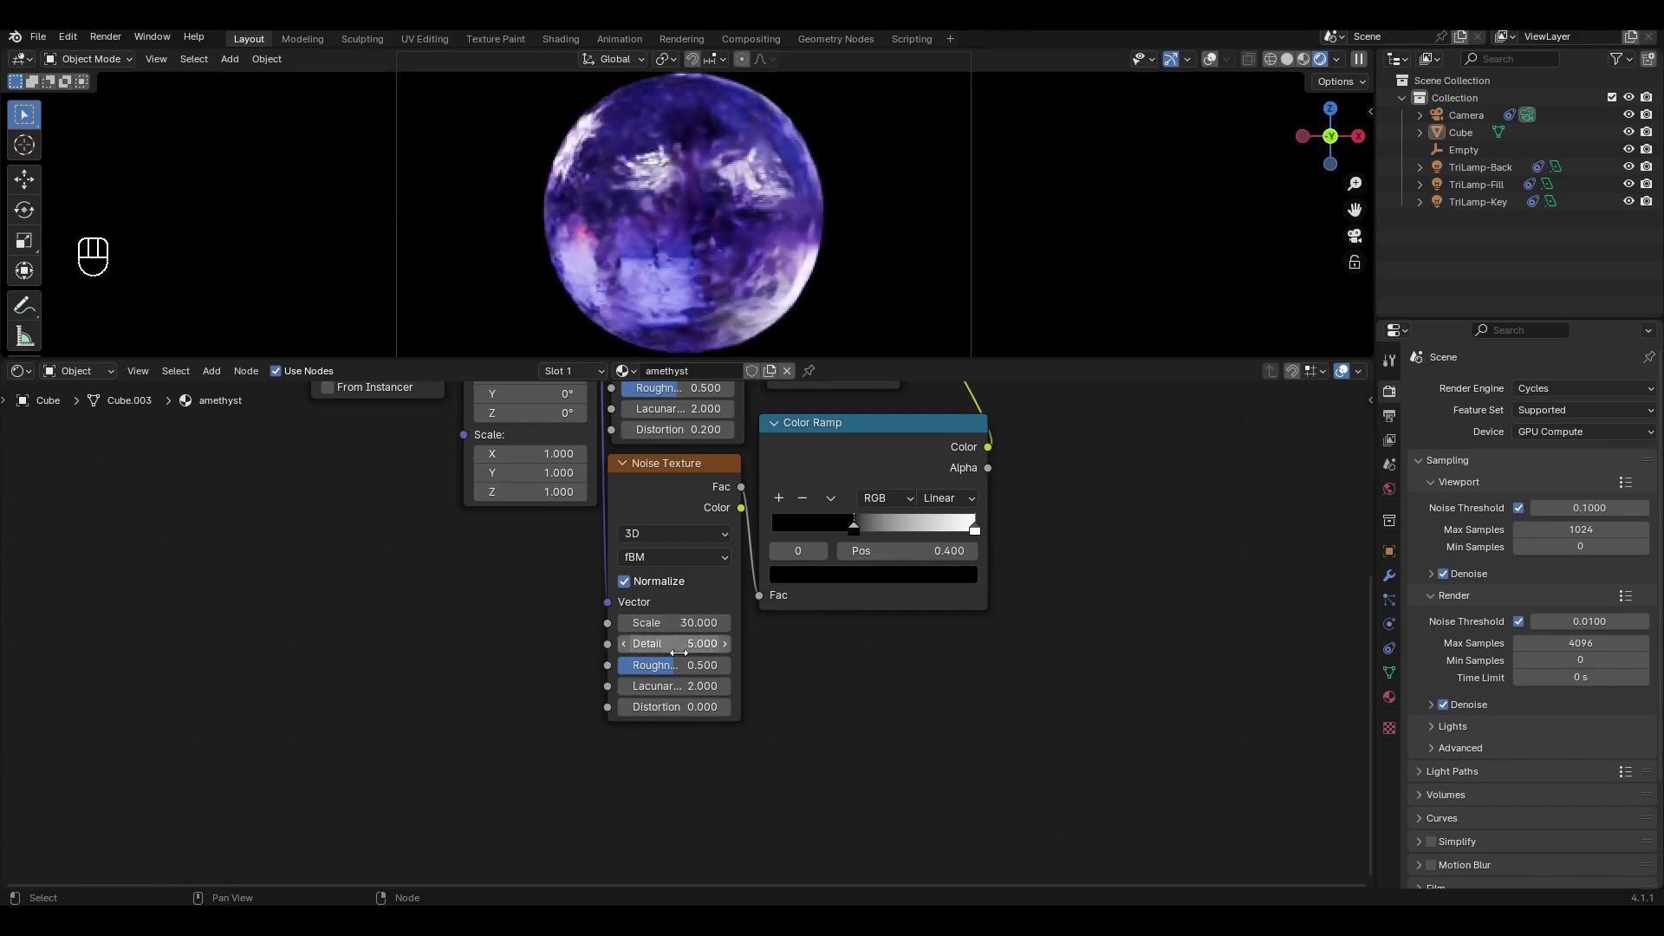
{"action": "left_click_drag", "start_coordinate": [679, 663], "coordinate": [731, 664]}
{"action": "scroll", "coordinate": [901, 606], "scroll_direction": "down", "scroll_amount": 3}
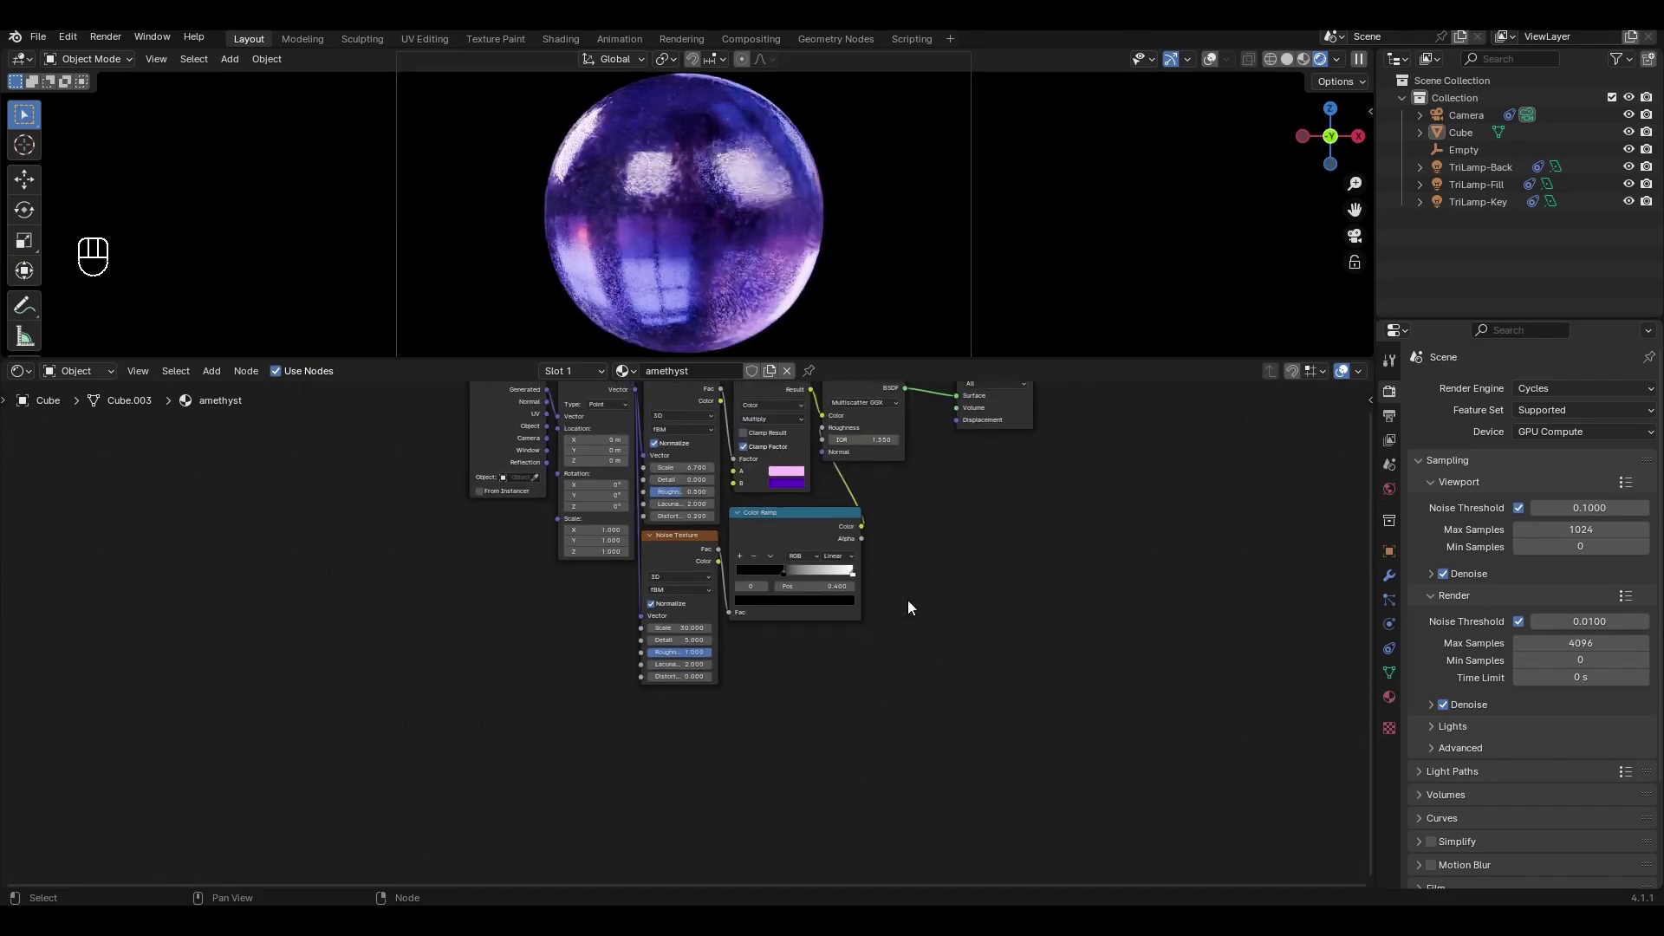
Step: Insert a Mix Shader between the Glass BSDF and the Material Output
{"action": "middle_click_drag", "start_coordinate": [932, 516], "coordinate": [684, 632]}
{"action": "scroll", "coordinate": [690, 532], "scroll_direction": "up", "scroll_amount": 2}
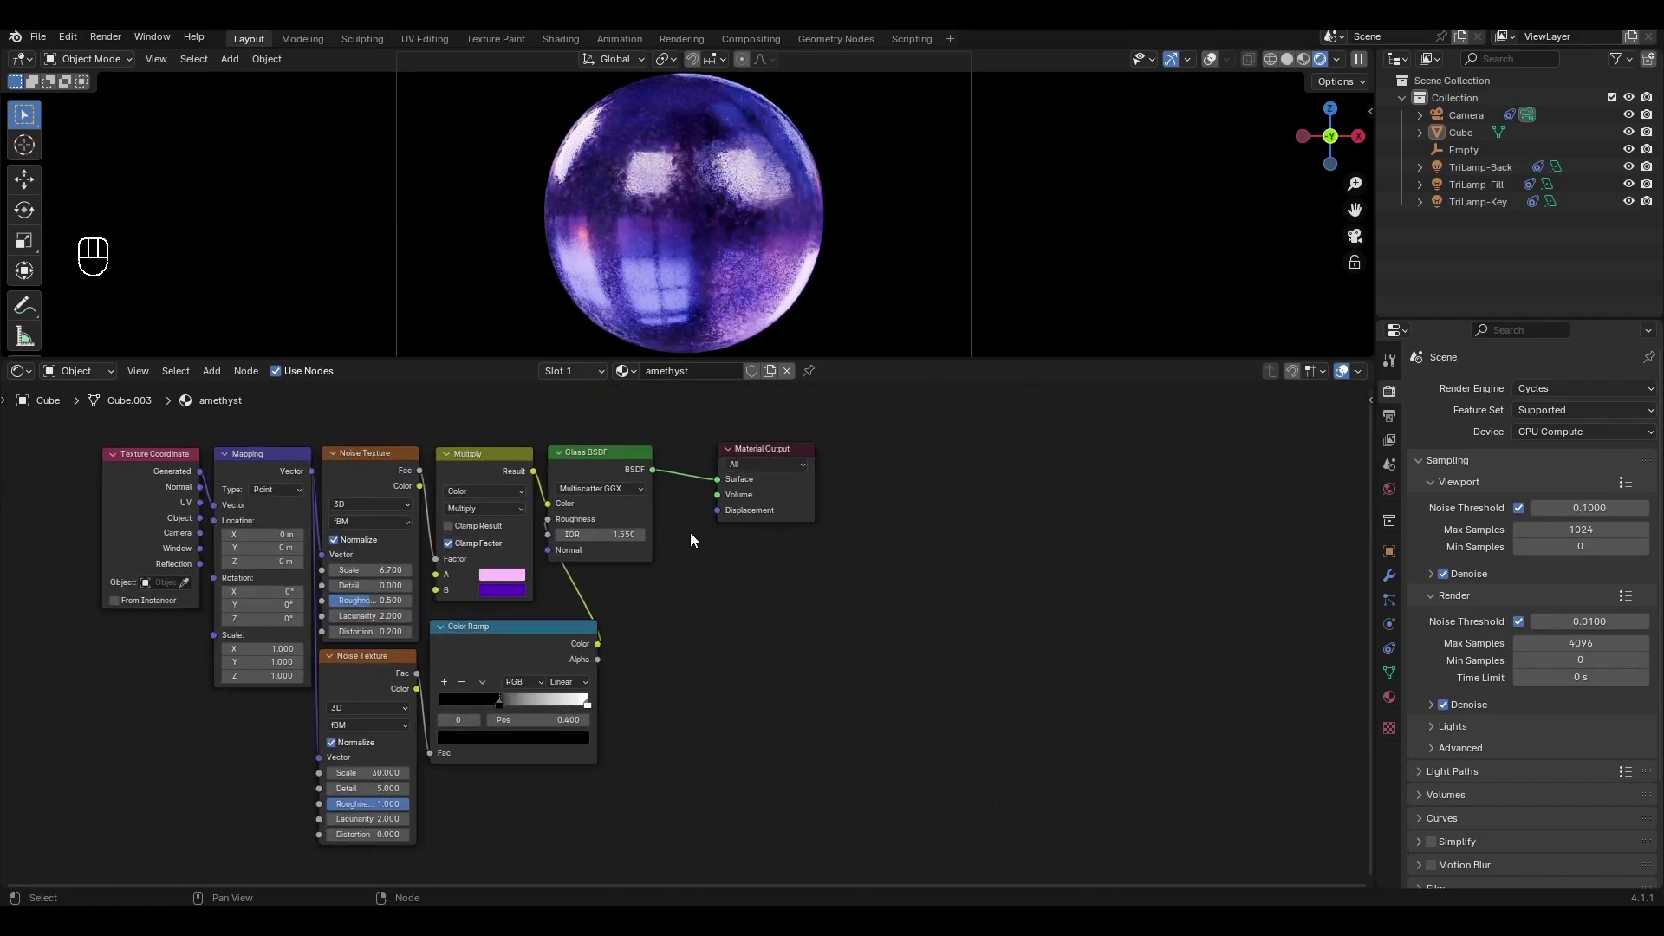
{"action": "scroll", "coordinate": [690, 532], "scroll_direction": "up", "scroll_amount": 2}
{"action": "key", "text": "shift+a"}
{"action": "left_click", "coordinate": [680, 492]}
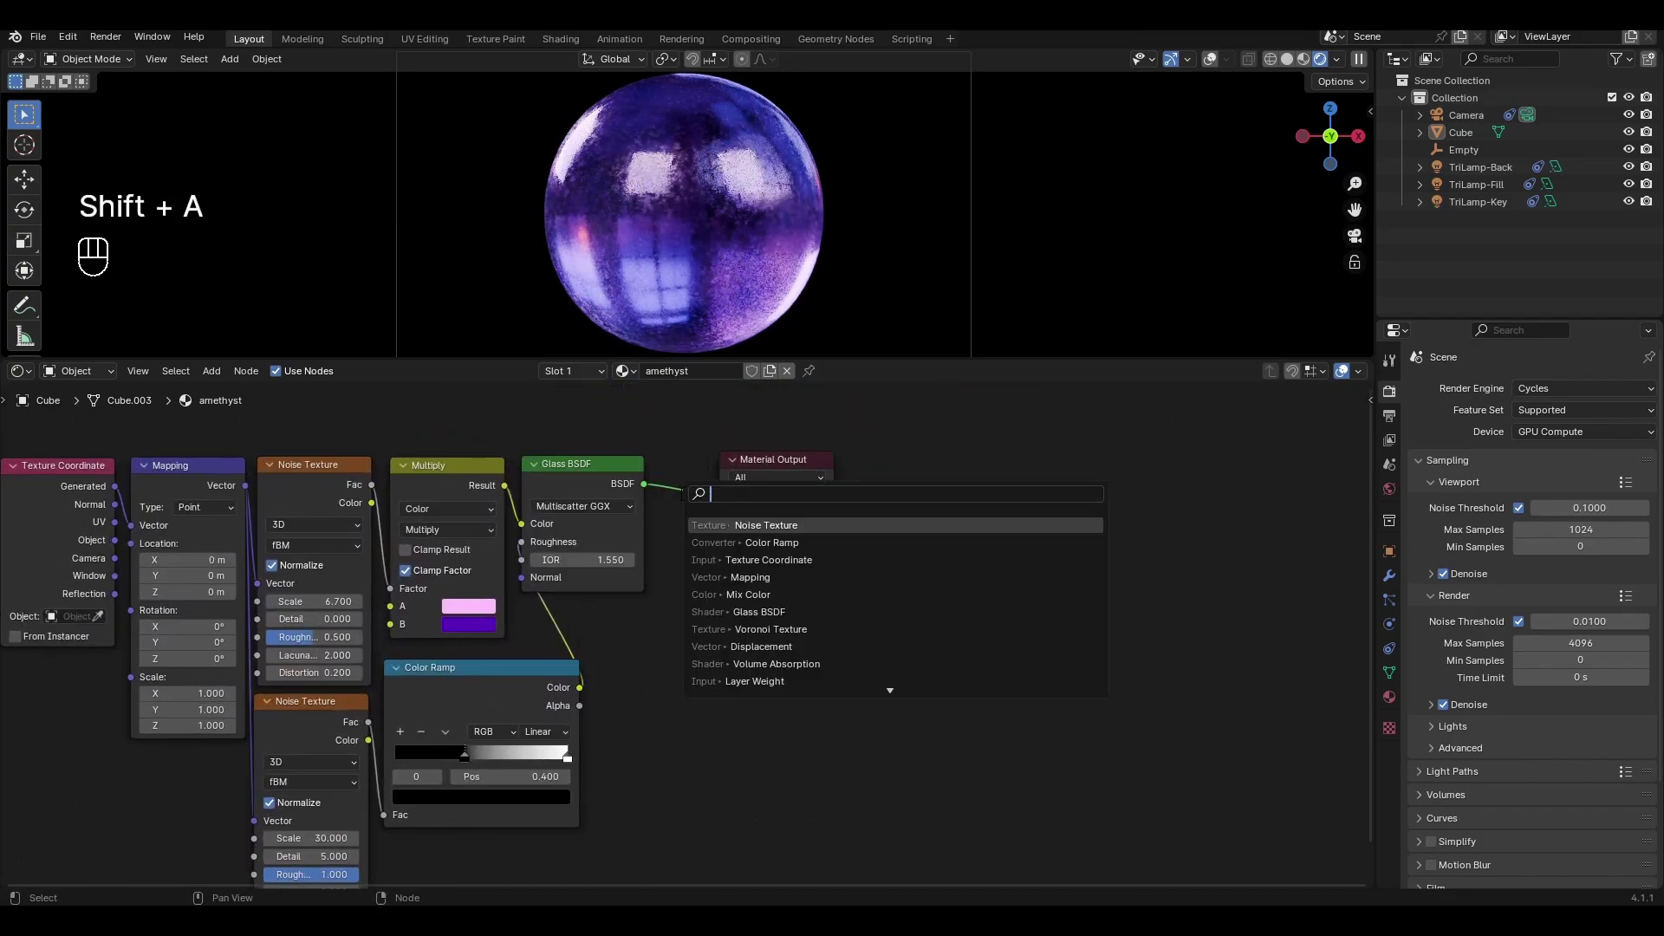
{"action": "type", "text": "mix"}
{"action": "left_click", "coordinate": [717, 560]}
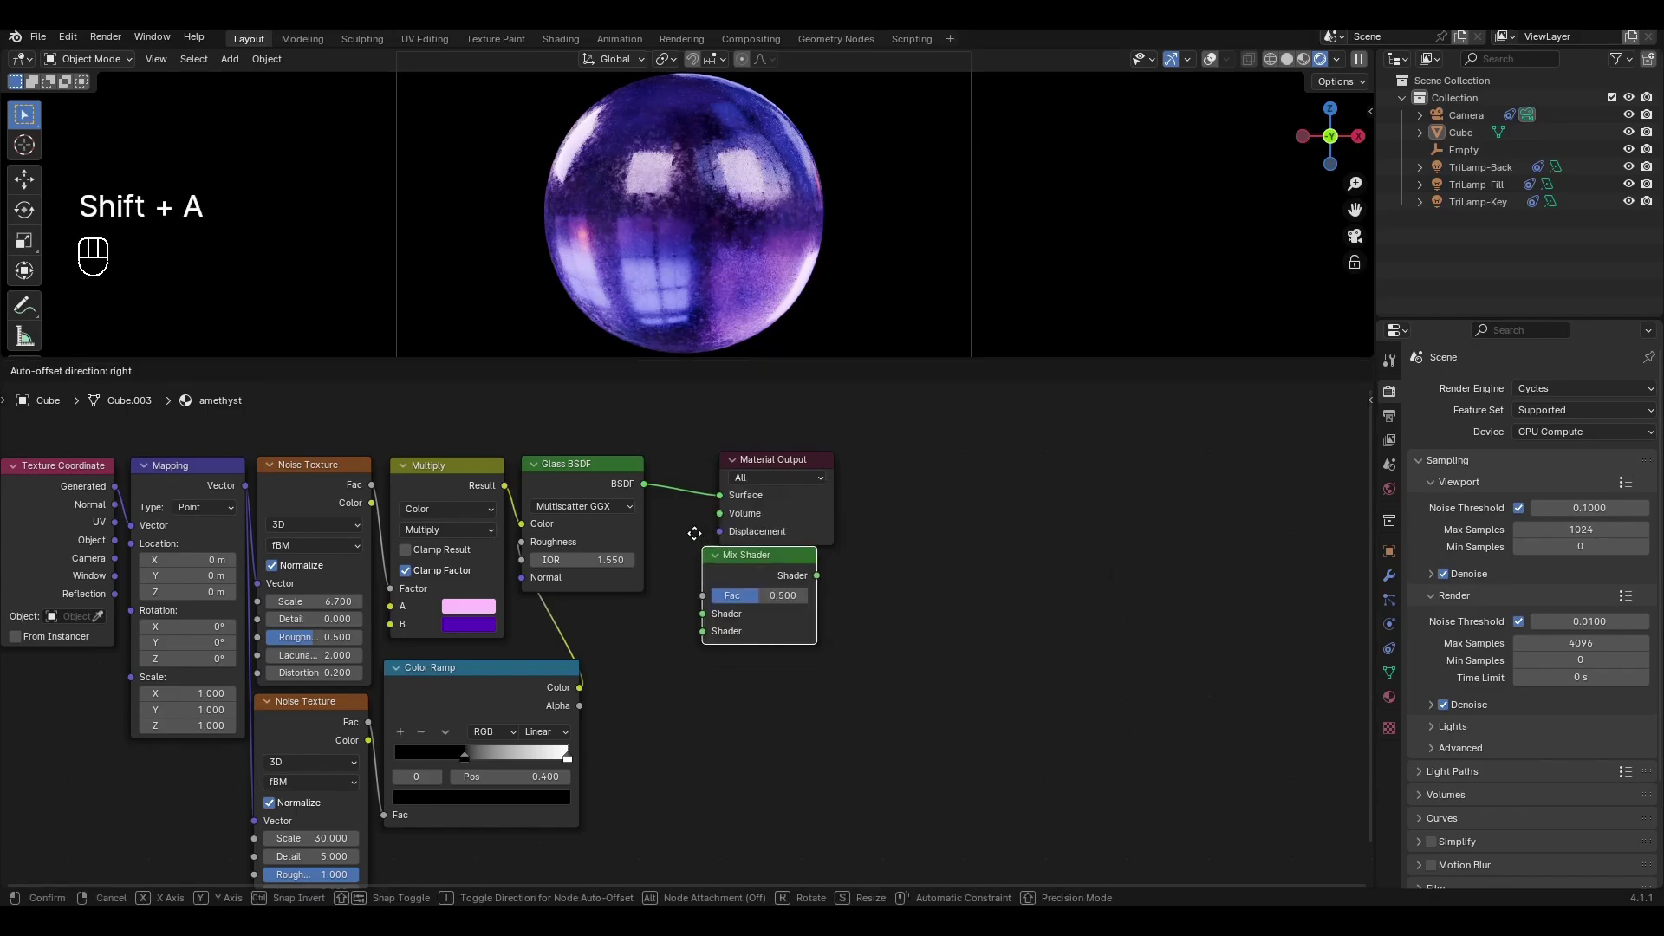
{"action": "left_click", "coordinate": [665, 461]}
Step: Add a second Glass BSDF into the Mix Shader's second Shader input
{"action": "key", "text": "shift+a"}
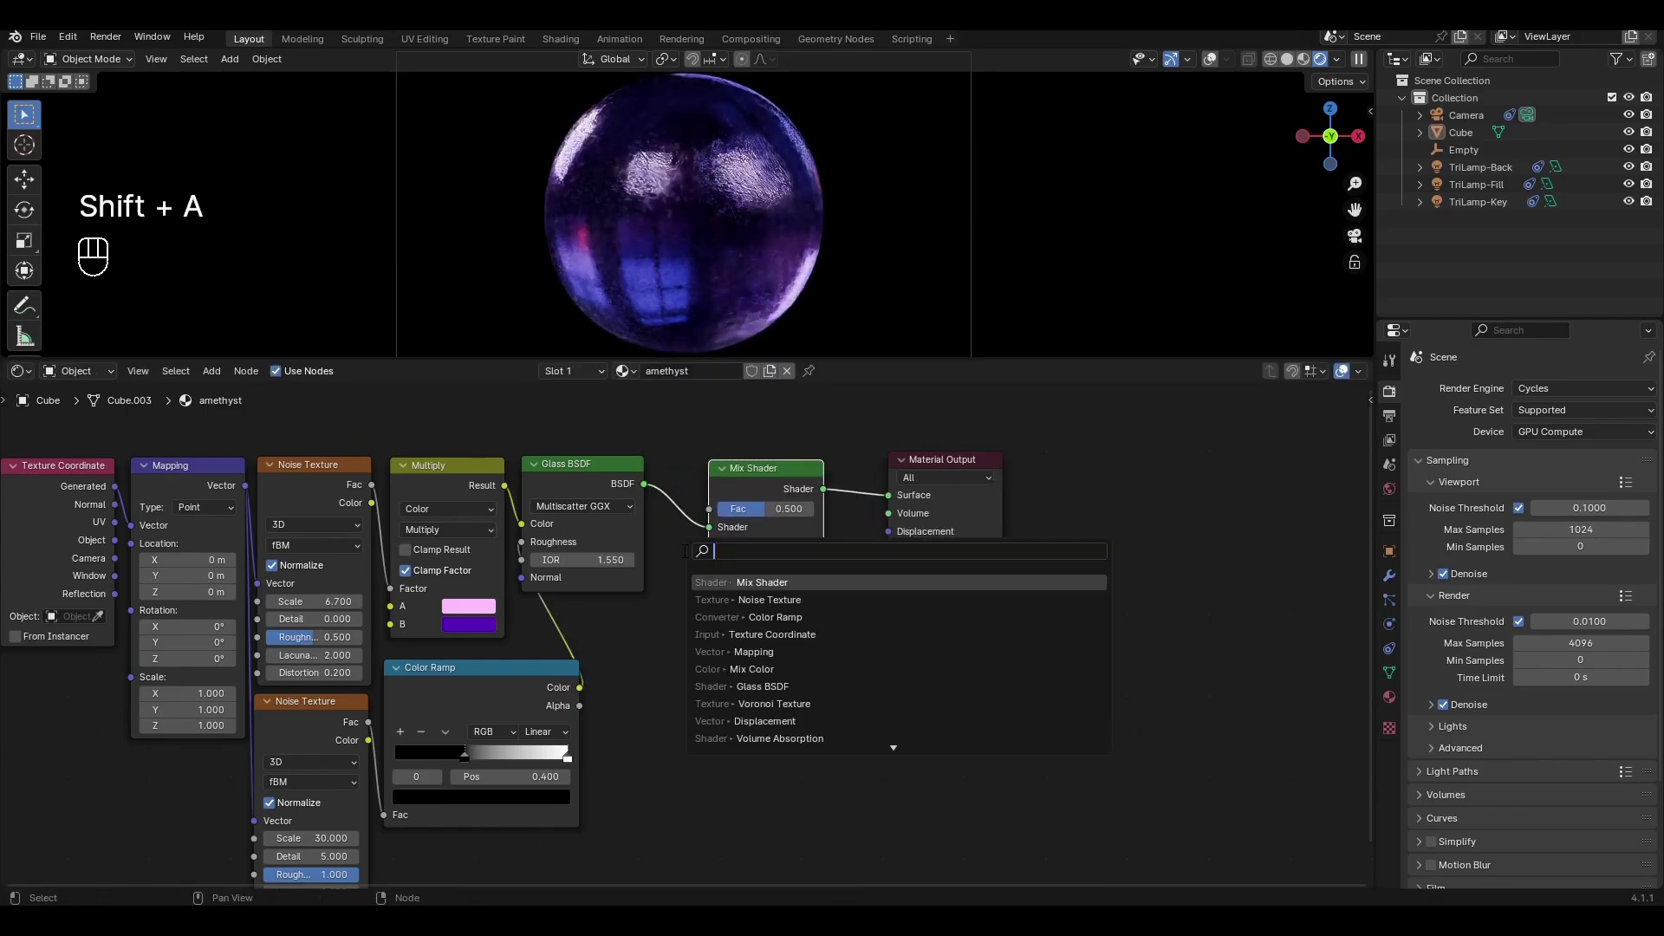
{"action": "type", "text": "gl"}
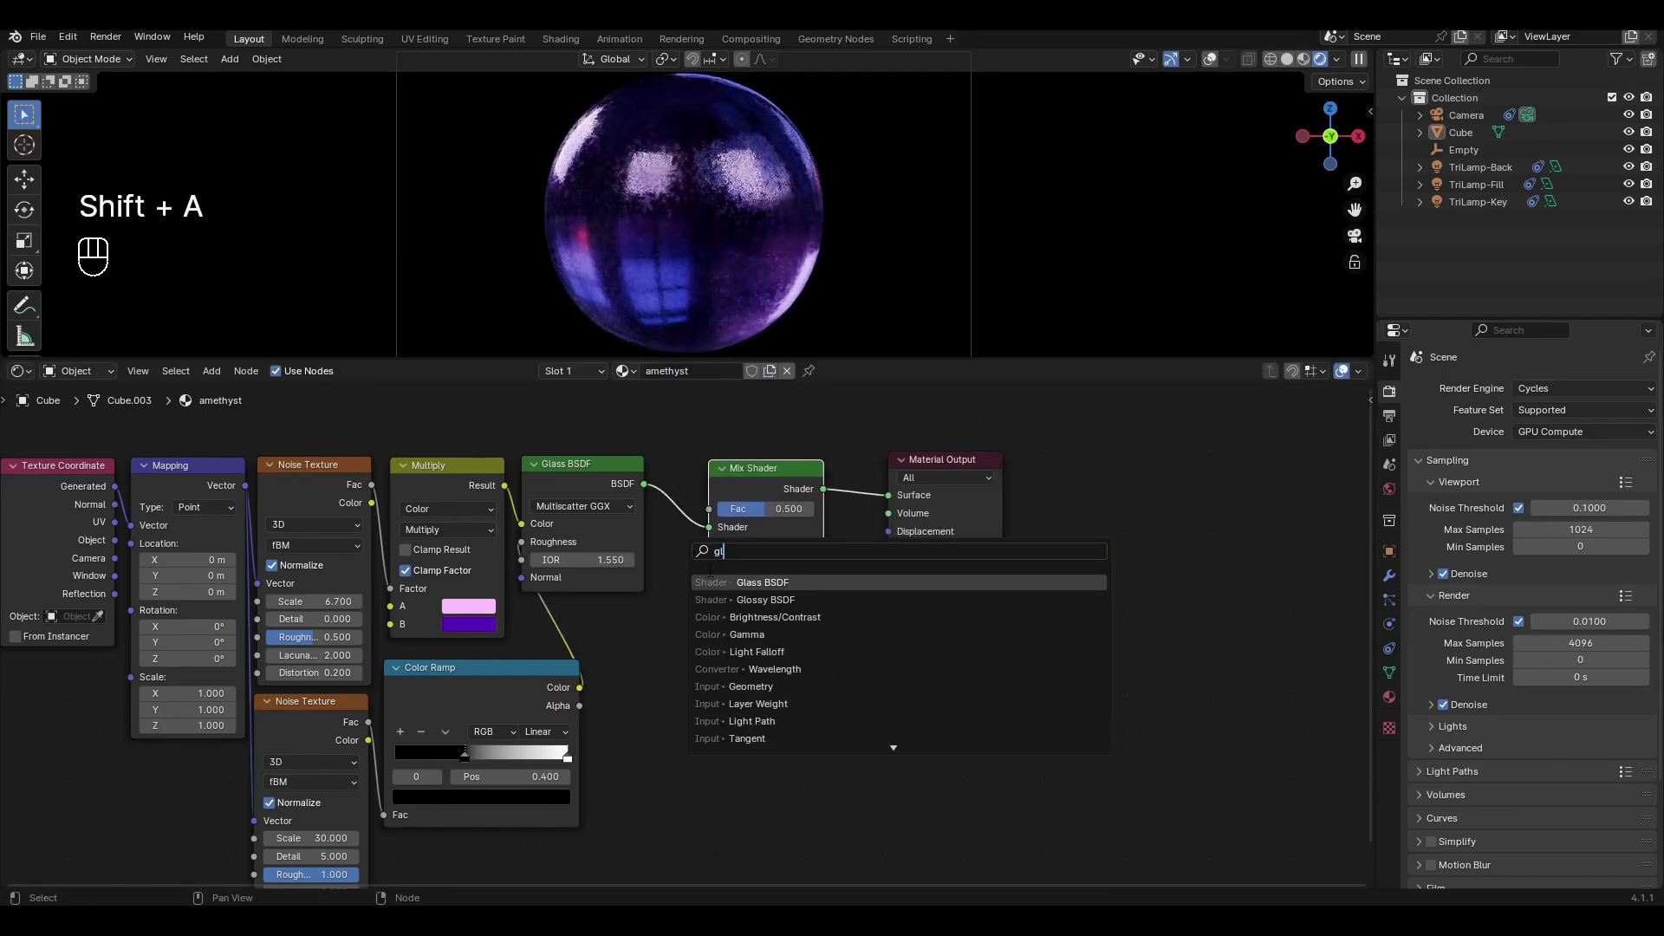
{"action": "key", "text": "Return"}
{"action": "left_click", "coordinate": [665, 614]}
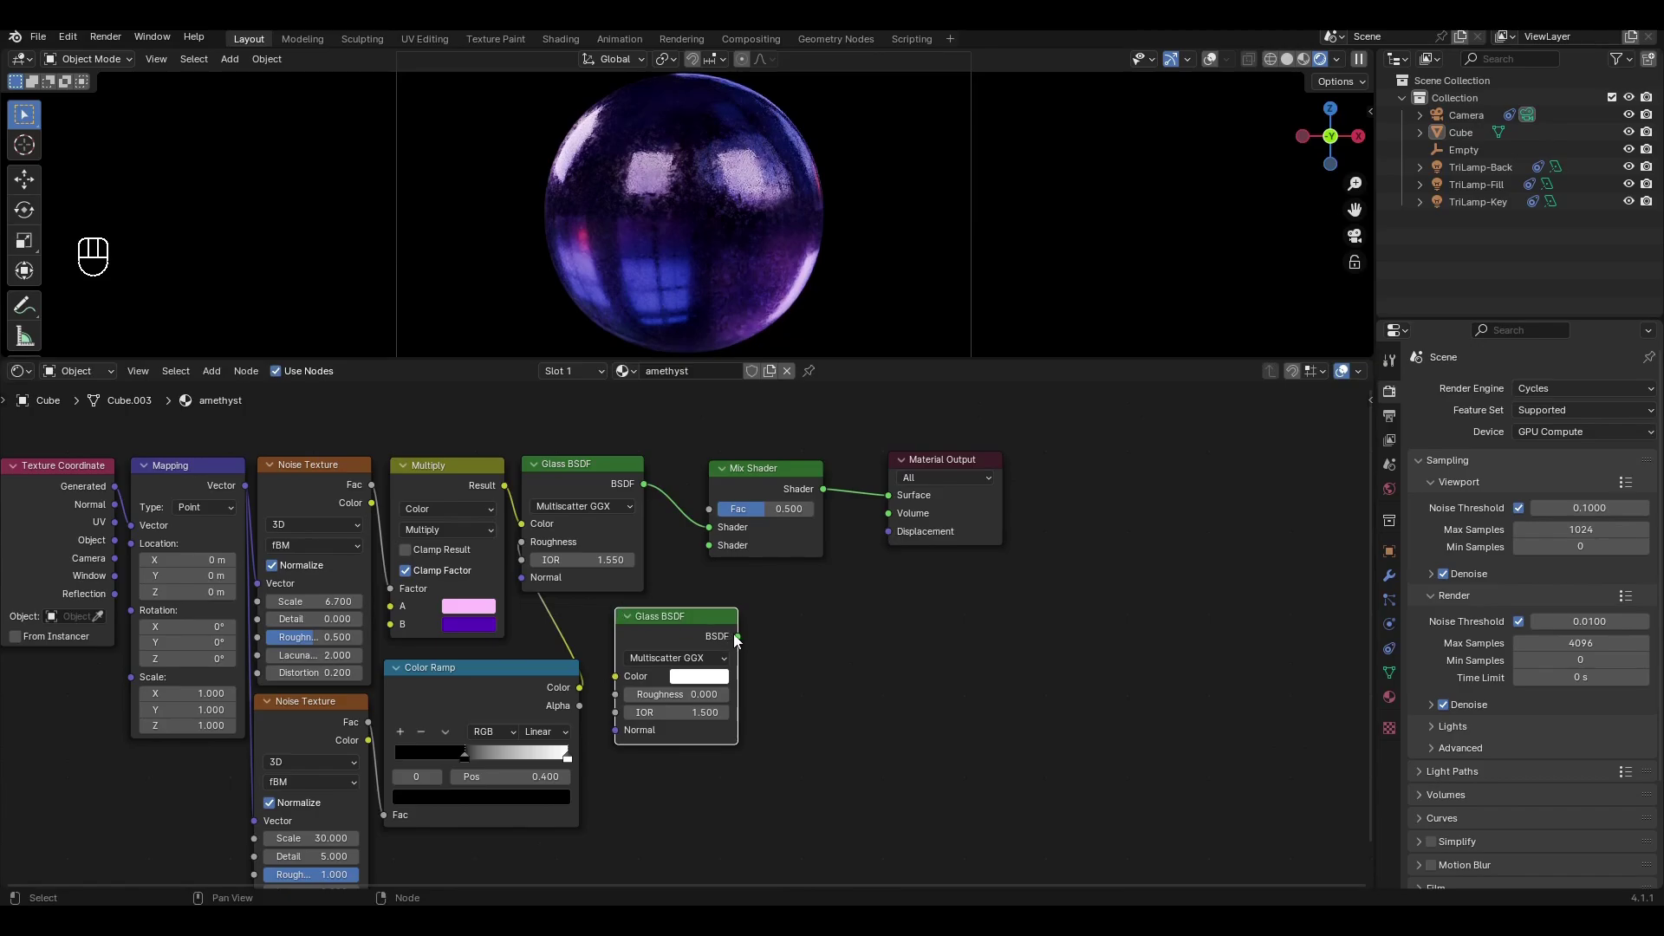
{"action": "left_click_drag", "start_coordinate": [735, 640], "coordinate": [709, 545]}
{"action": "middle_click_drag", "start_coordinate": [683, 465], "coordinate": [682, 522]}
Step: Add a Layer Weight node and use its Fresnel output as the Mix Shader factor
{"action": "key", "text": "shift+a"}
{"action": "type", "text": "la"}
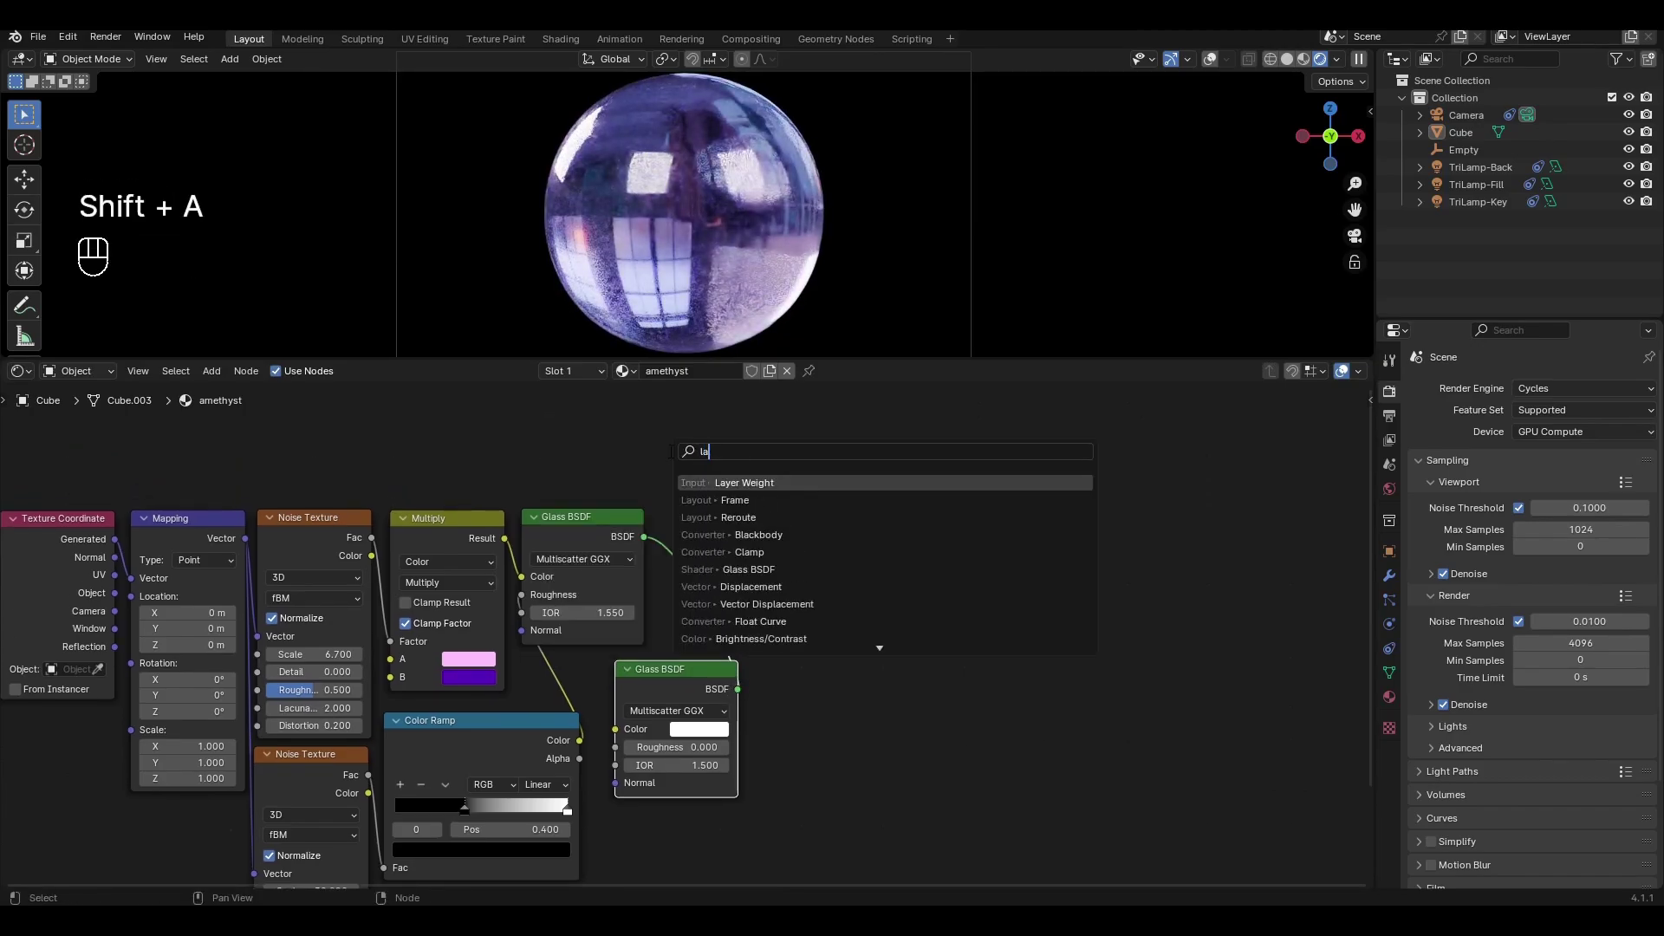
{"action": "key", "text": "Return"}
{"action": "left_click", "coordinate": [525, 491]}
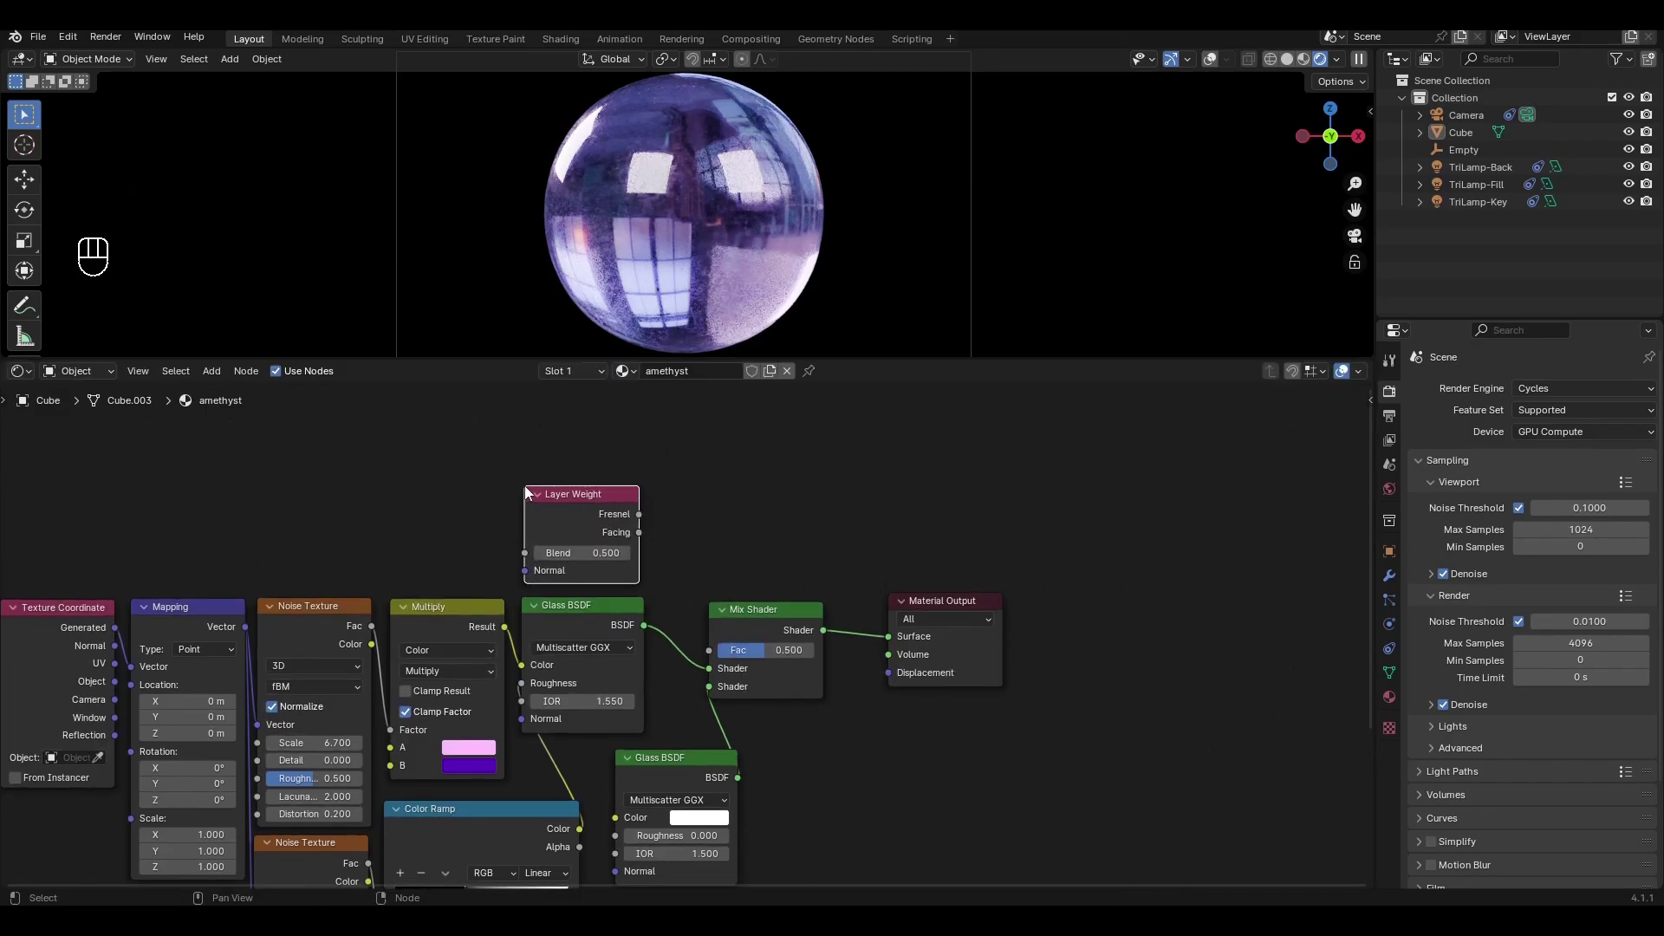
{"action": "left_click_drag", "start_coordinate": [640, 515], "coordinate": [708, 651]}
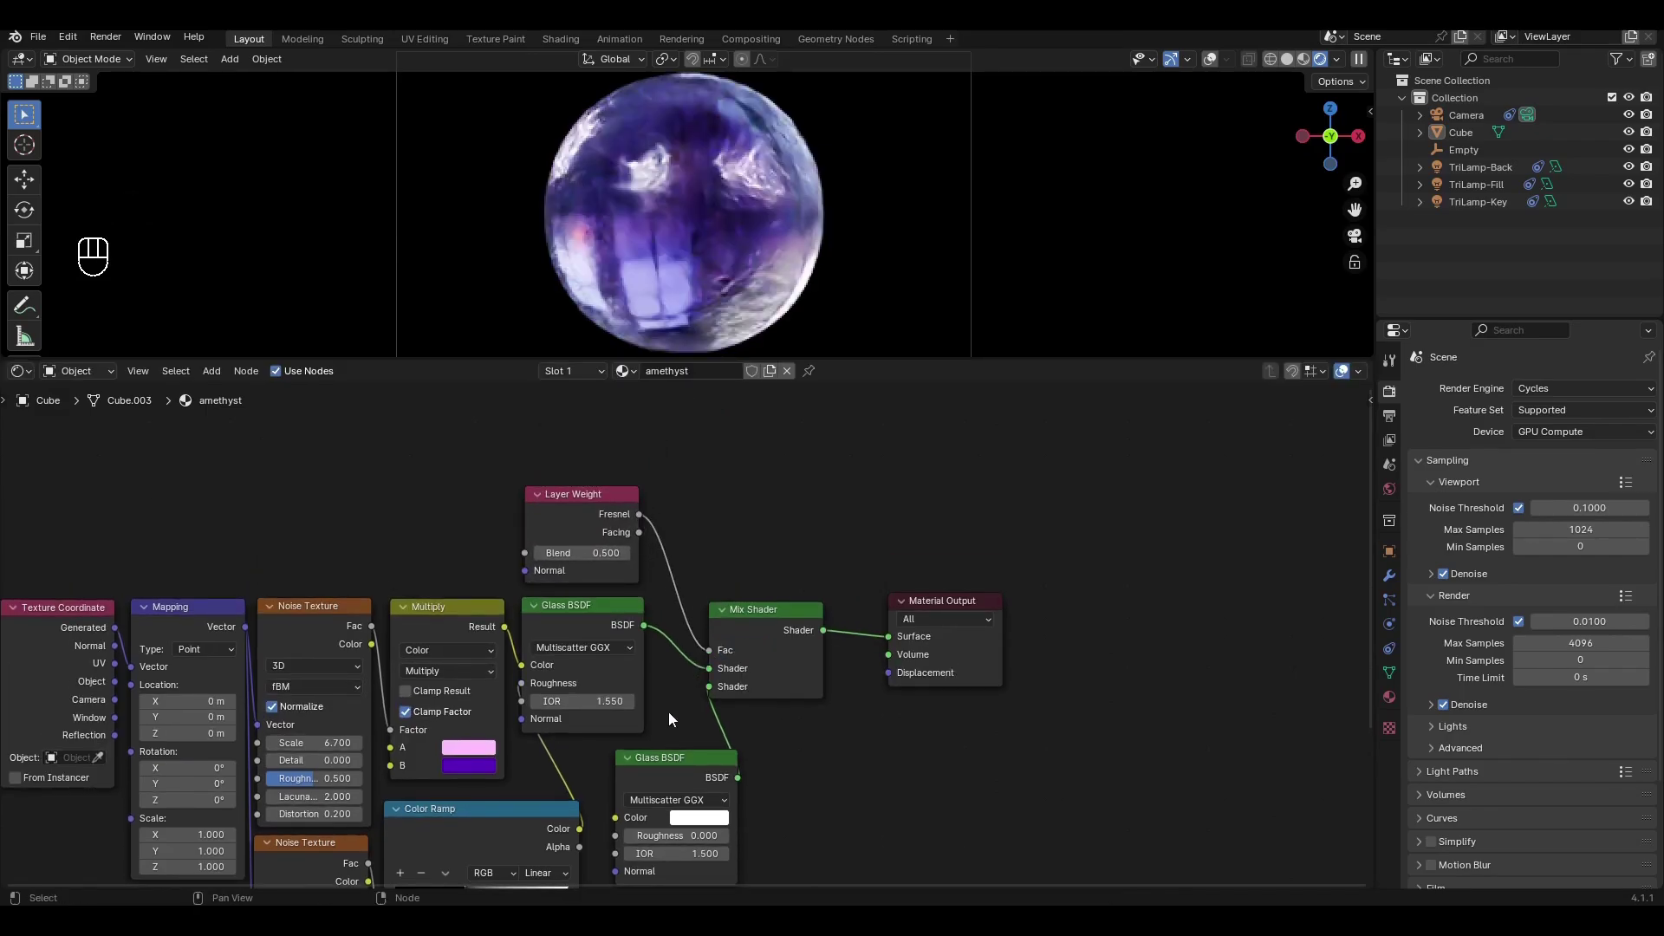
{"action": "middle_click_drag", "start_coordinate": [668, 711], "coordinate": [662, 517]}
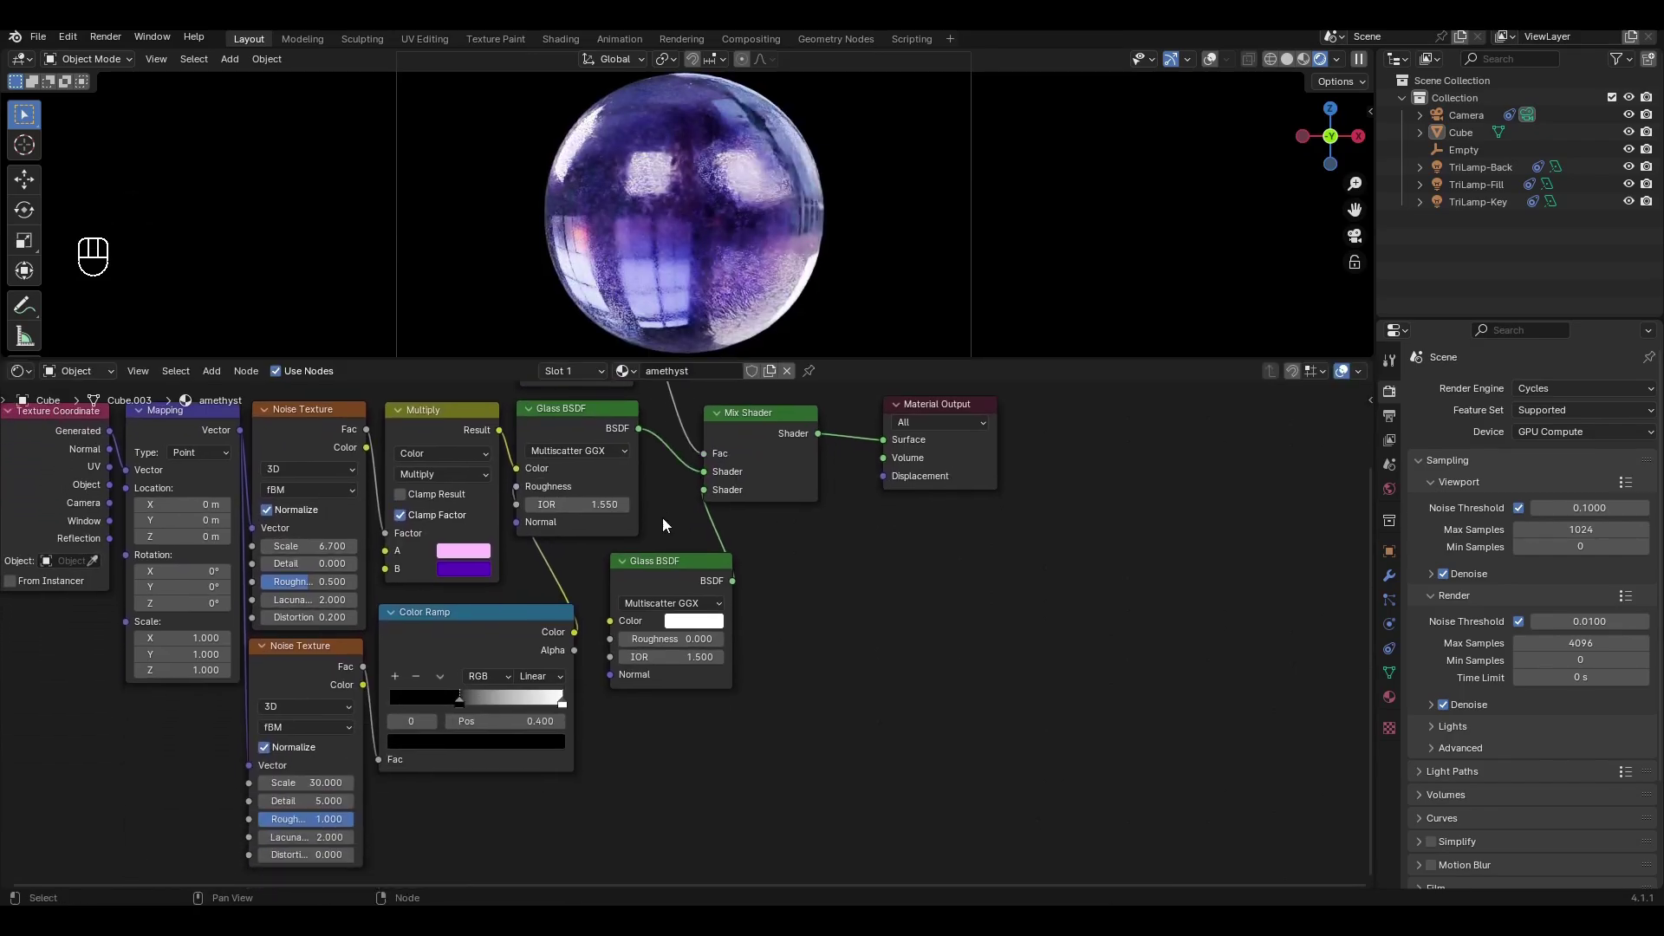
Step: Give the second Glass BSDF Roughness 0.35 and a vivid magenta colour
{"action": "key", "text": "Return"}
{"action": "left_click", "coordinate": [683, 621]}
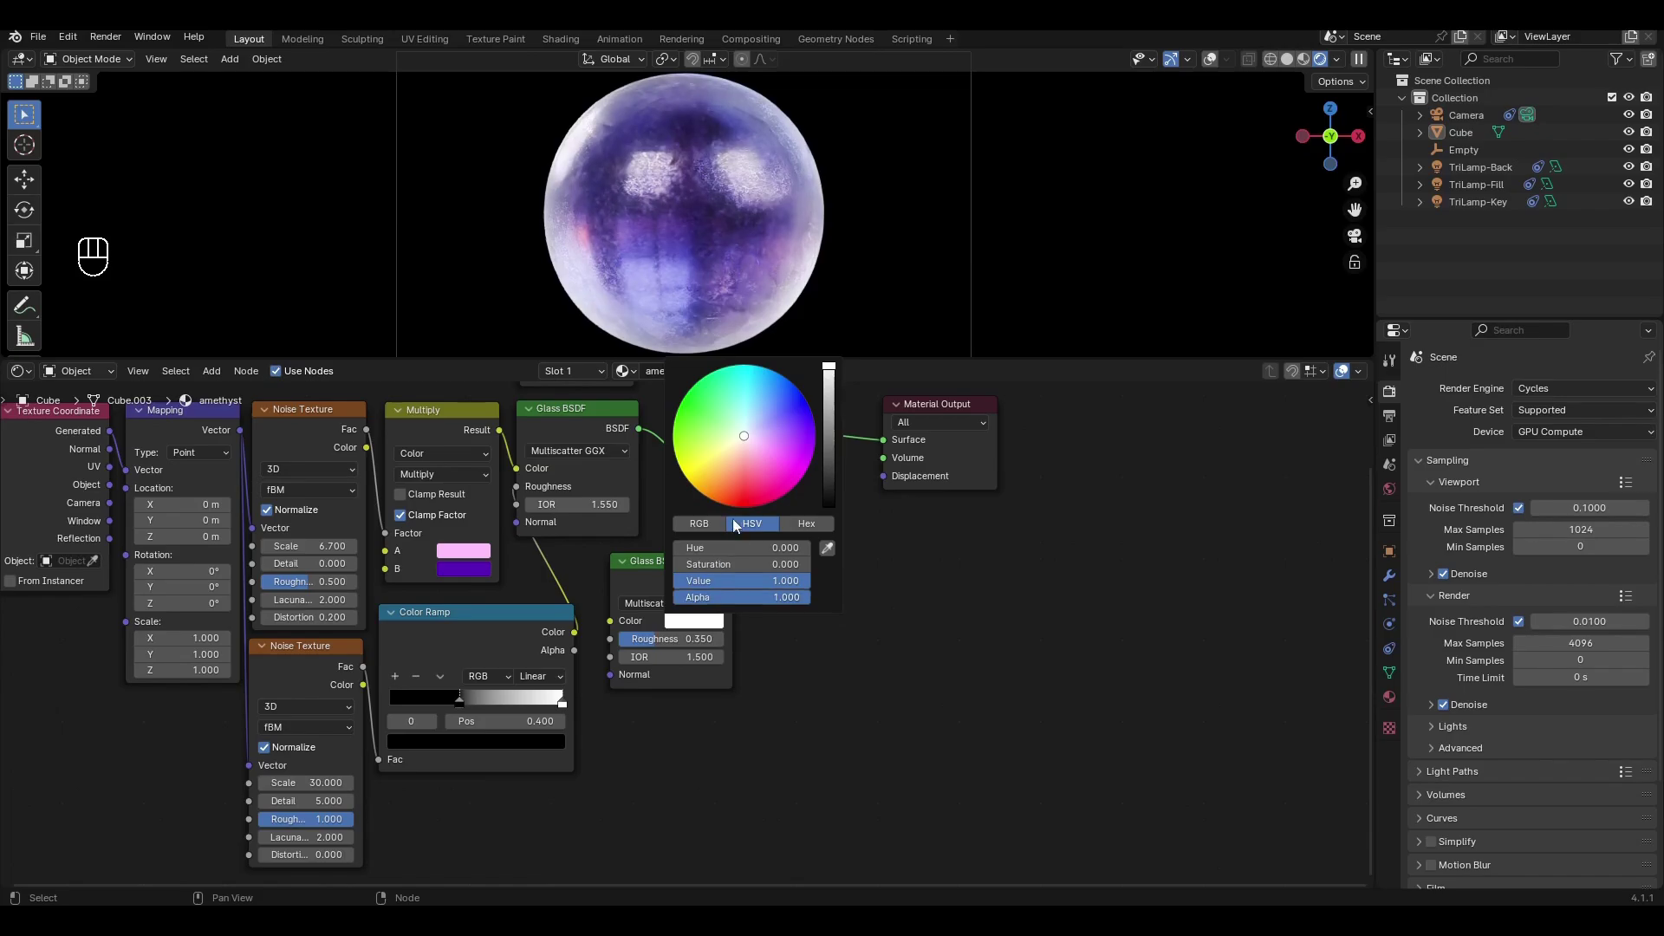
{"action": "mouse_move", "coordinate": [765, 437]}
{"action": "left_mouse_down"}
{"action": "mouse_move", "coordinate": [812, 458]}
{"action": "mouse_move", "coordinate": [806, 473]}
{"action": "left_mouse_up"}
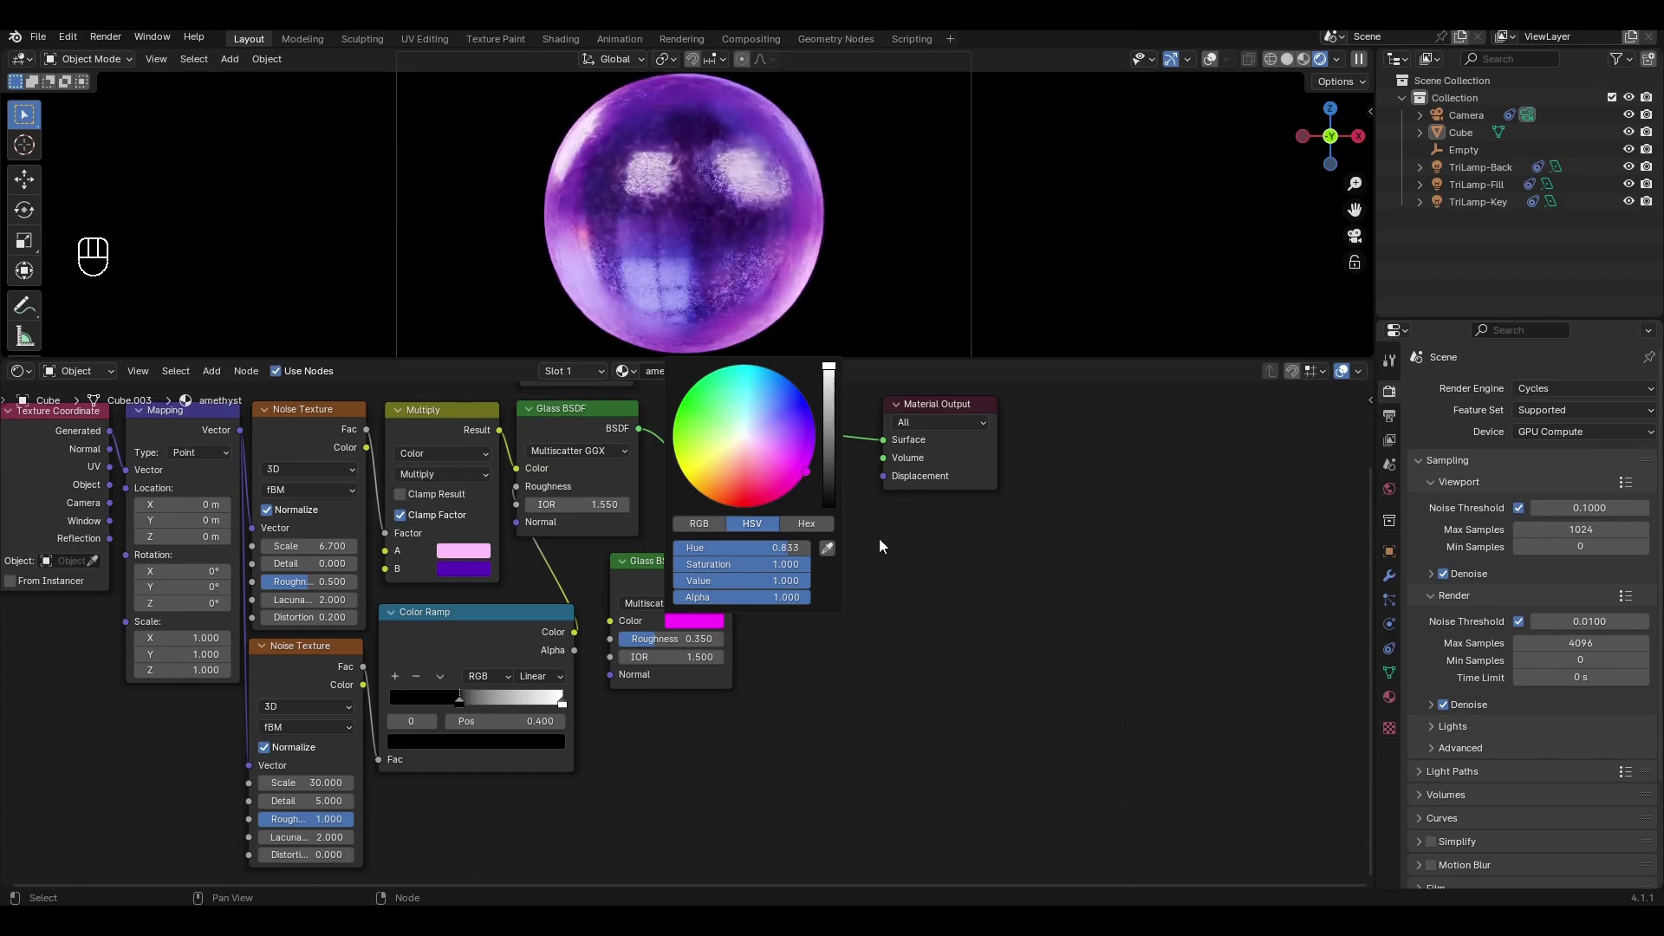
Step: Set the Layer Weight Blend value to 0.35
{"action": "middle_click_drag", "start_coordinate": [674, 435], "coordinate": [757, 548]}
{"action": "left_click", "coordinate": [700, 493]}
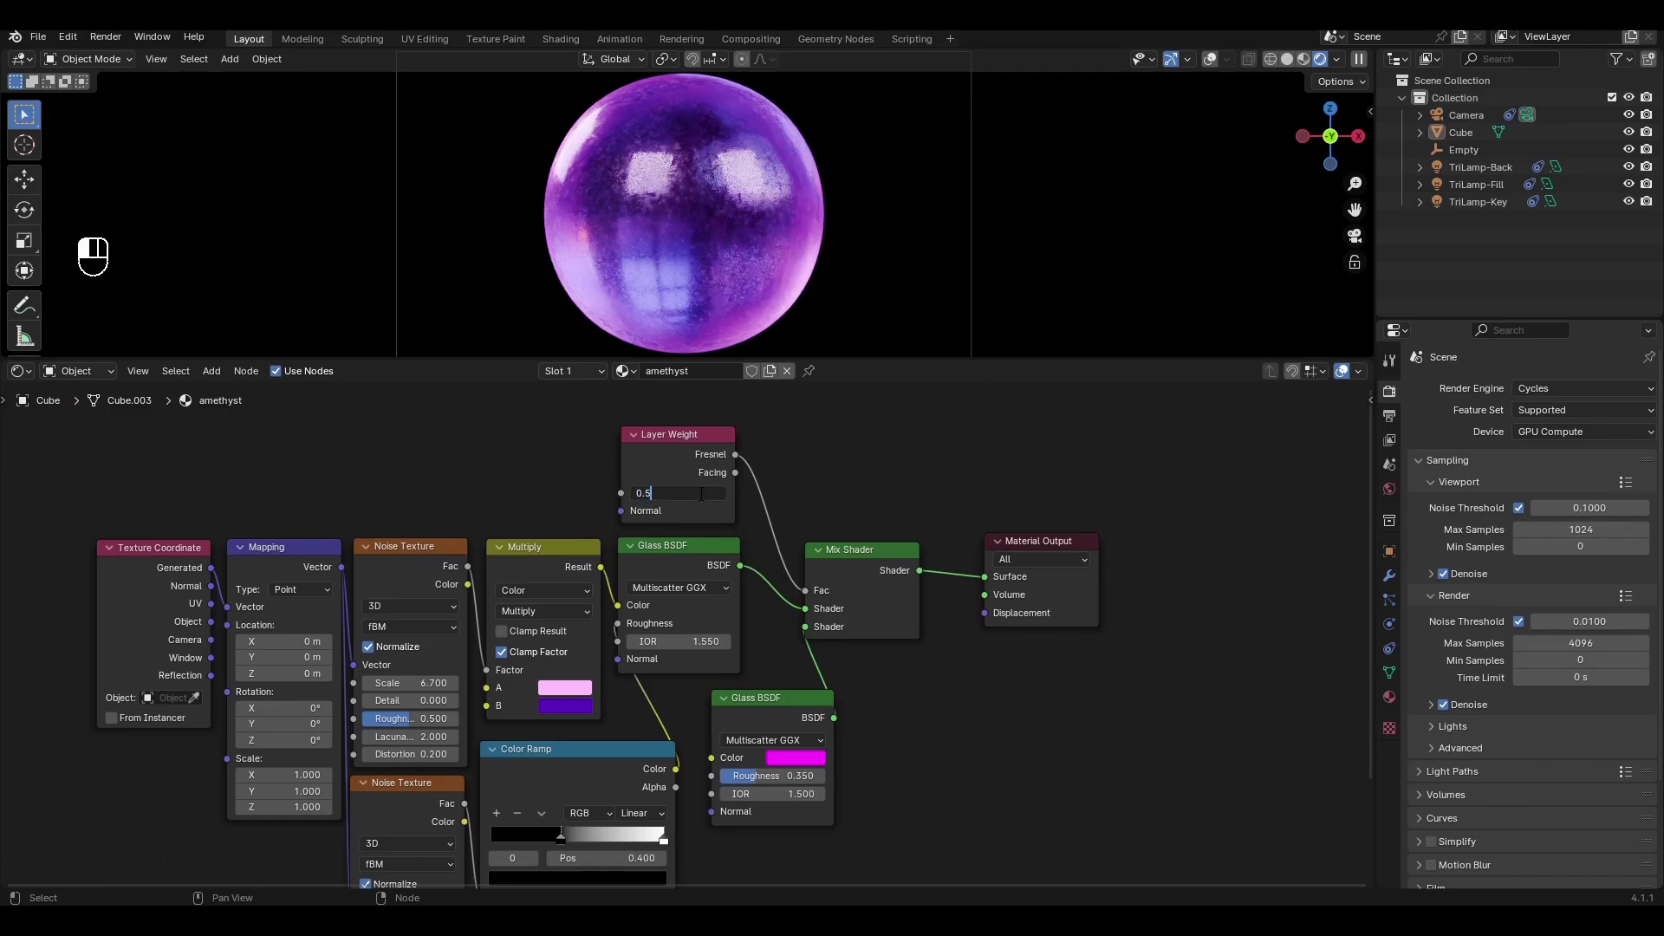
{"action": "key", "text": "Return"}
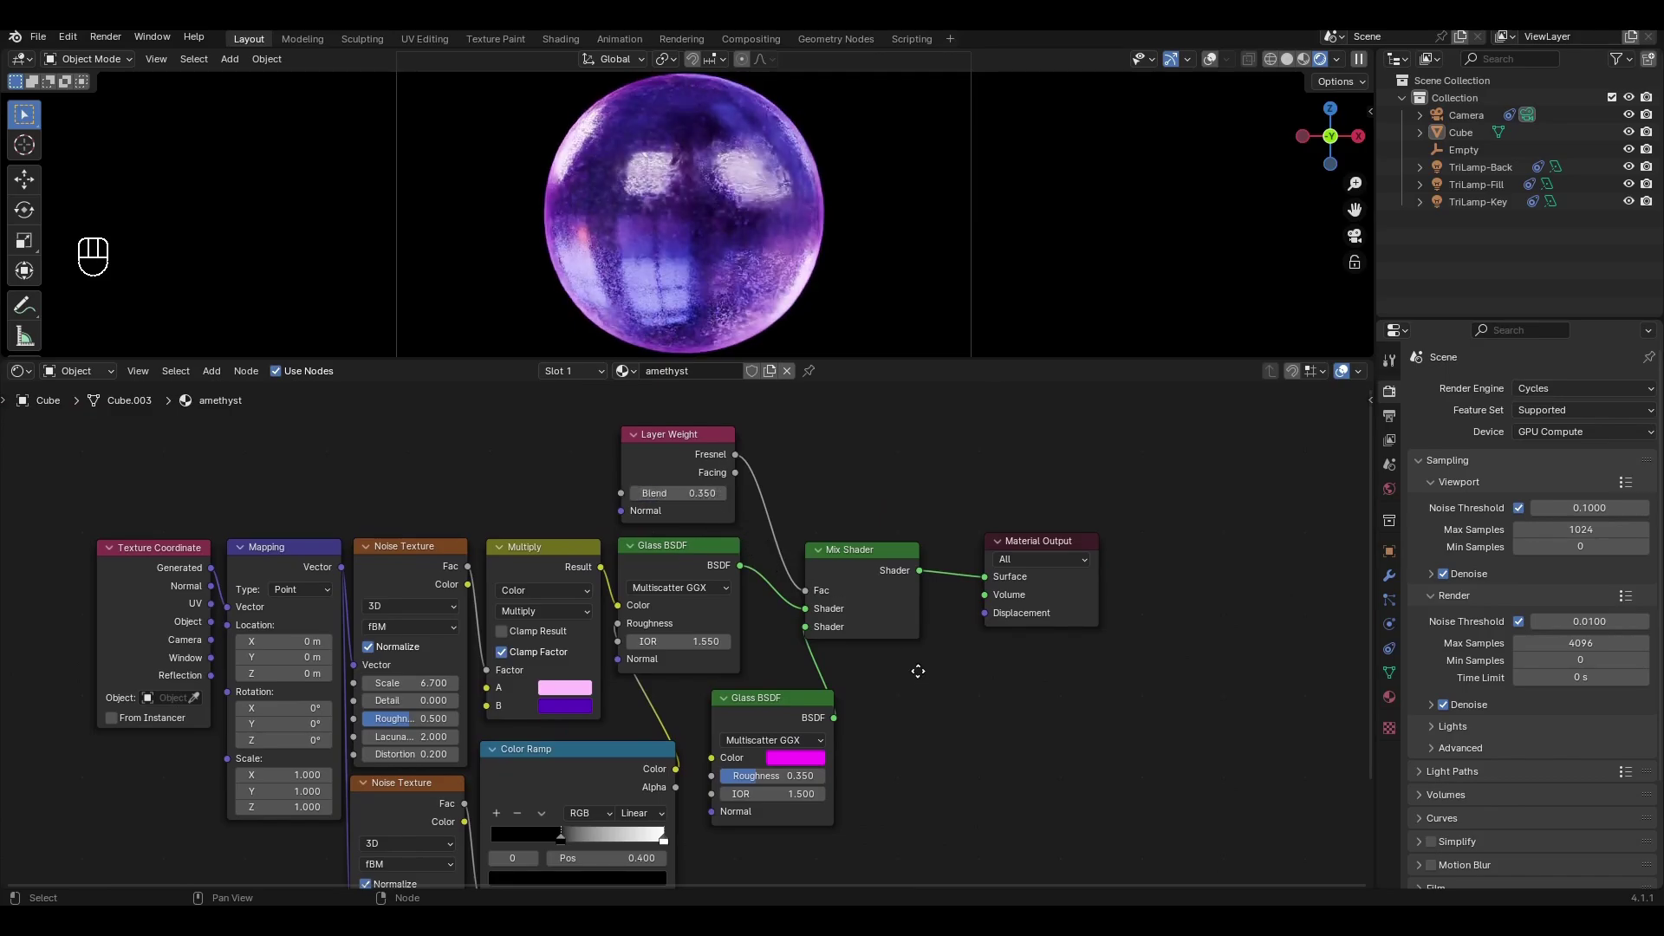
{"action": "middle_click_drag", "start_coordinate": [918, 671], "coordinate": [710, 578]}
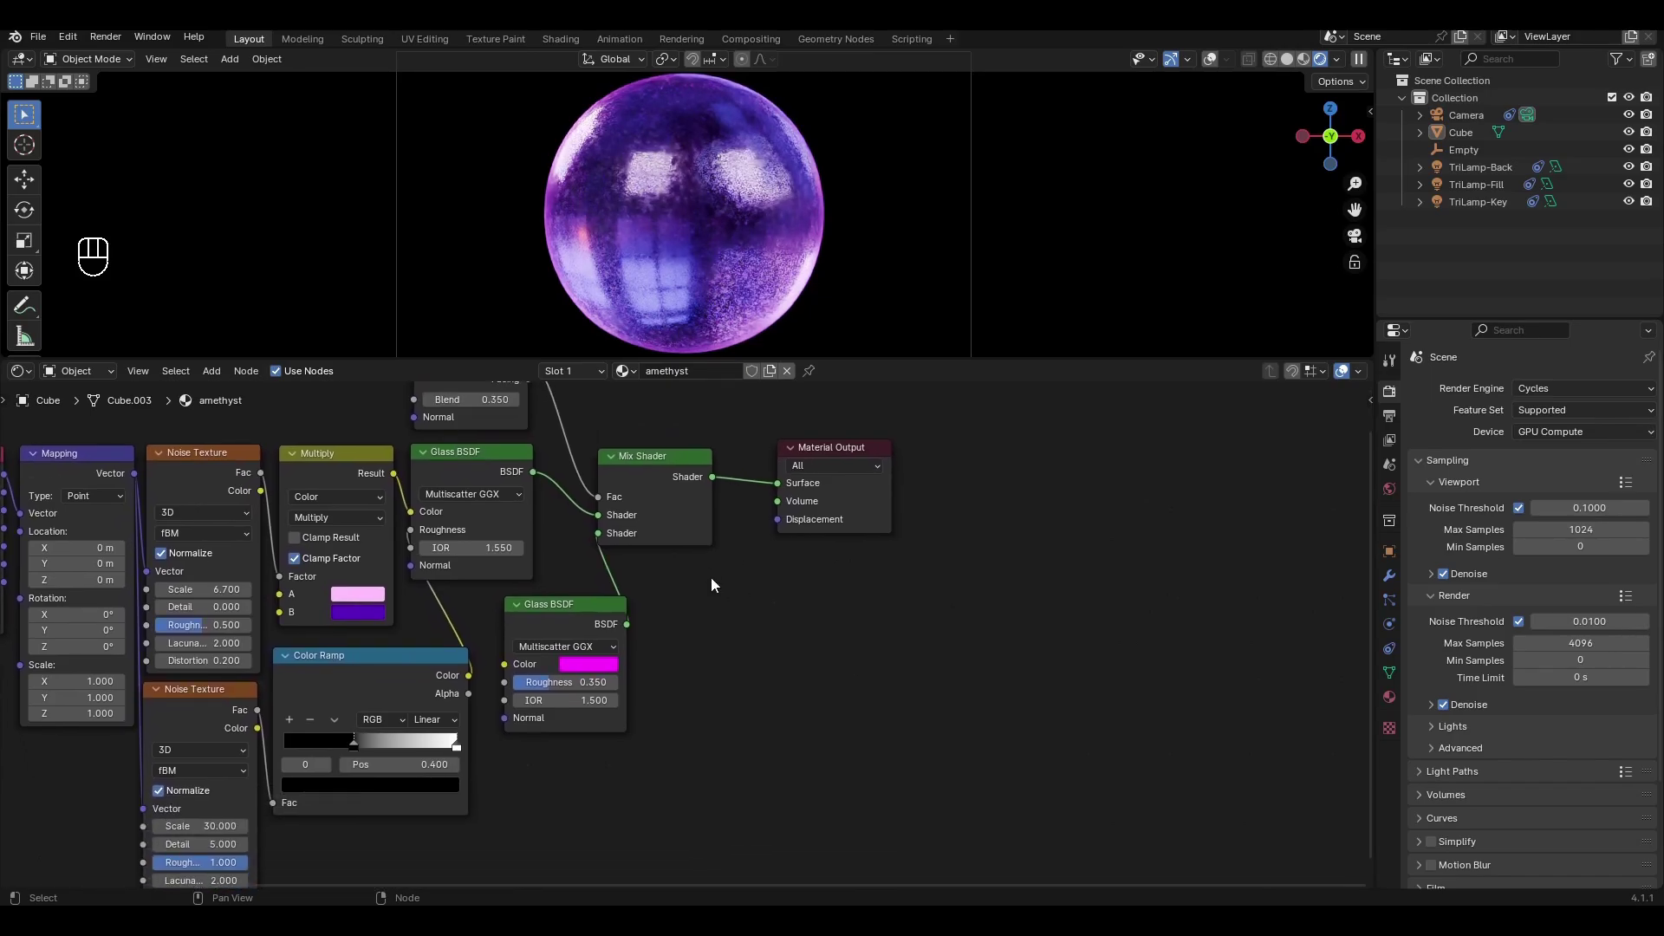
{"action": "key", "text": "shift+a"}
Step: Add a Volume Absorption node with Density 5 into the Material Output Volume
{"action": "type", "text": "vol"}
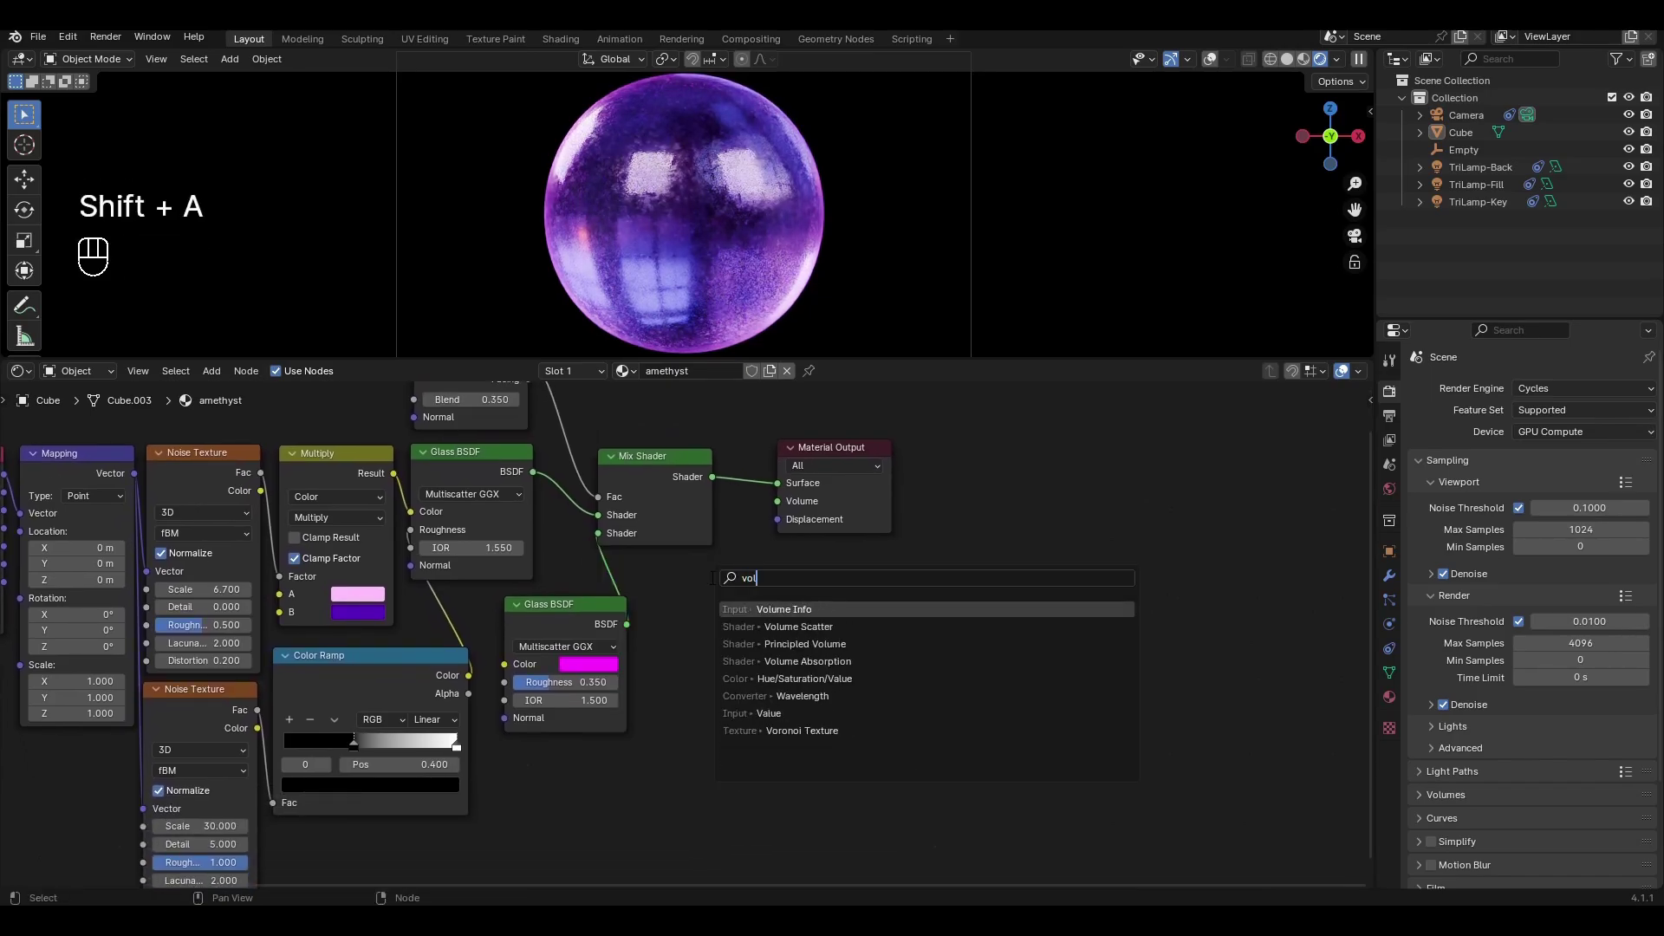
{"action": "left_click", "coordinate": [807, 661]}
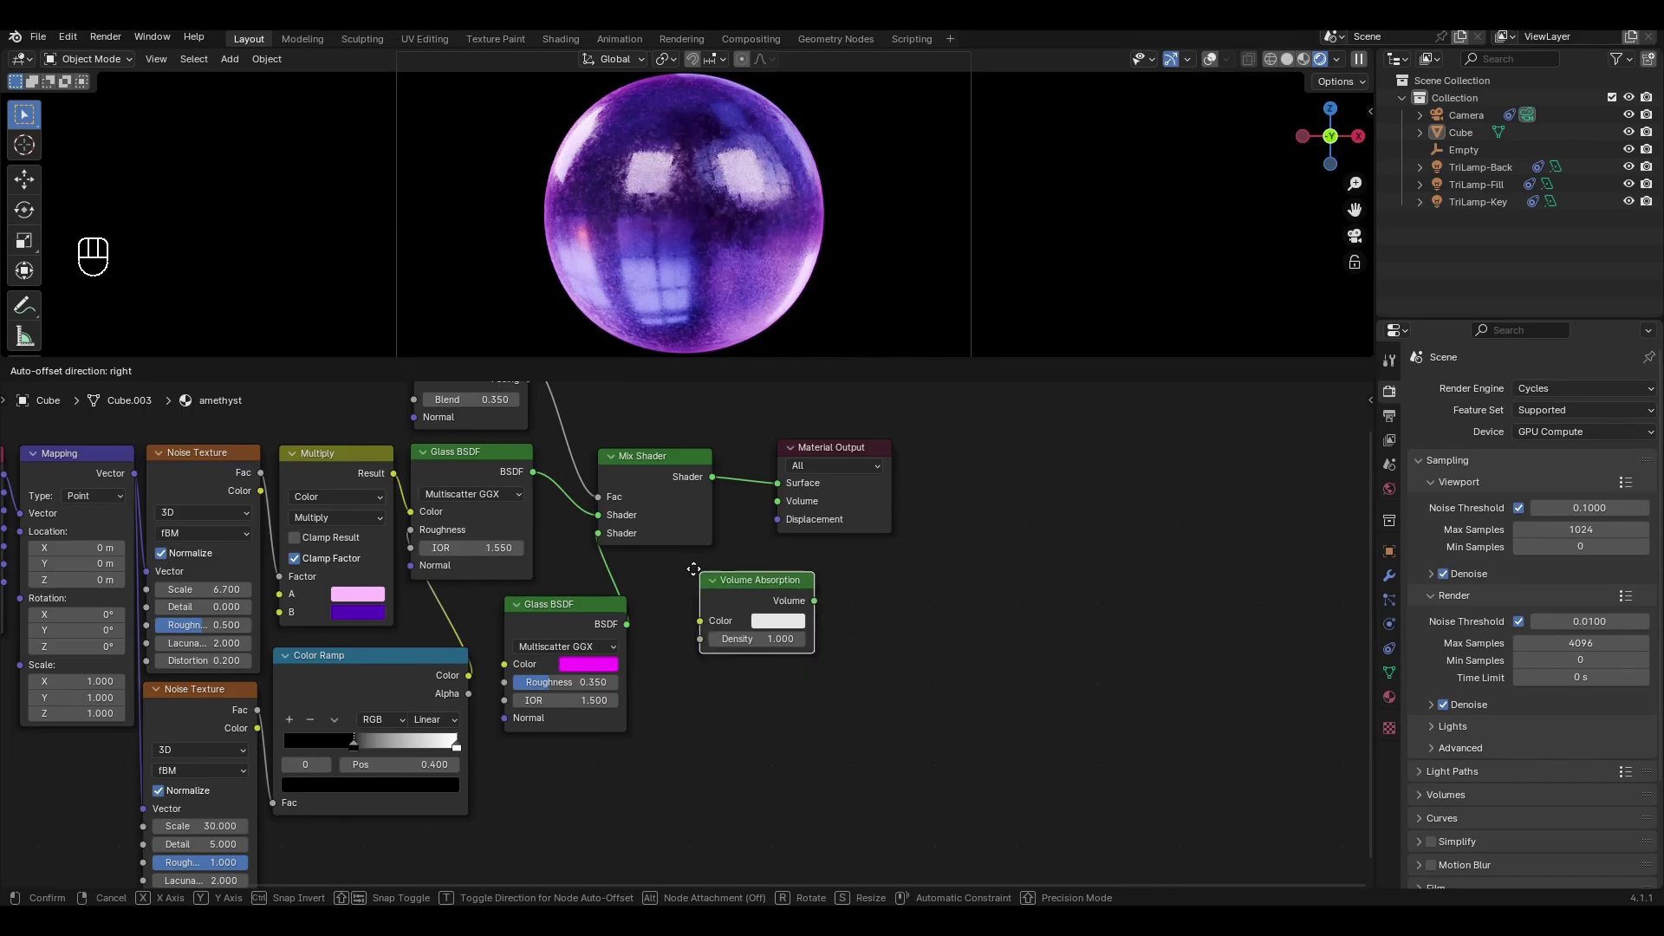
{"action": "left_click", "coordinate": [652, 561]}
{"action": "left_click_drag", "start_coordinate": [764, 587], "coordinate": [763, 505]}
{"action": "double_click", "coordinate": [715, 625]}
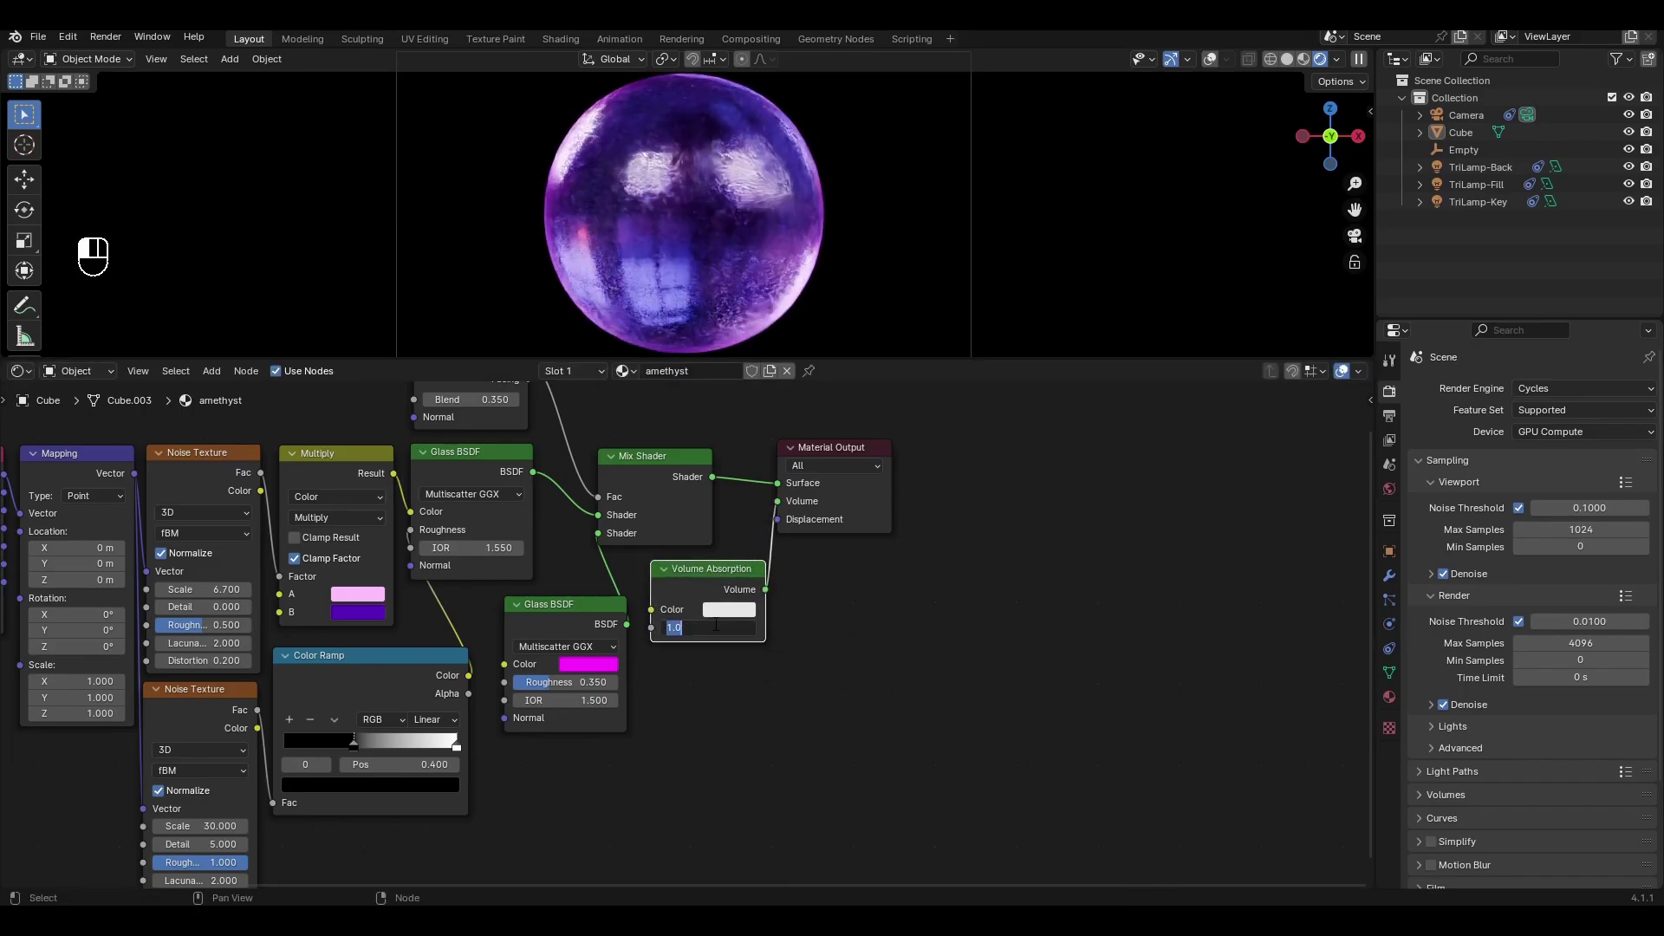
{"action": "key", "text": "Return"}
Step: Tint the absorption colour light pink and move the Material Output further right
{"action": "left_click", "coordinate": [728, 609]}
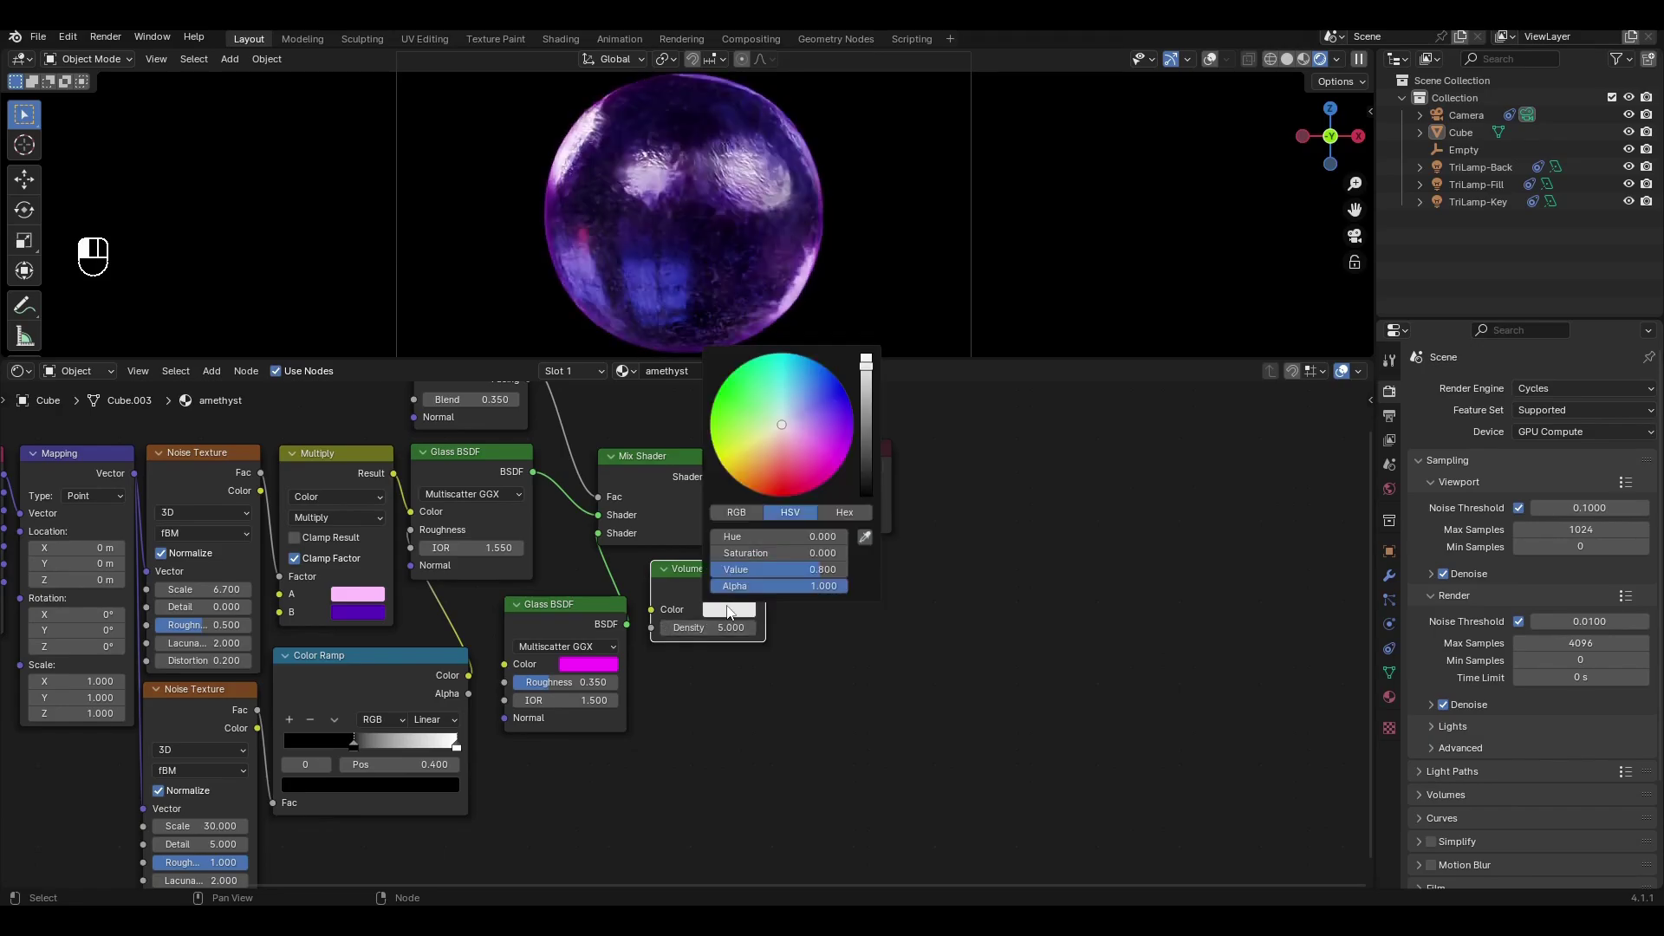
{"action": "left_click_drag", "start_coordinate": [782, 424], "coordinate": [789, 432]}
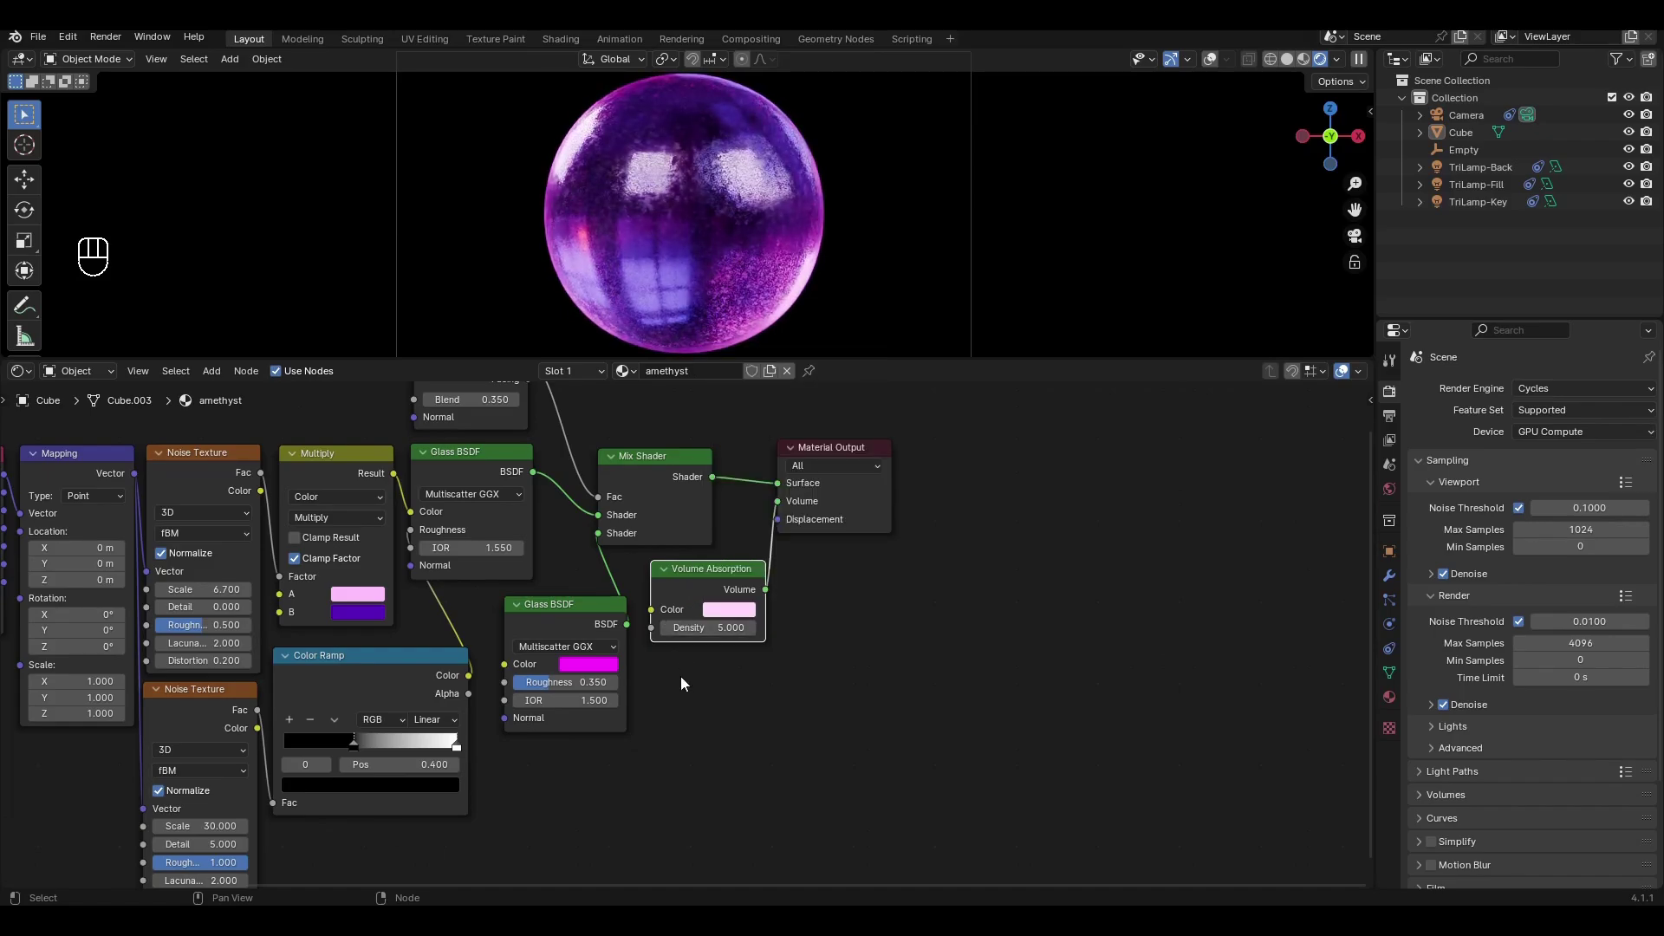
{"action": "middle_click_drag", "start_coordinate": [679, 674], "coordinate": [656, 613]}
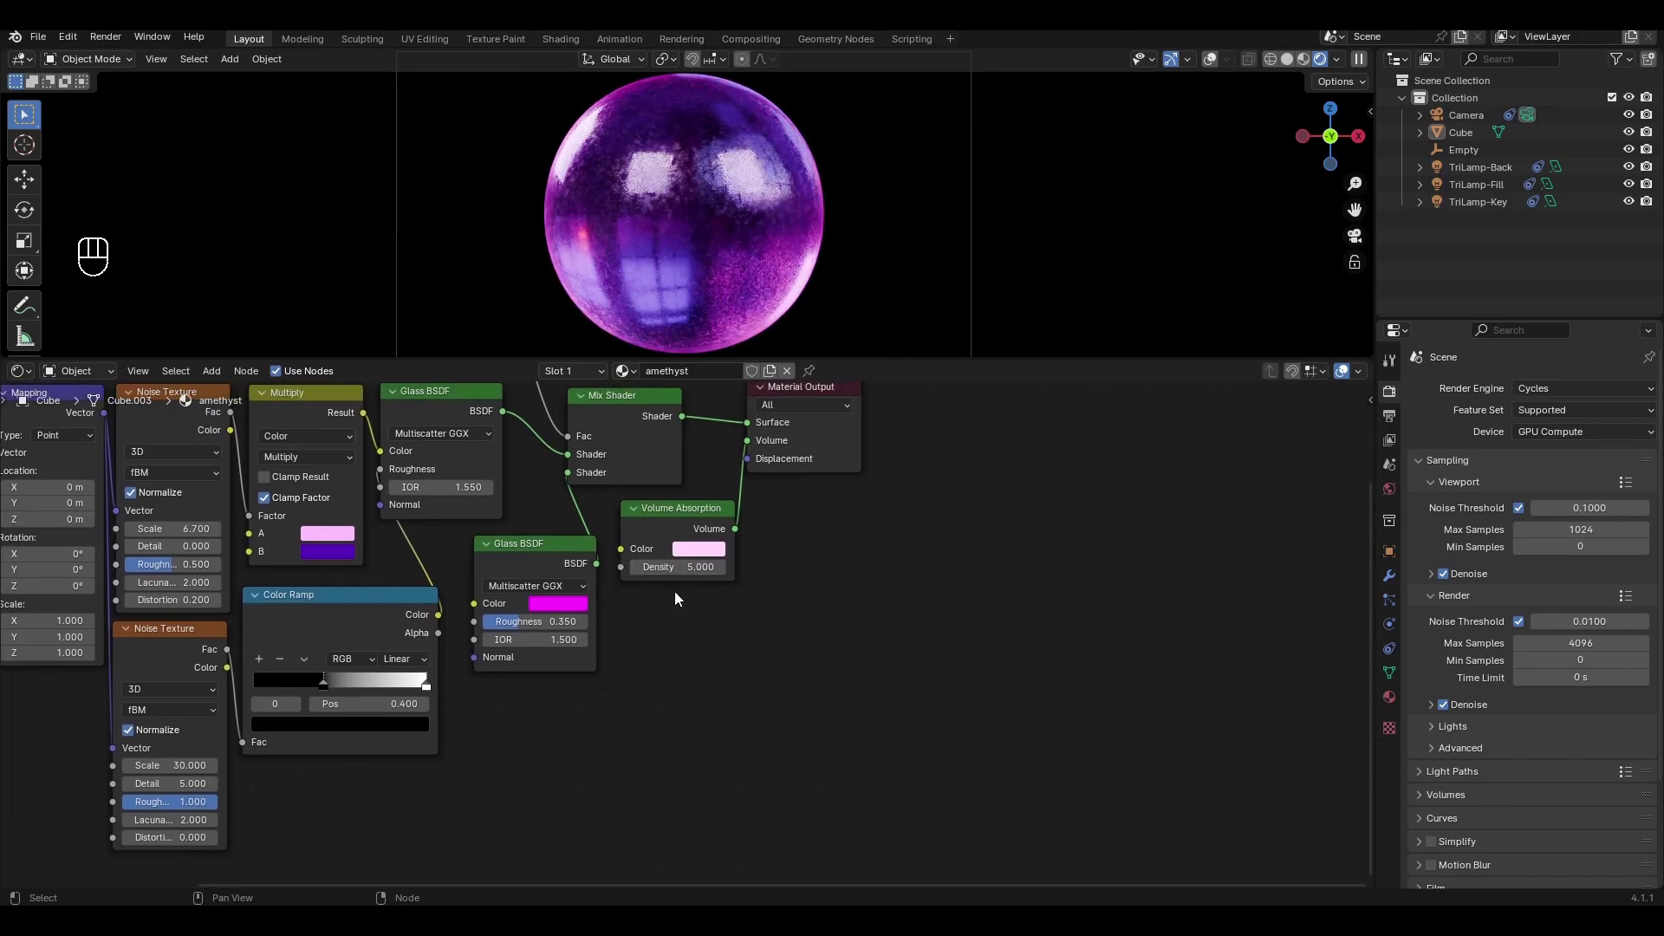
{"action": "left_click_drag", "start_coordinate": [789, 390], "coordinate": [840, 397]}
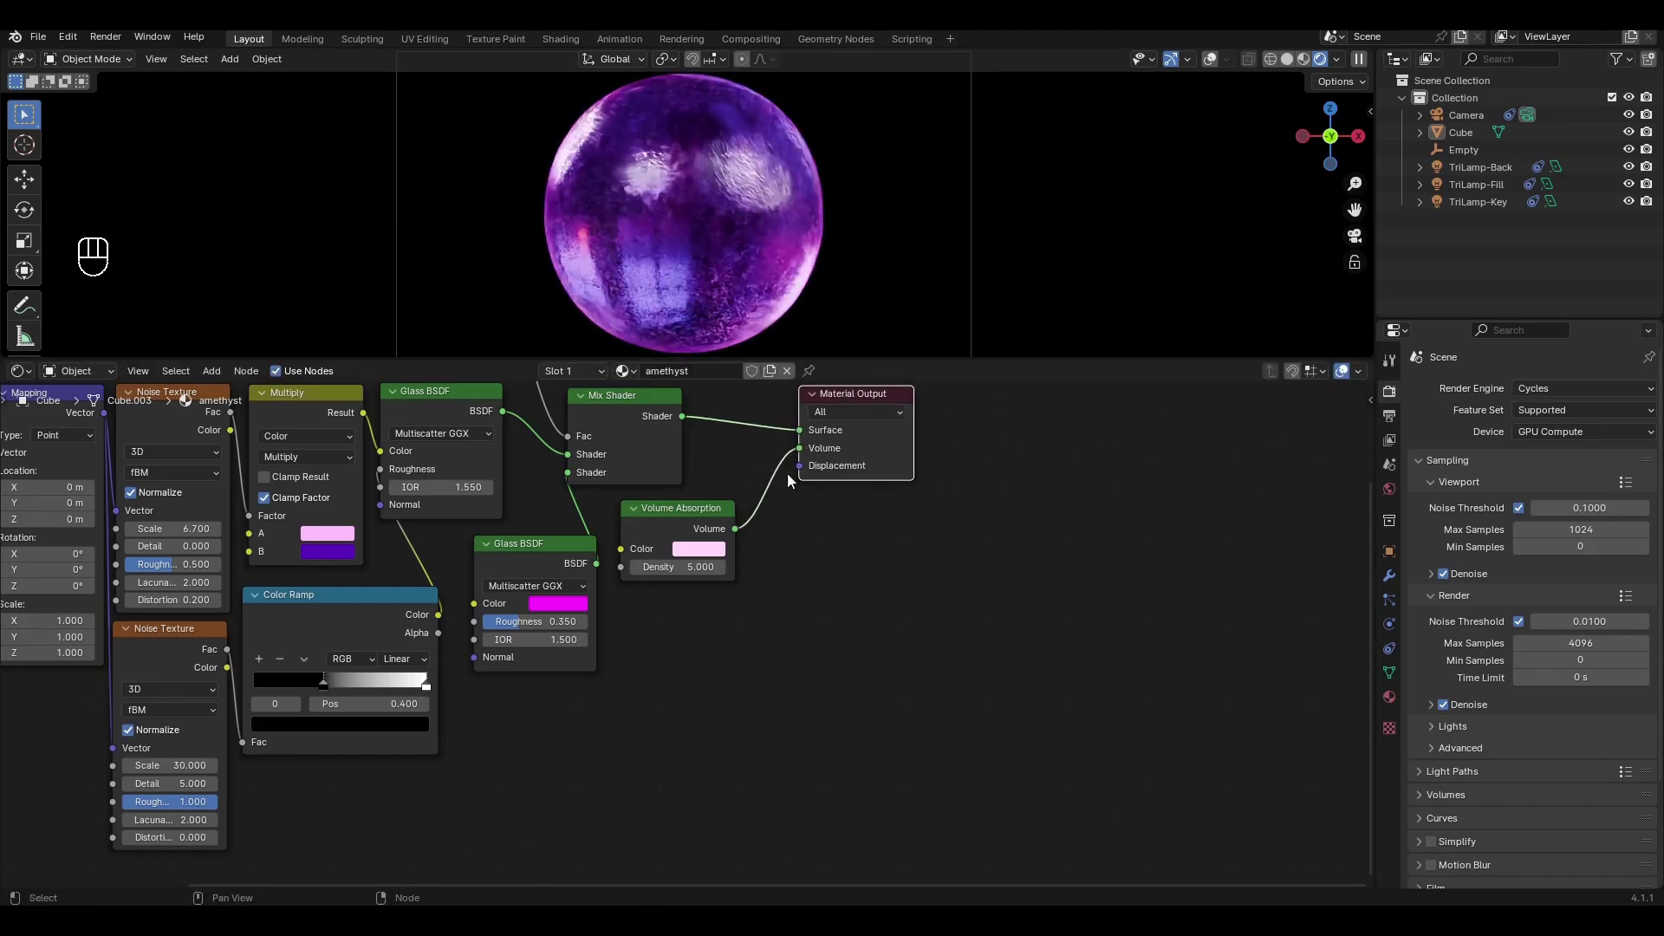
Step: Add a Displacement node feeding the Material Output Displacement input
{"action": "key", "text": "shift+a"}
{"action": "left_click", "coordinate": [689, 626]}
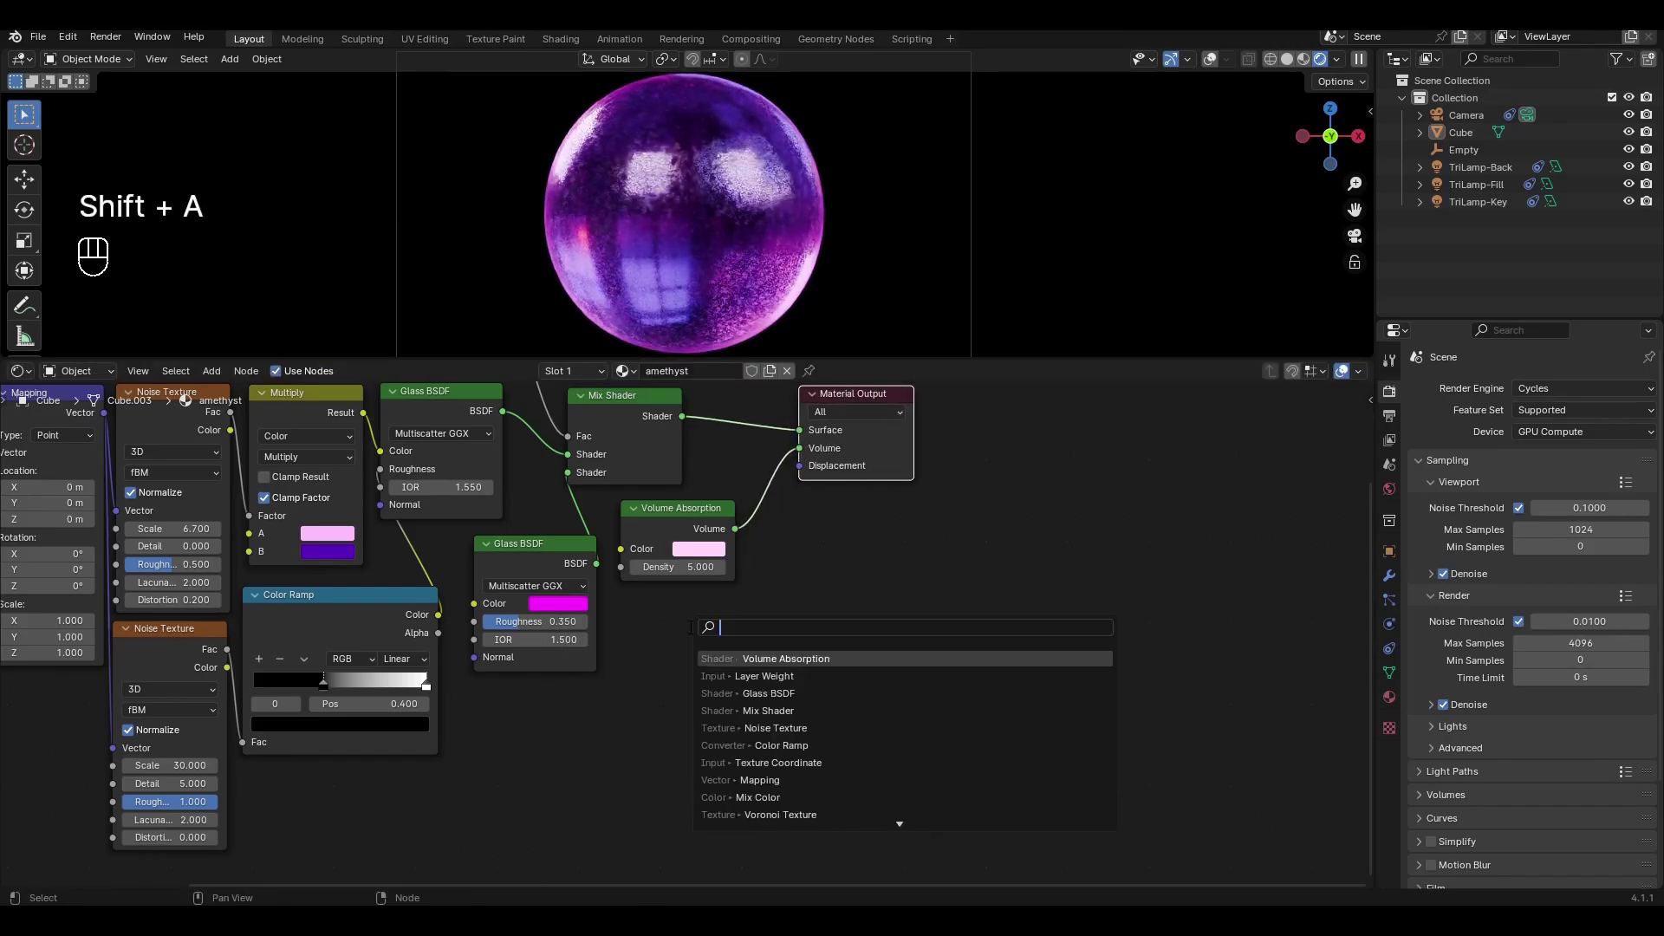
{"action": "type", "text": "di"}
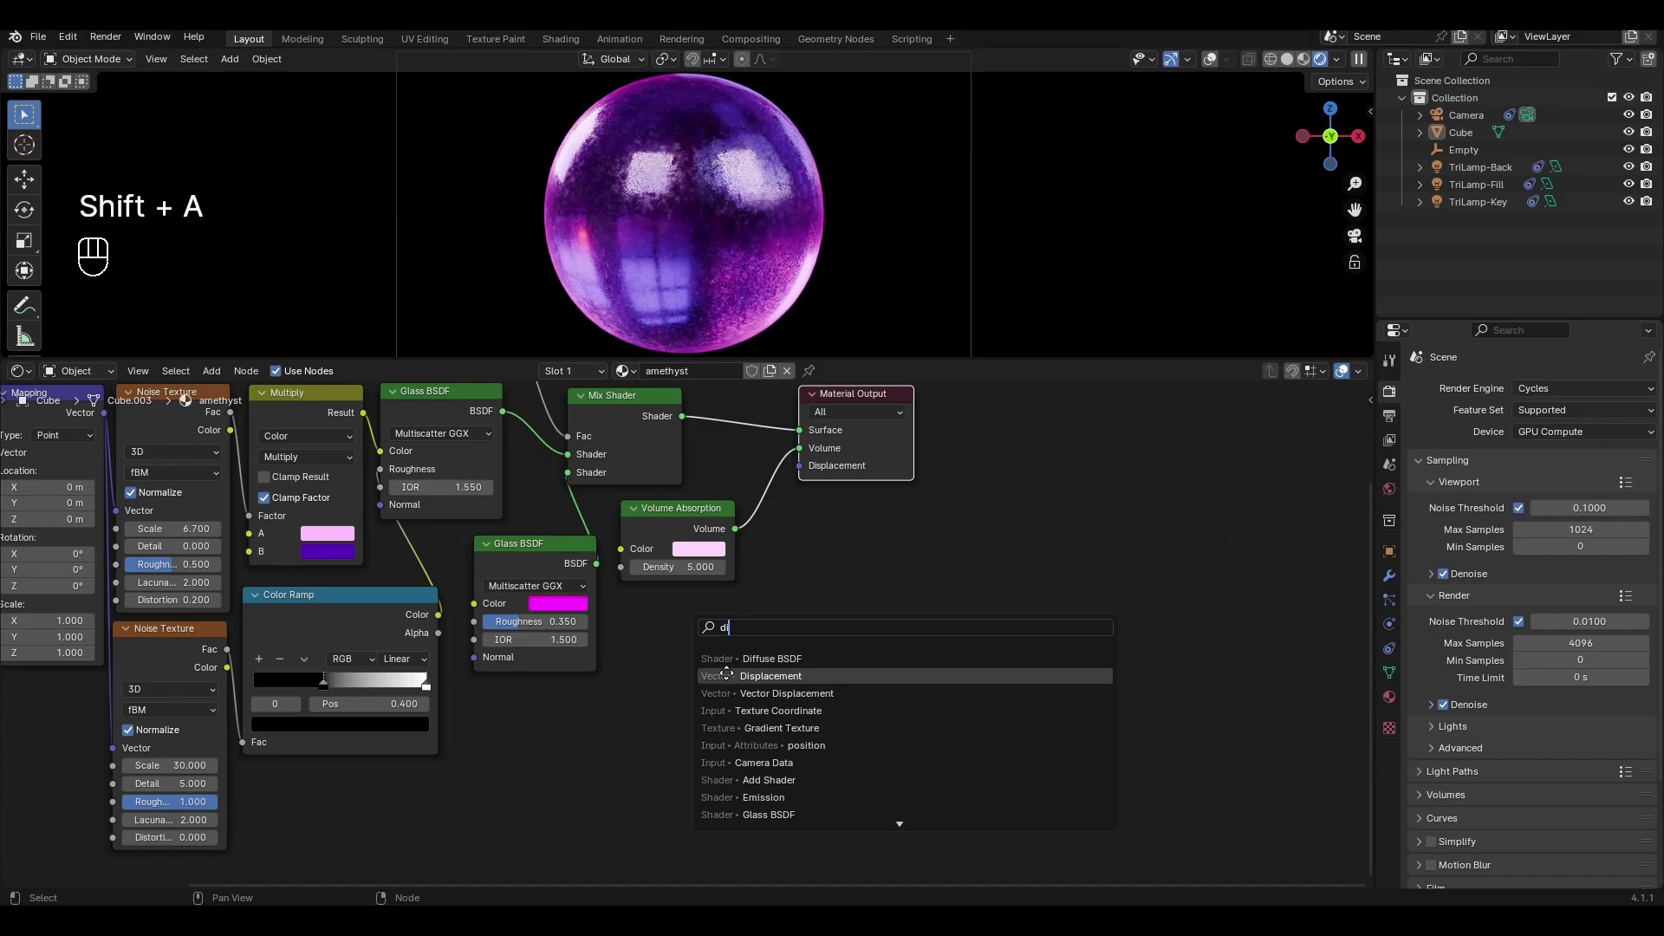
{"action": "left_click", "coordinate": [728, 676]}
{"action": "left_click", "coordinate": [736, 622]}
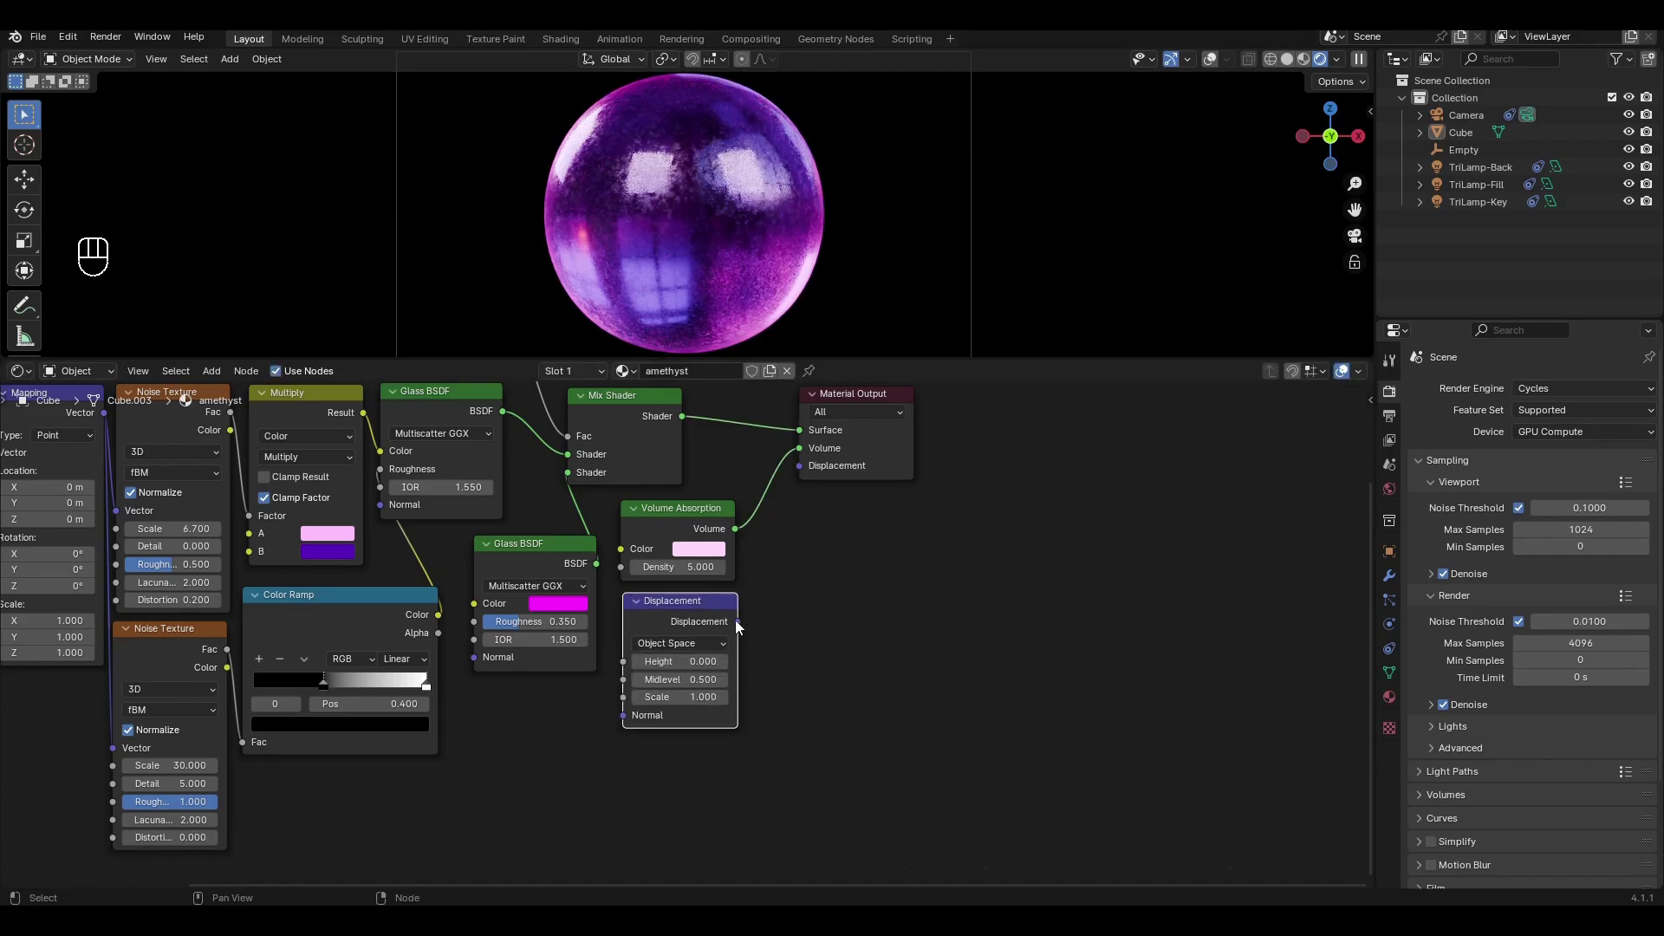
{"action": "left_click_drag", "start_coordinate": [737, 621], "coordinate": [793, 473]}
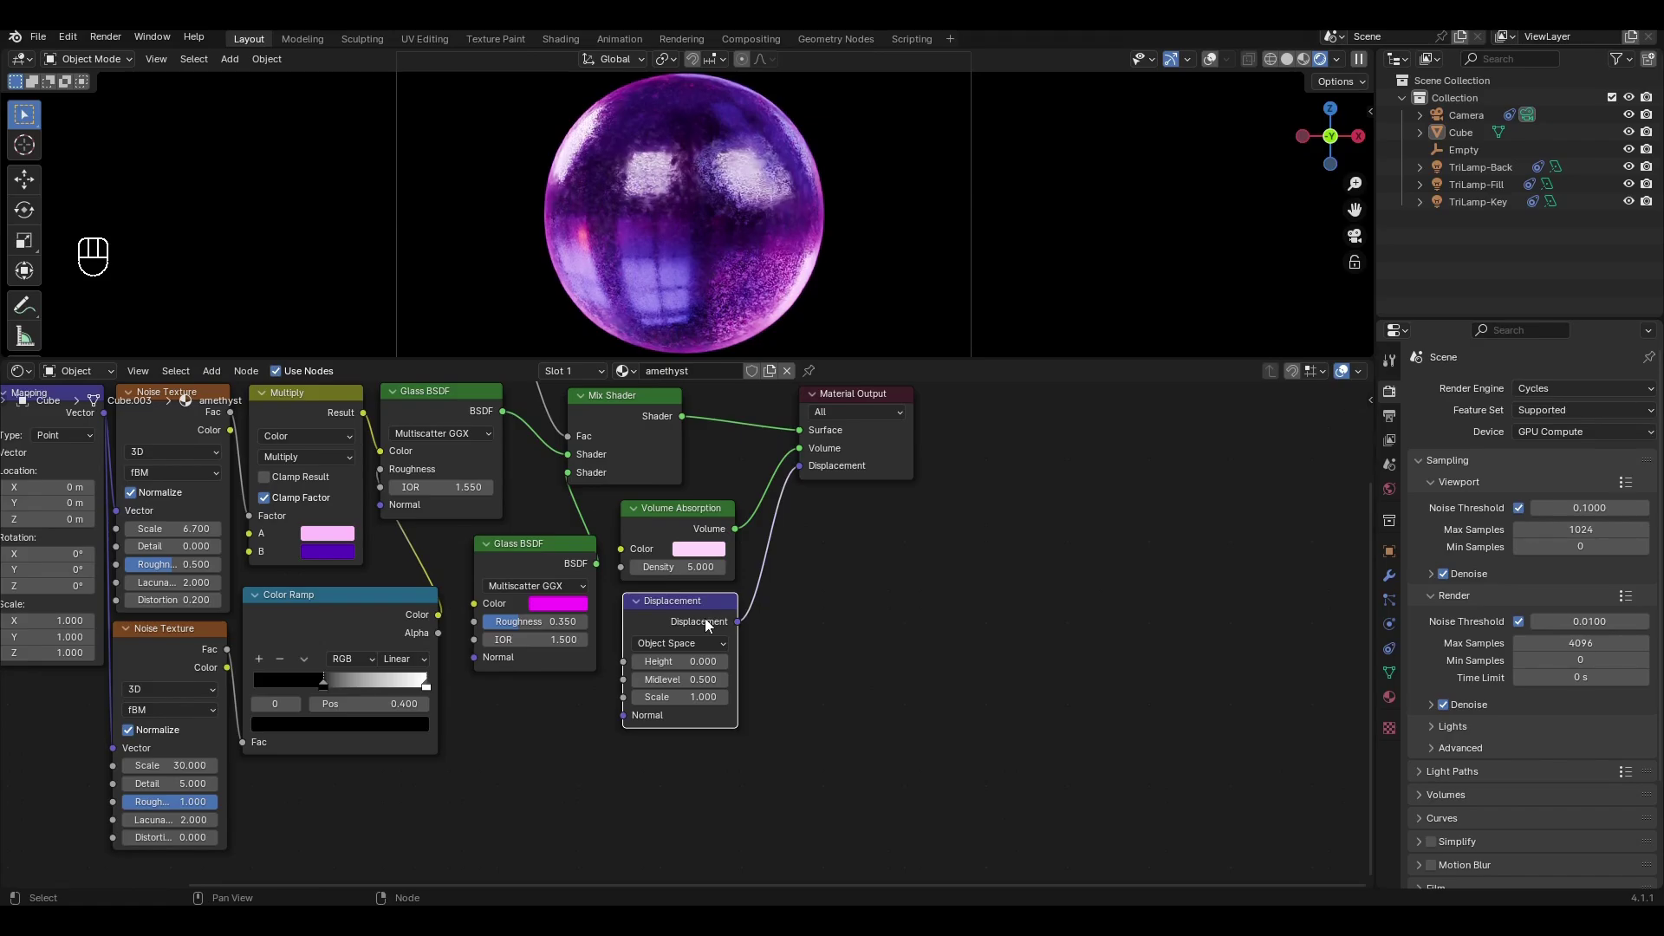
Step: Set the material's displacement method to Displacement and the Cycles feature set to Experimental
{"action": "key", "text": "n"}
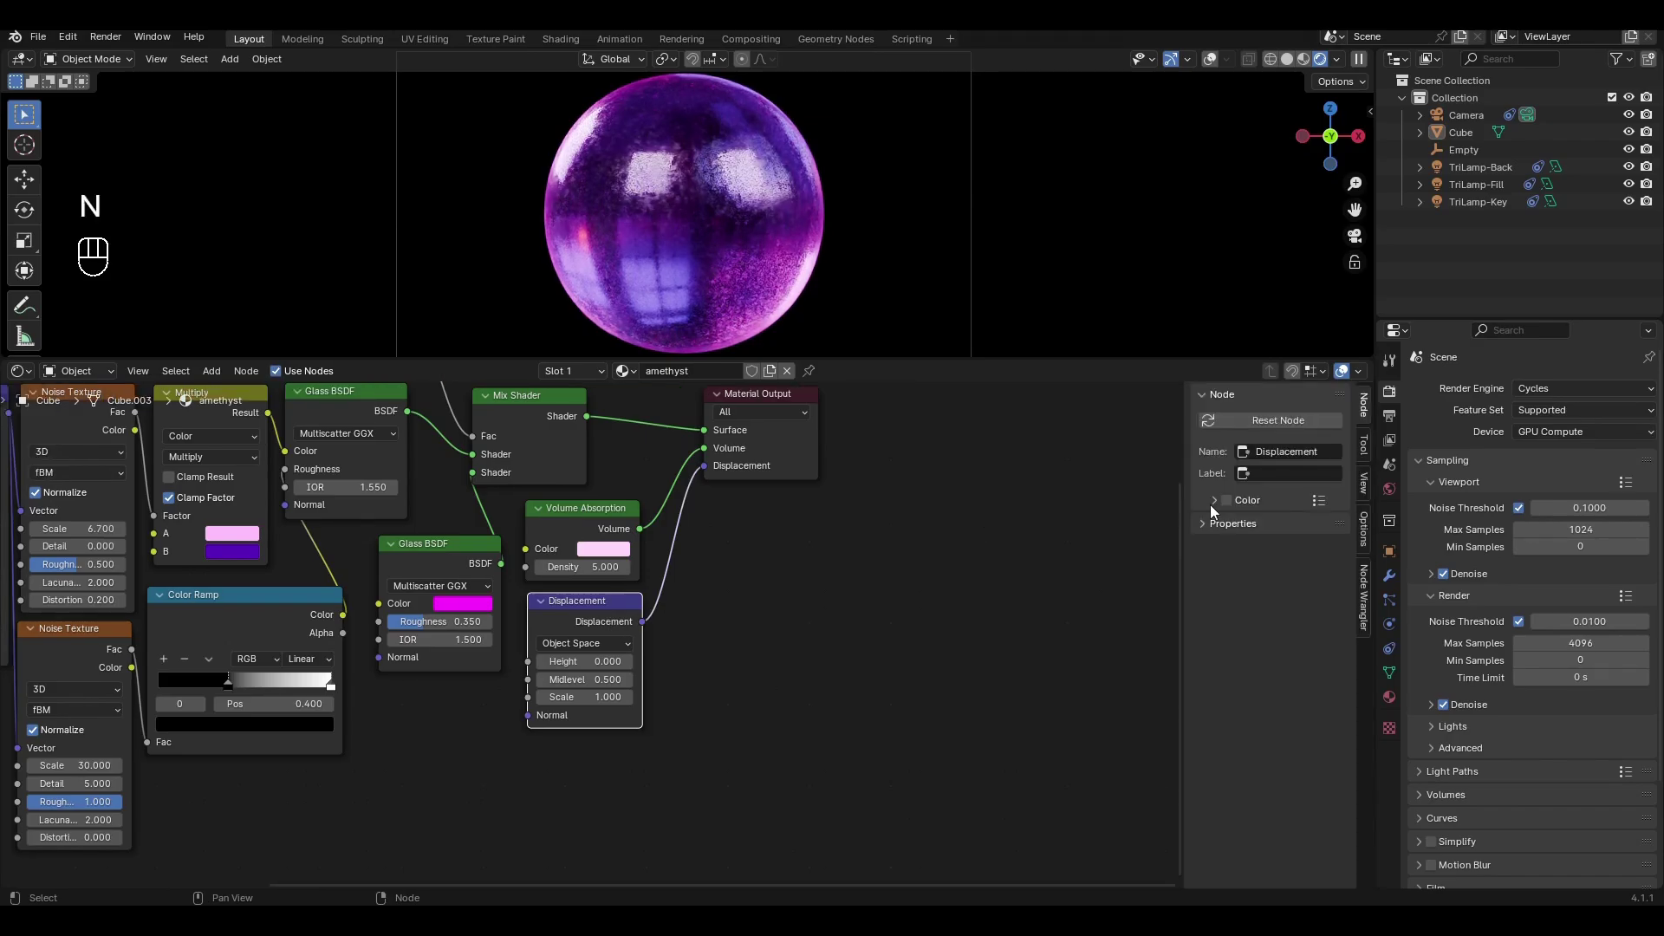
{"action": "left_click", "coordinate": [1362, 530]}
{"action": "left_click", "coordinate": [1240, 396]}
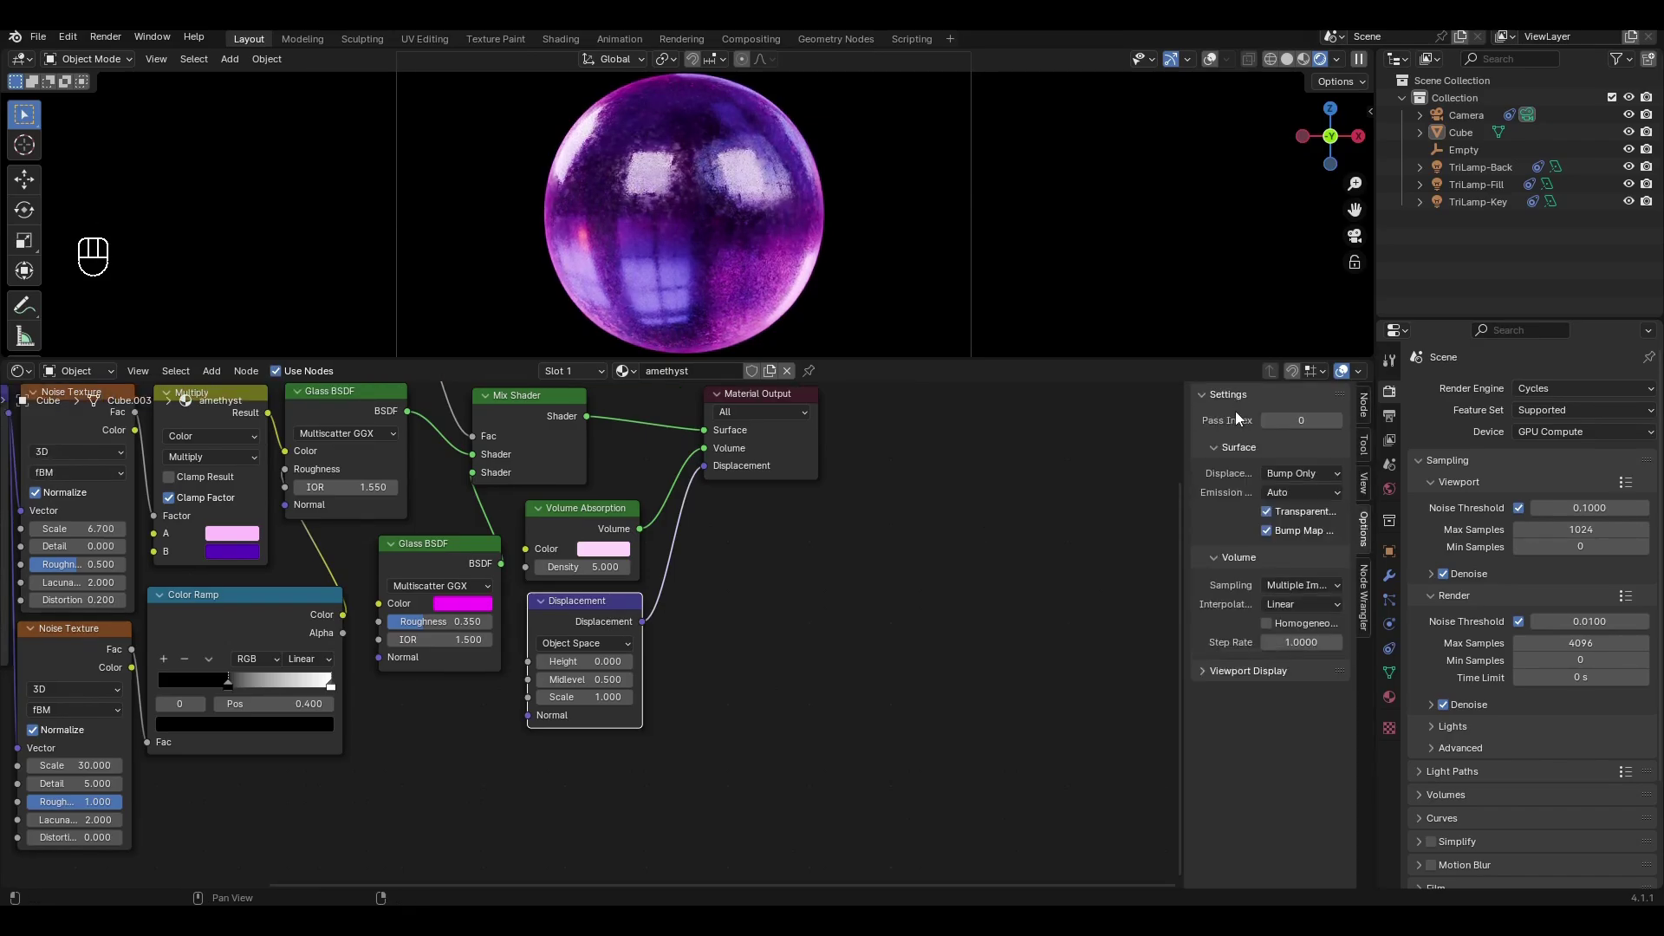
{"action": "left_click", "coordinate": [1278, 477]}
{"action": "left_click", "coordinate": [1291, 532]}
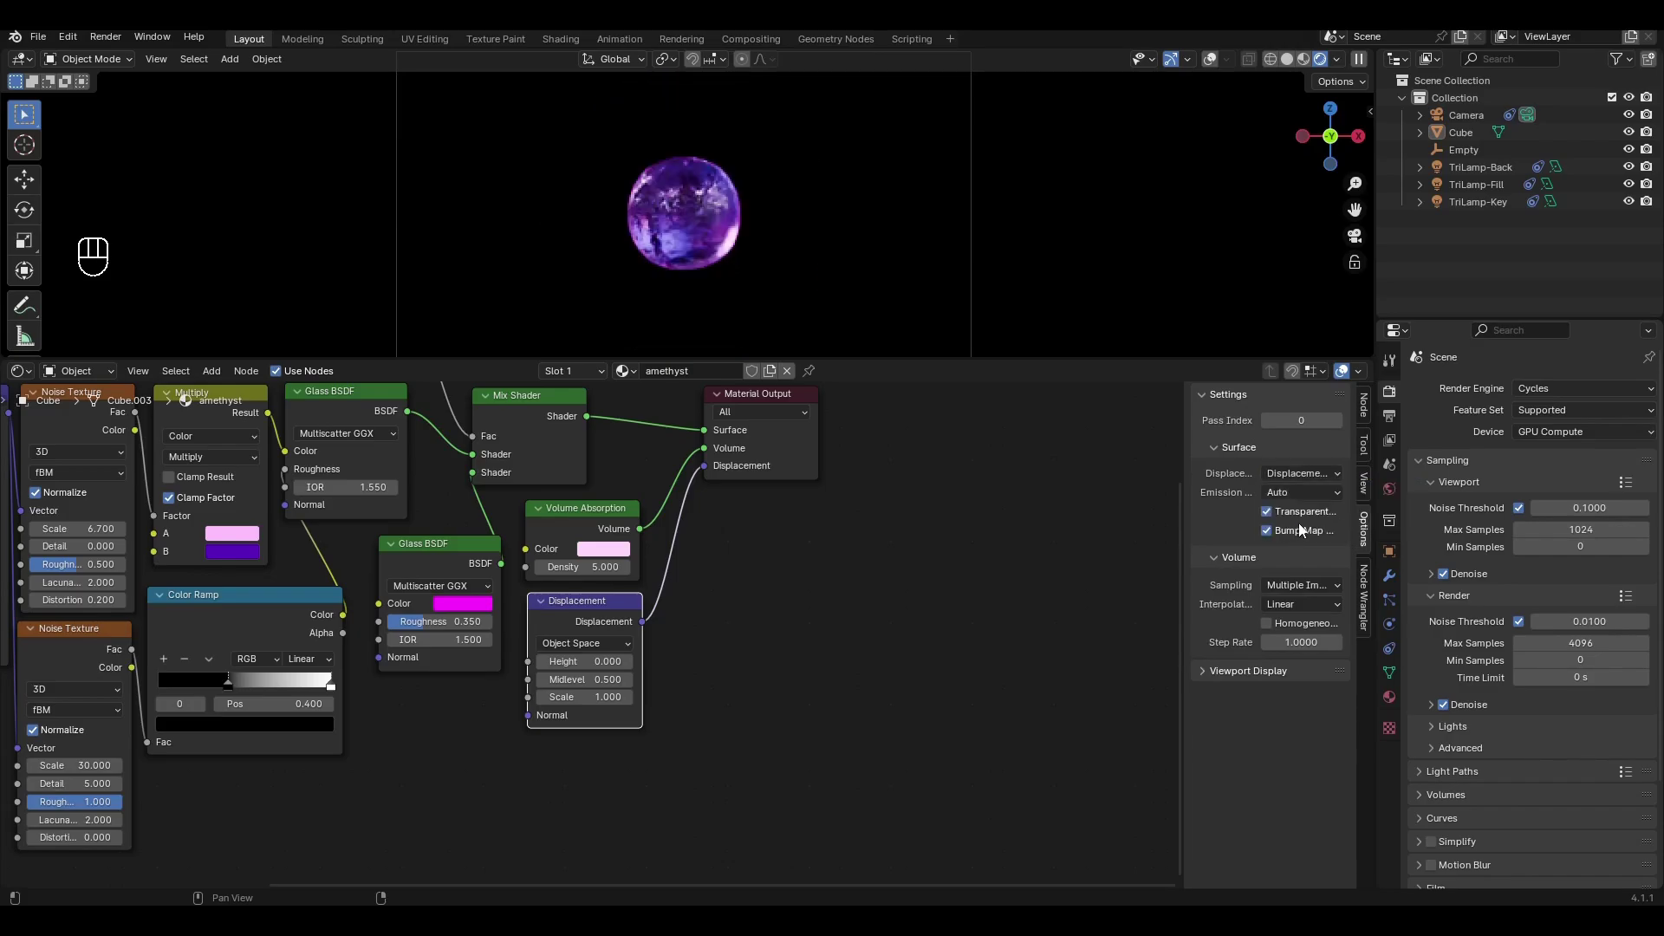
{"action": "left_click", "coordinate": [1531, 411]}
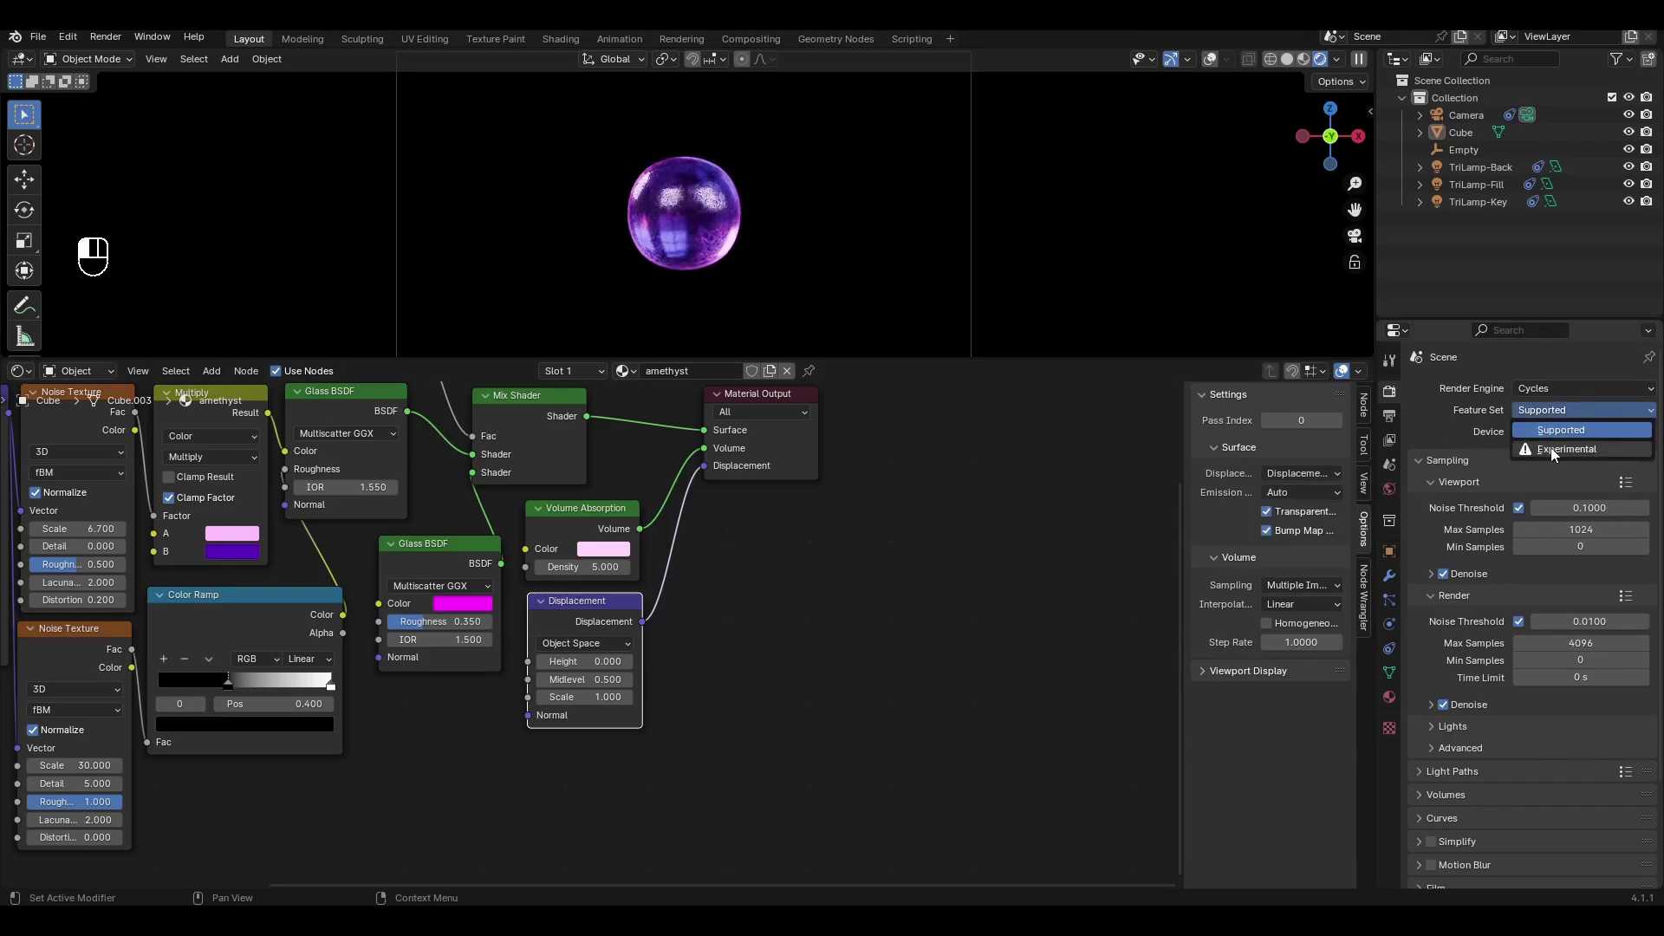
{"action": "left_click", "coordinate": [1551, 447]}
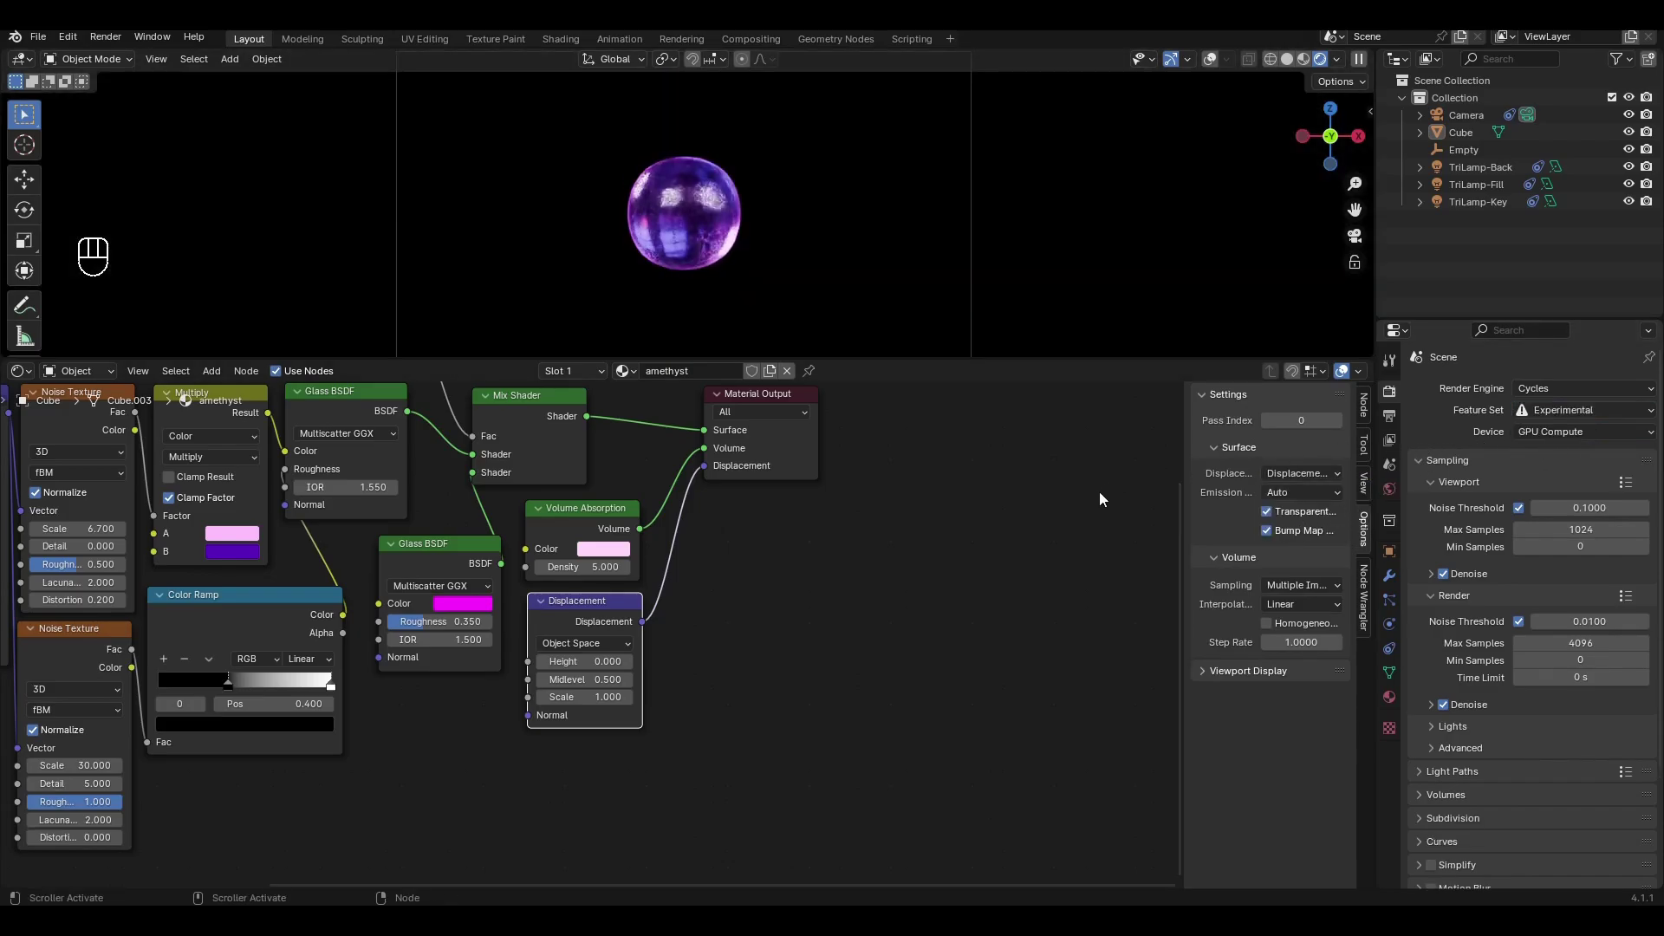
{"action": "key", "text": "n"}
{"action": "middle_click_drag", "start_coordinate": [589, 671], "coordinate": [745, 516]}
Step: Add a Voronoi Texture, linking its Distance to Displacement Height and Mapping Vector to its Vector
{"action": "key", "text": "shift+a"}
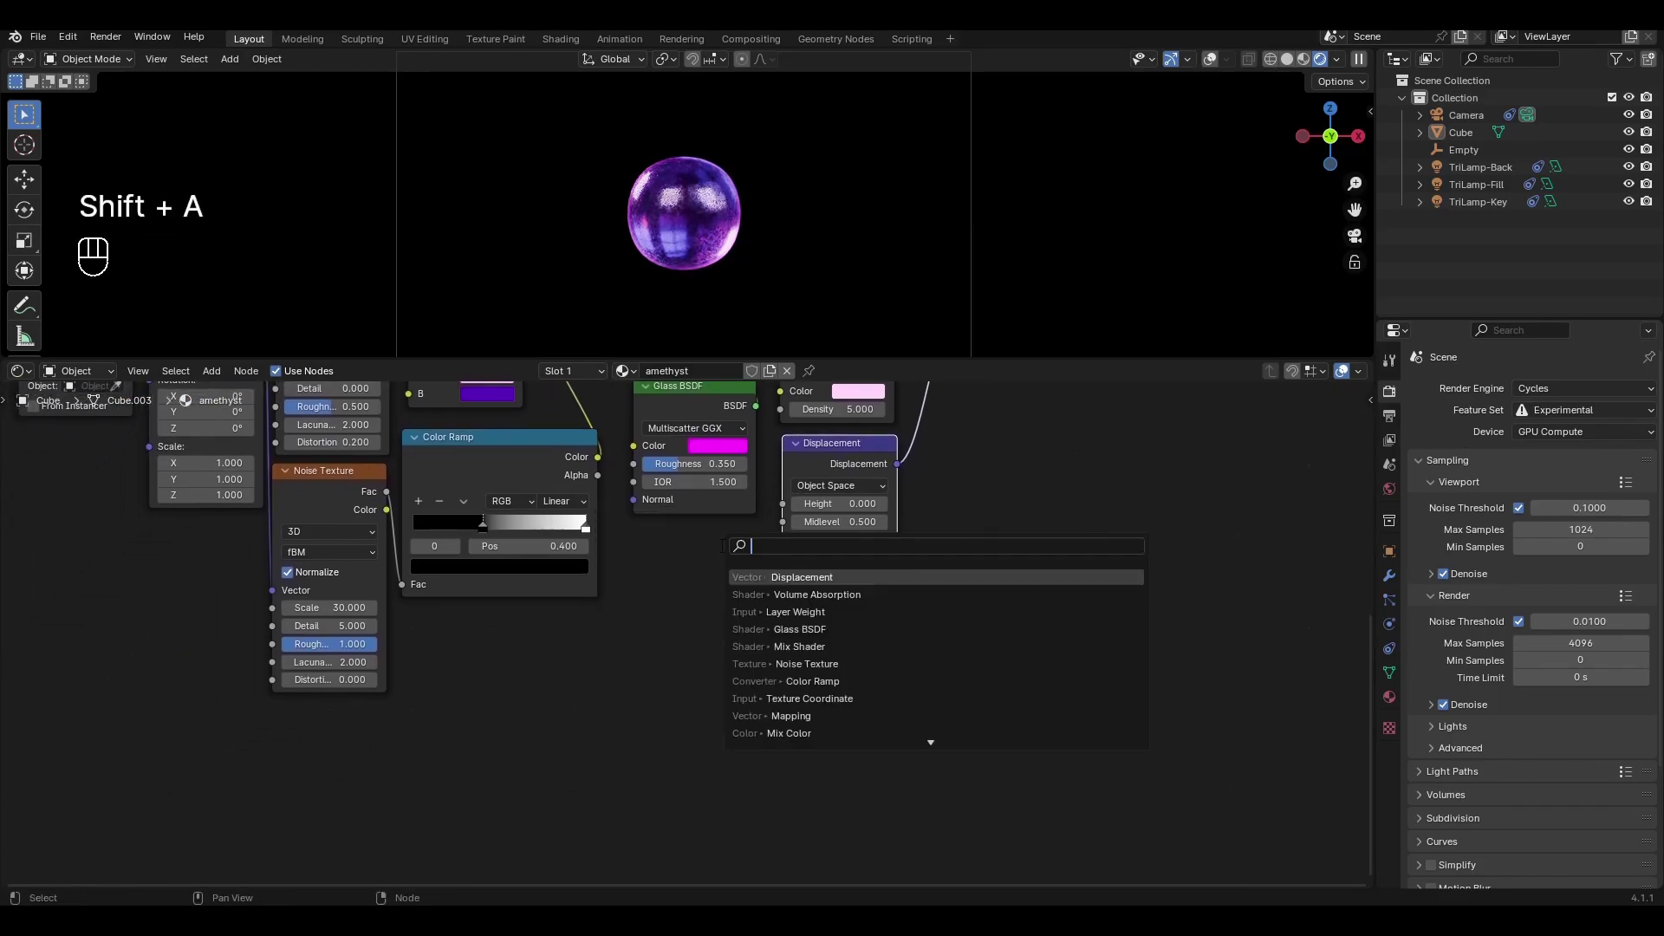
{"action": "type", "text": "vo"}
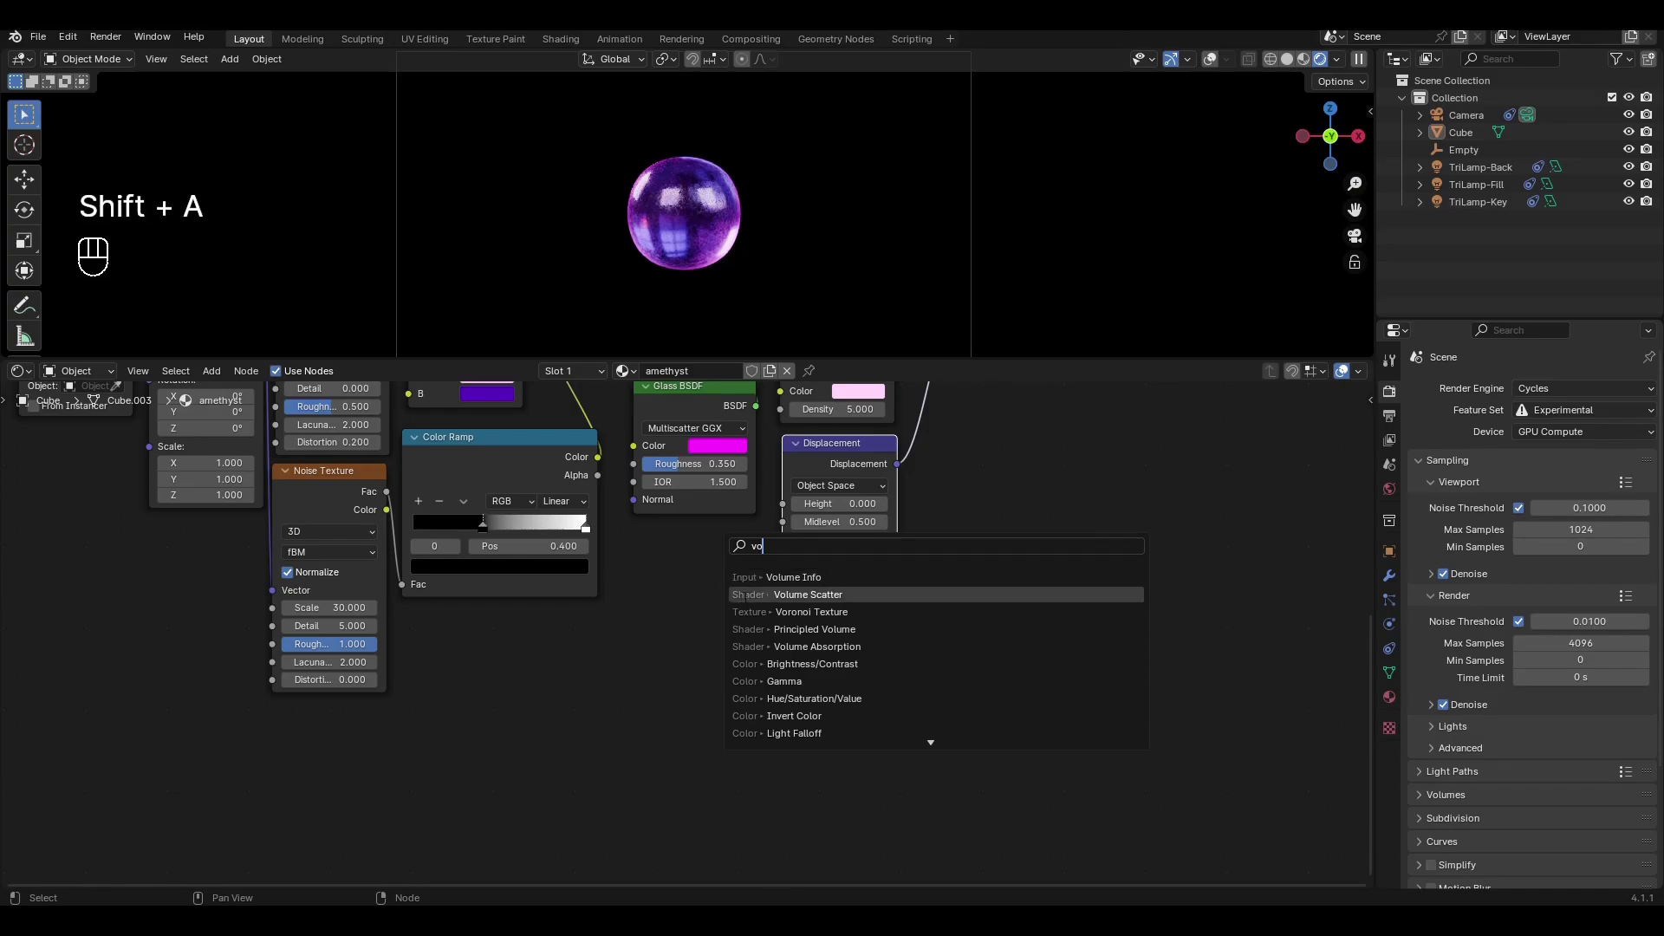
{"action": "left_click", "coordinate": [746, 611]}
{"action": "left_click", "coordinate": [642, 530]}
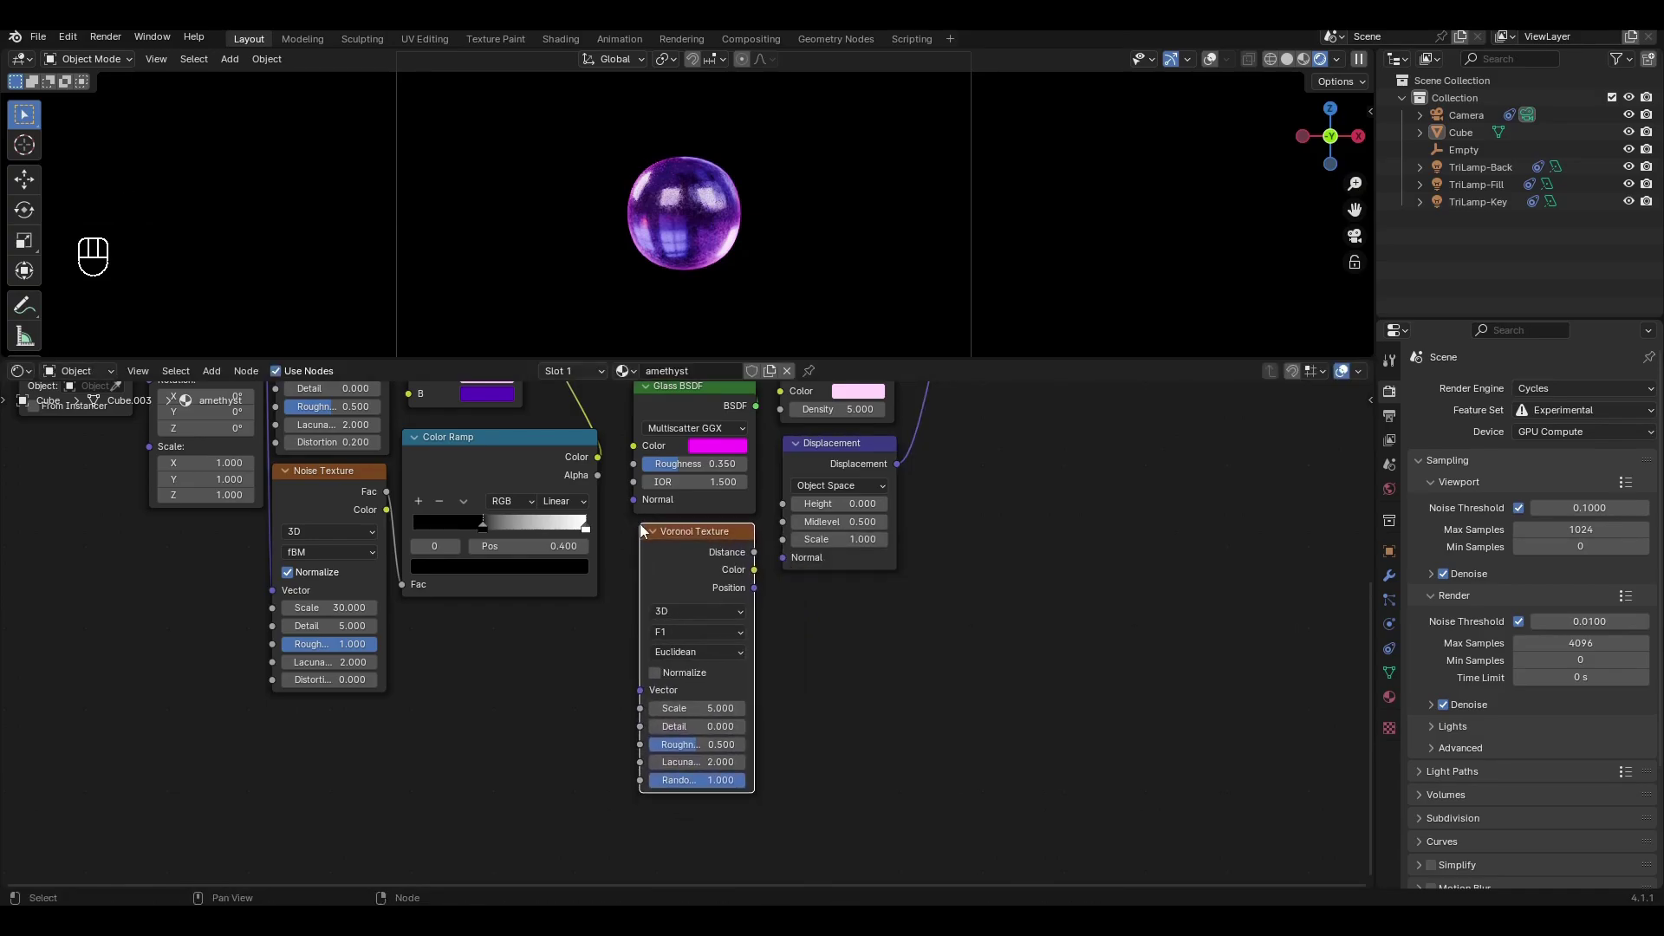
{"action": "left_click_drag", "start_coordinate": [755, 552], "coordinate": [770, 514]}
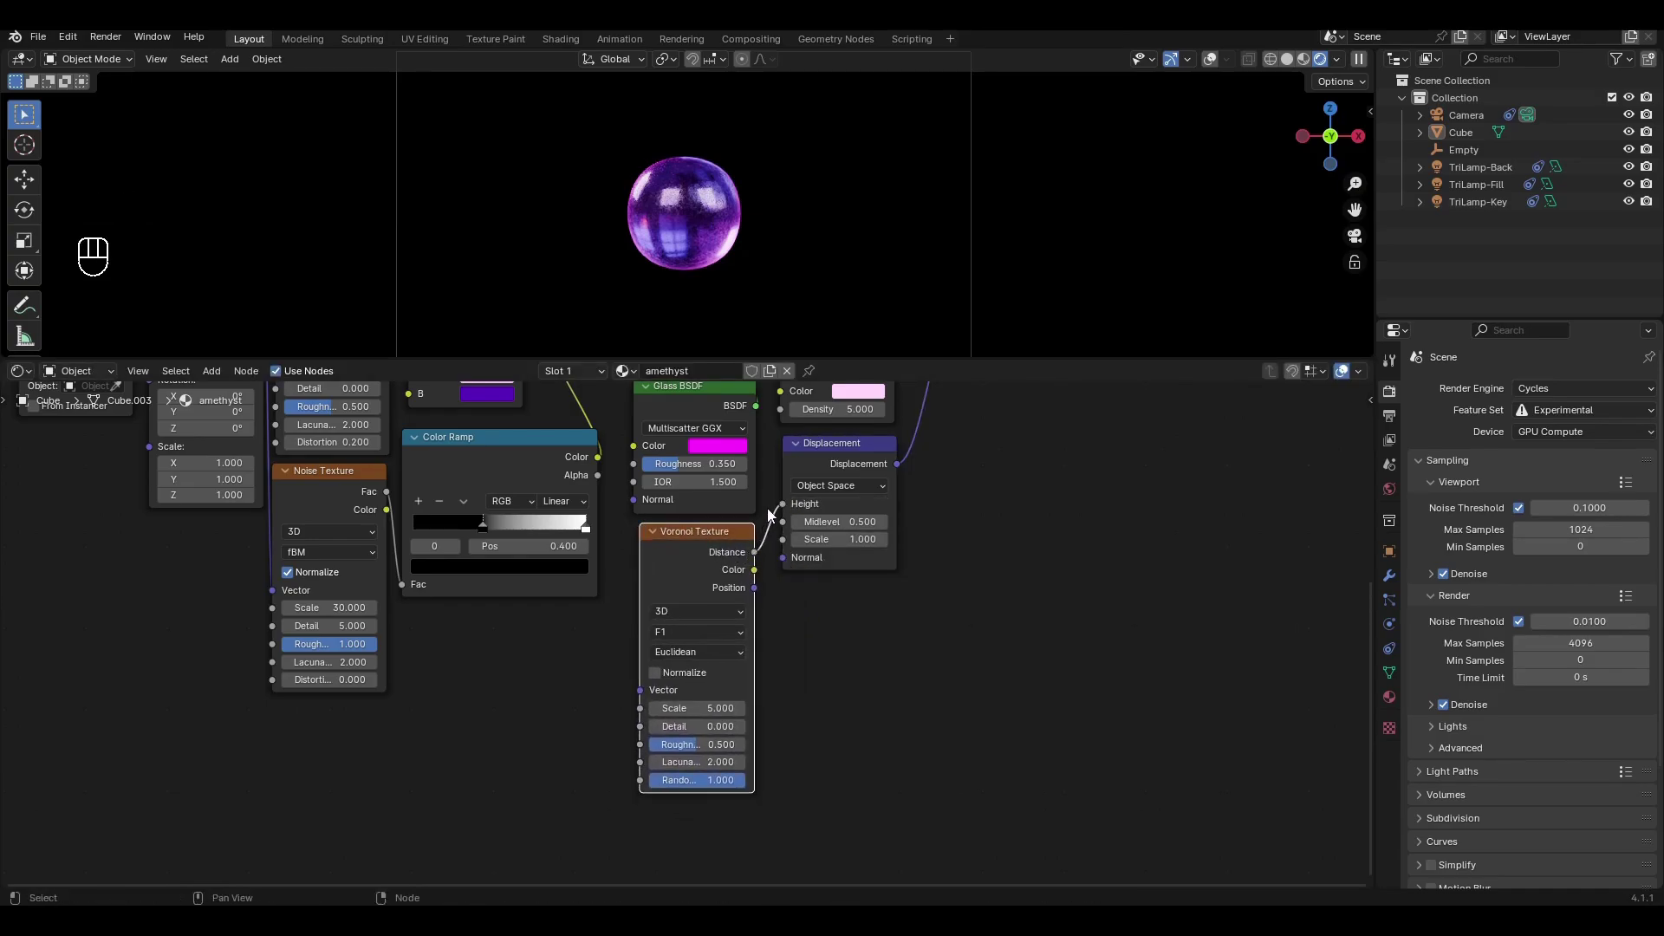
{"action": "scroll", "coordinate": [681, 549], "scroll_direction": "down", "scroll_amount": 3}
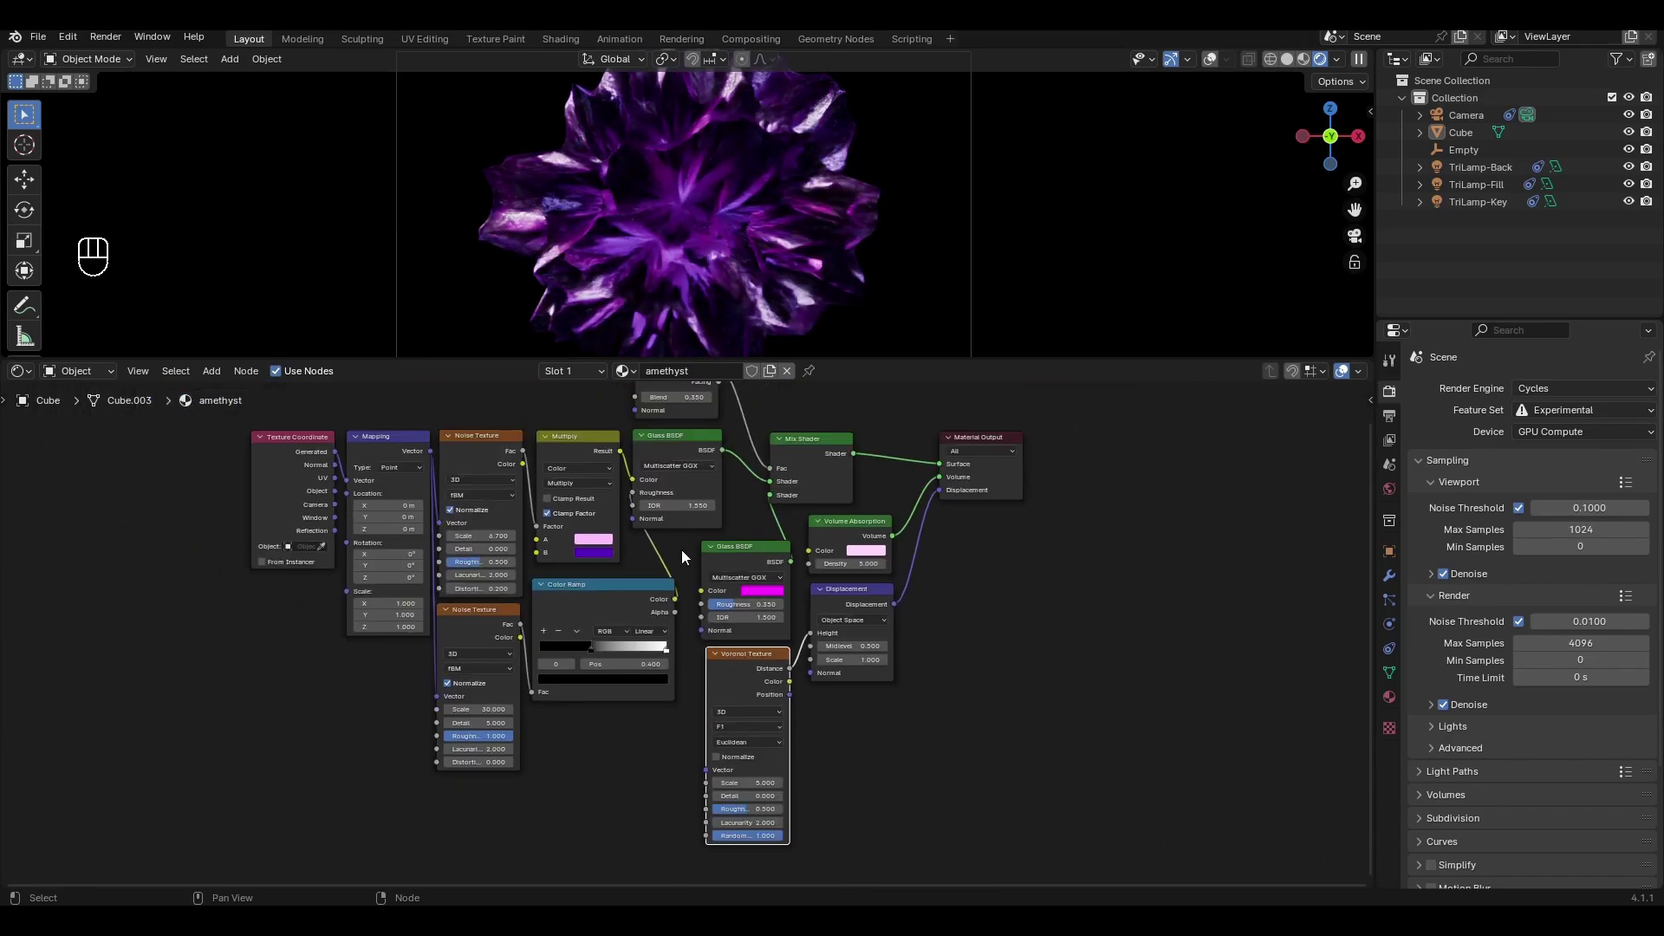
{"action": "left_click_drag", "start_coordinate": [430, 451], "coordinate": [702, 769]}
Step: Lower the Displacement node's Scale step by step to 0.300
{"action": "middle_click_drag", "start_coordinate": [783, 768], "coordinate": [654, 631], "text": "ctrl"}
{"action": "scroll", "coordinate": [662, 601], "scroll_direction": "up", "scroll_amount": 3}
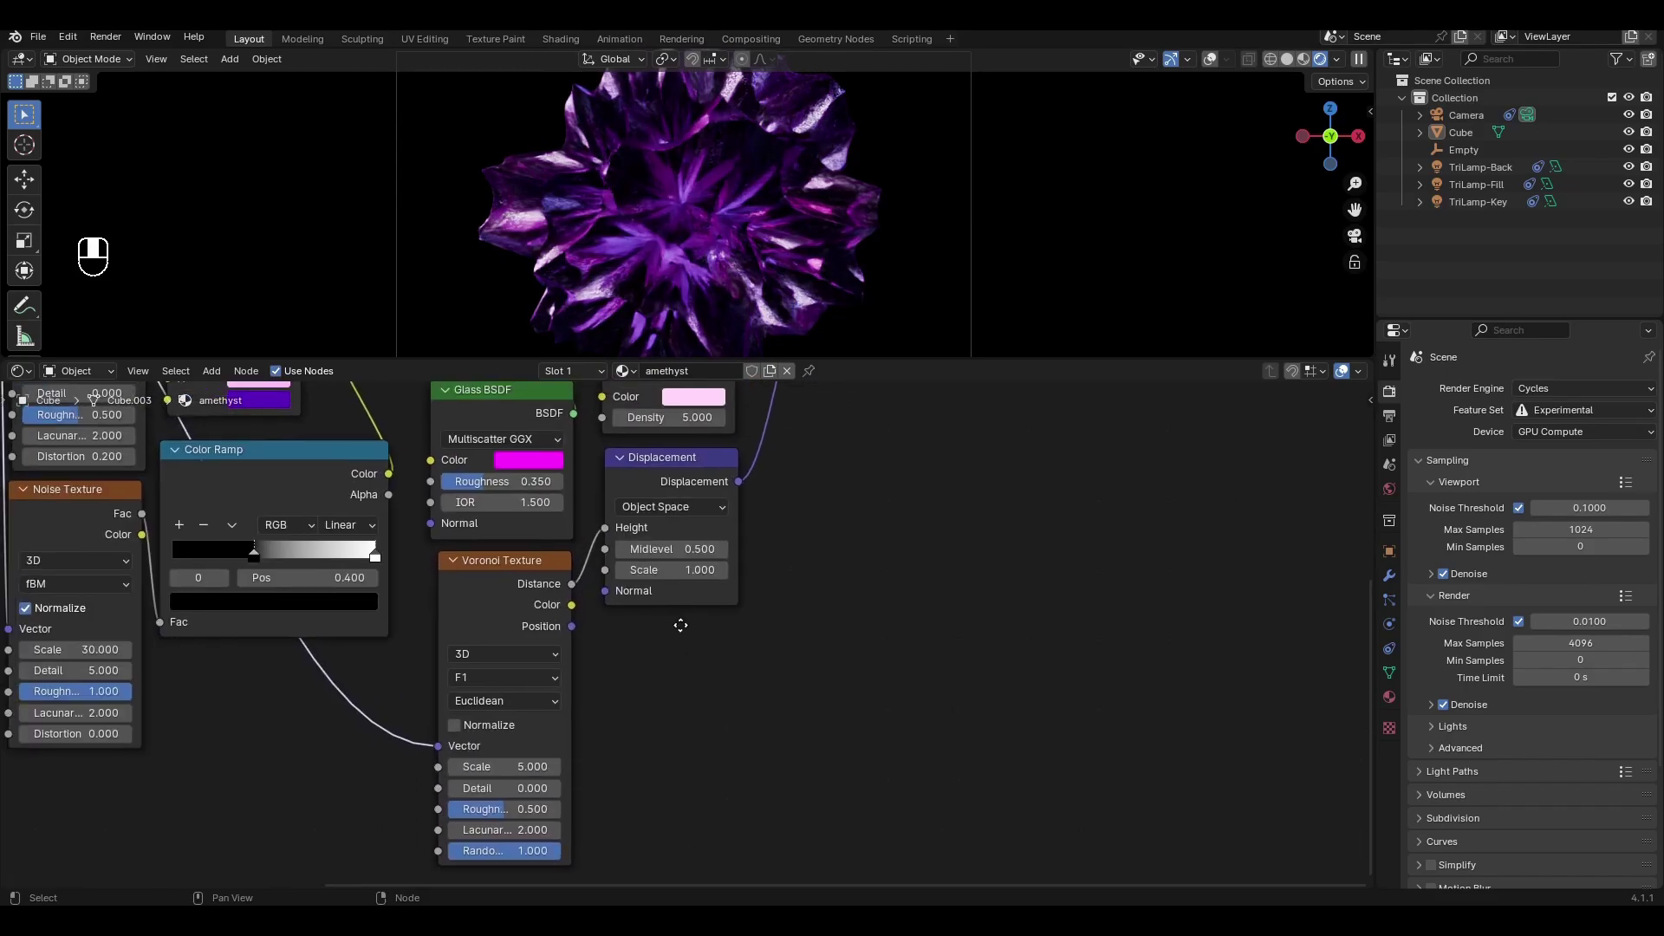
{"action": "left_click", "coordinate": [631, 574]}
{"action": "left_click", "coordinate": [631, 574]}
{"action": "left_click", "coordinate": [631, 574]}
{"action": "left_click", "coordinate": [631, 573]}
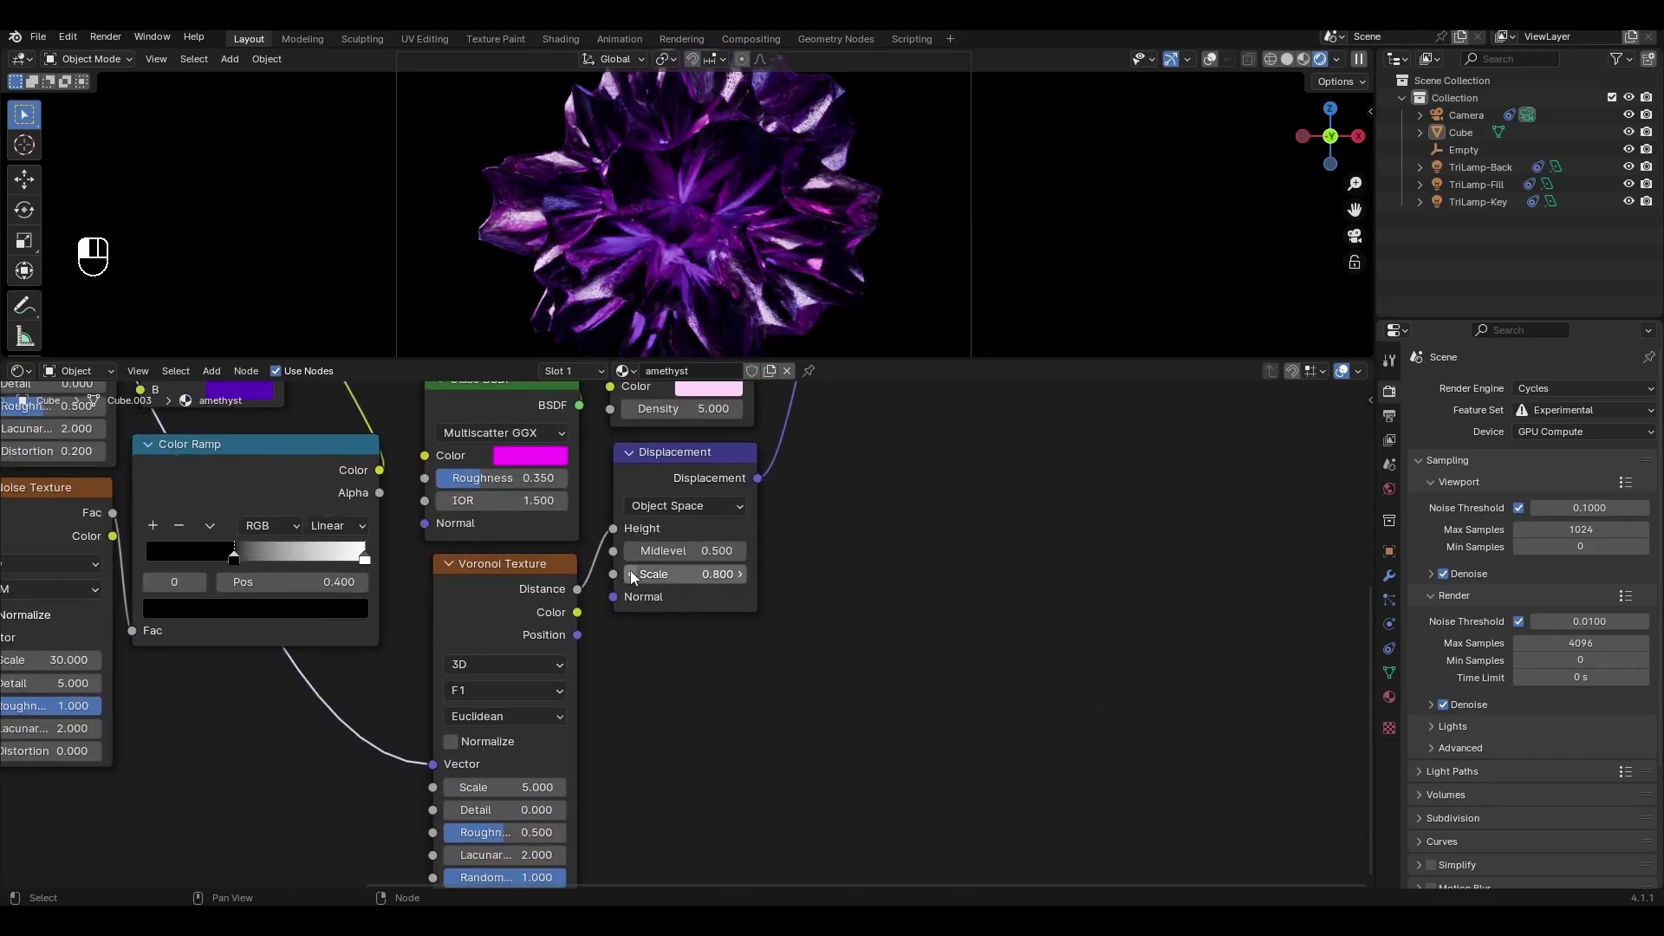
{"action": "left_click", "coordinate": [630, 573]}
{"action": "left_click", "coordinate": [629, 573]}
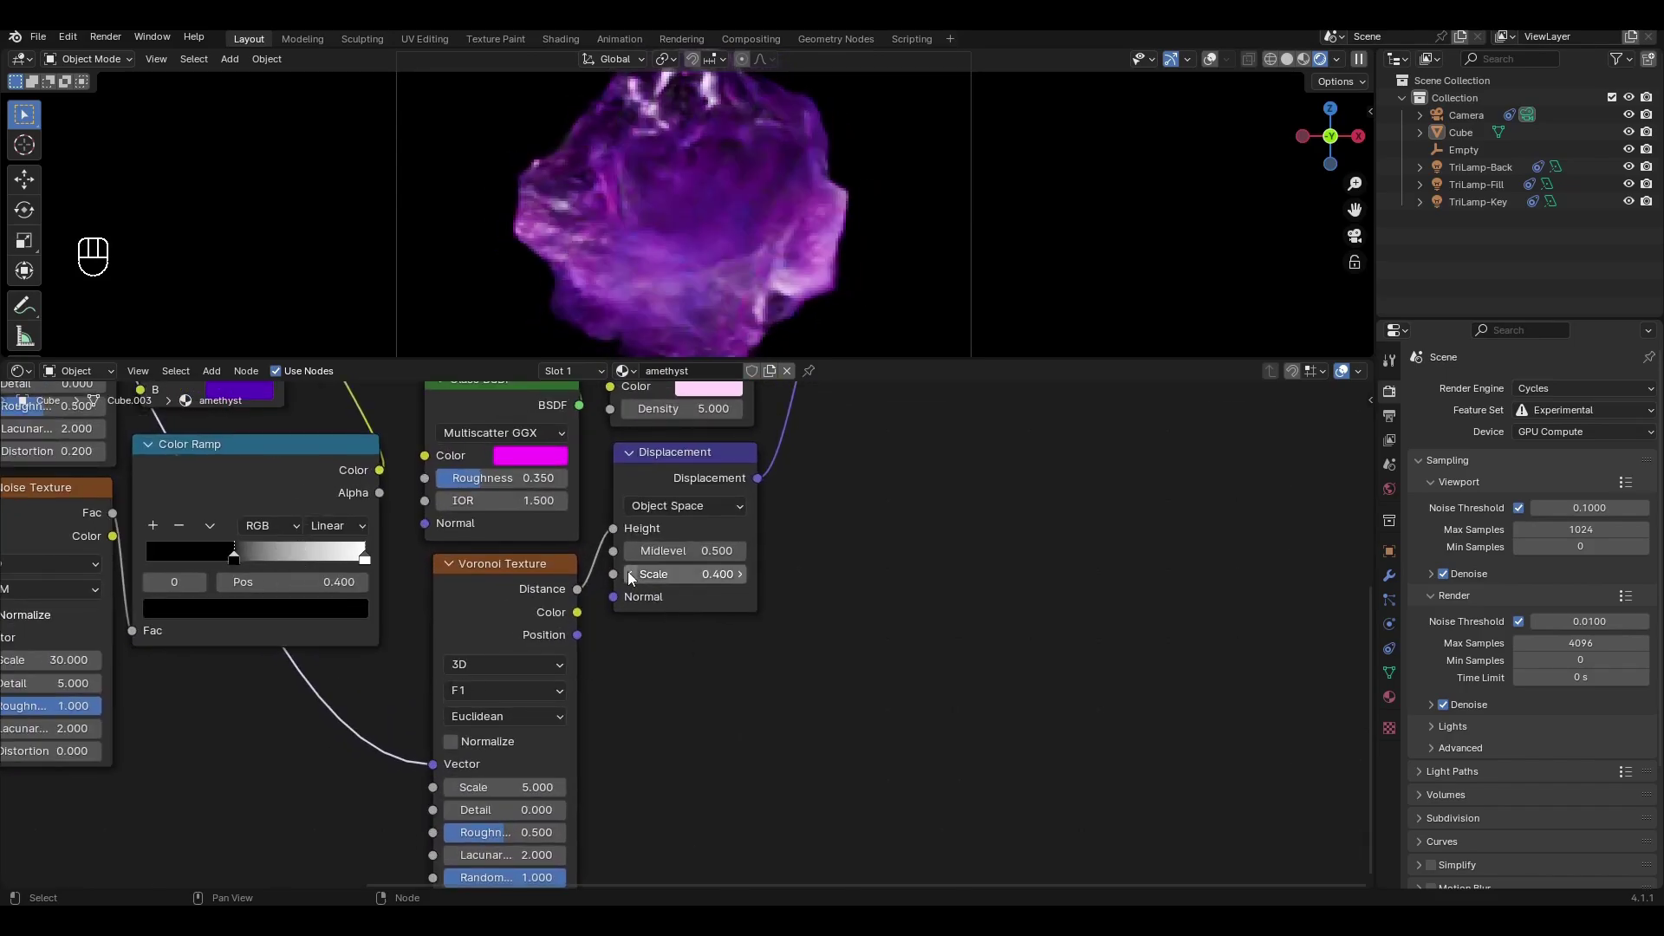
{"action": "left_click", "coordinate": [629, 574]}
Step: Change the Voronoi Texture feature from F1 to Distance to Edge and zoom out over the nodes
{"action": "middle_click_drag", "start_coordinate": [620, 650], "coordinate": [789, 547]}
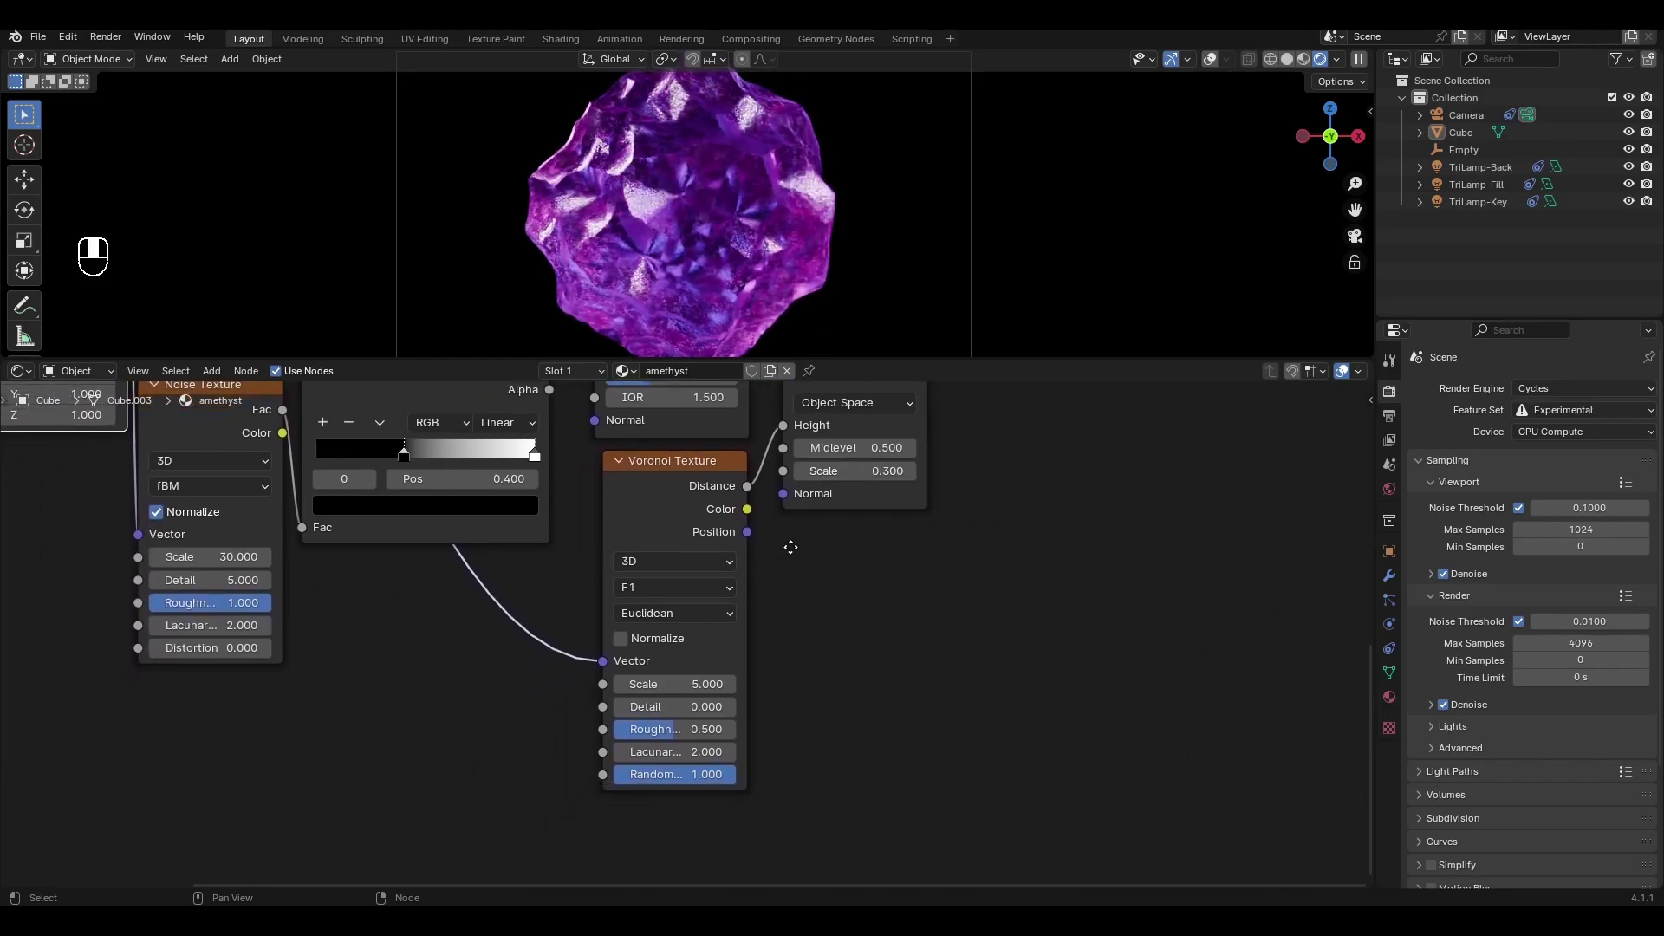
{"action": "left_click", "coordinate": [712, 590]}
{"action": "left_click", "coordinate": [678, 708]}
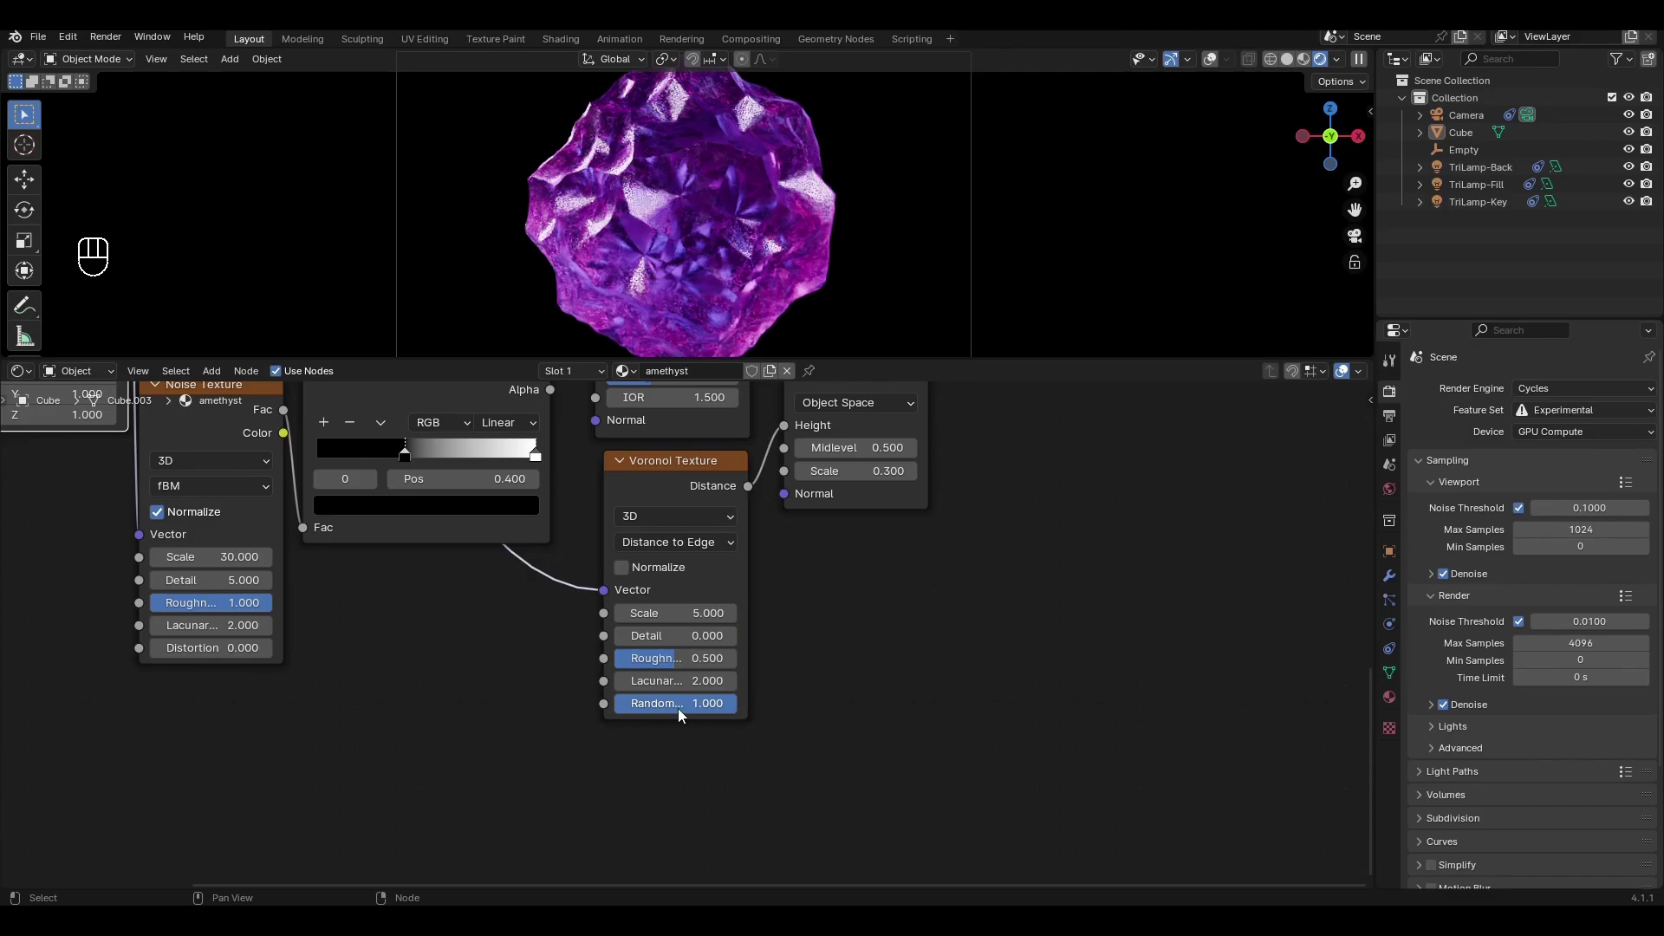
{"action": "scroll", "coordinate": [771, 607], "scroll_direction": "down", "scroll_amount": 6}
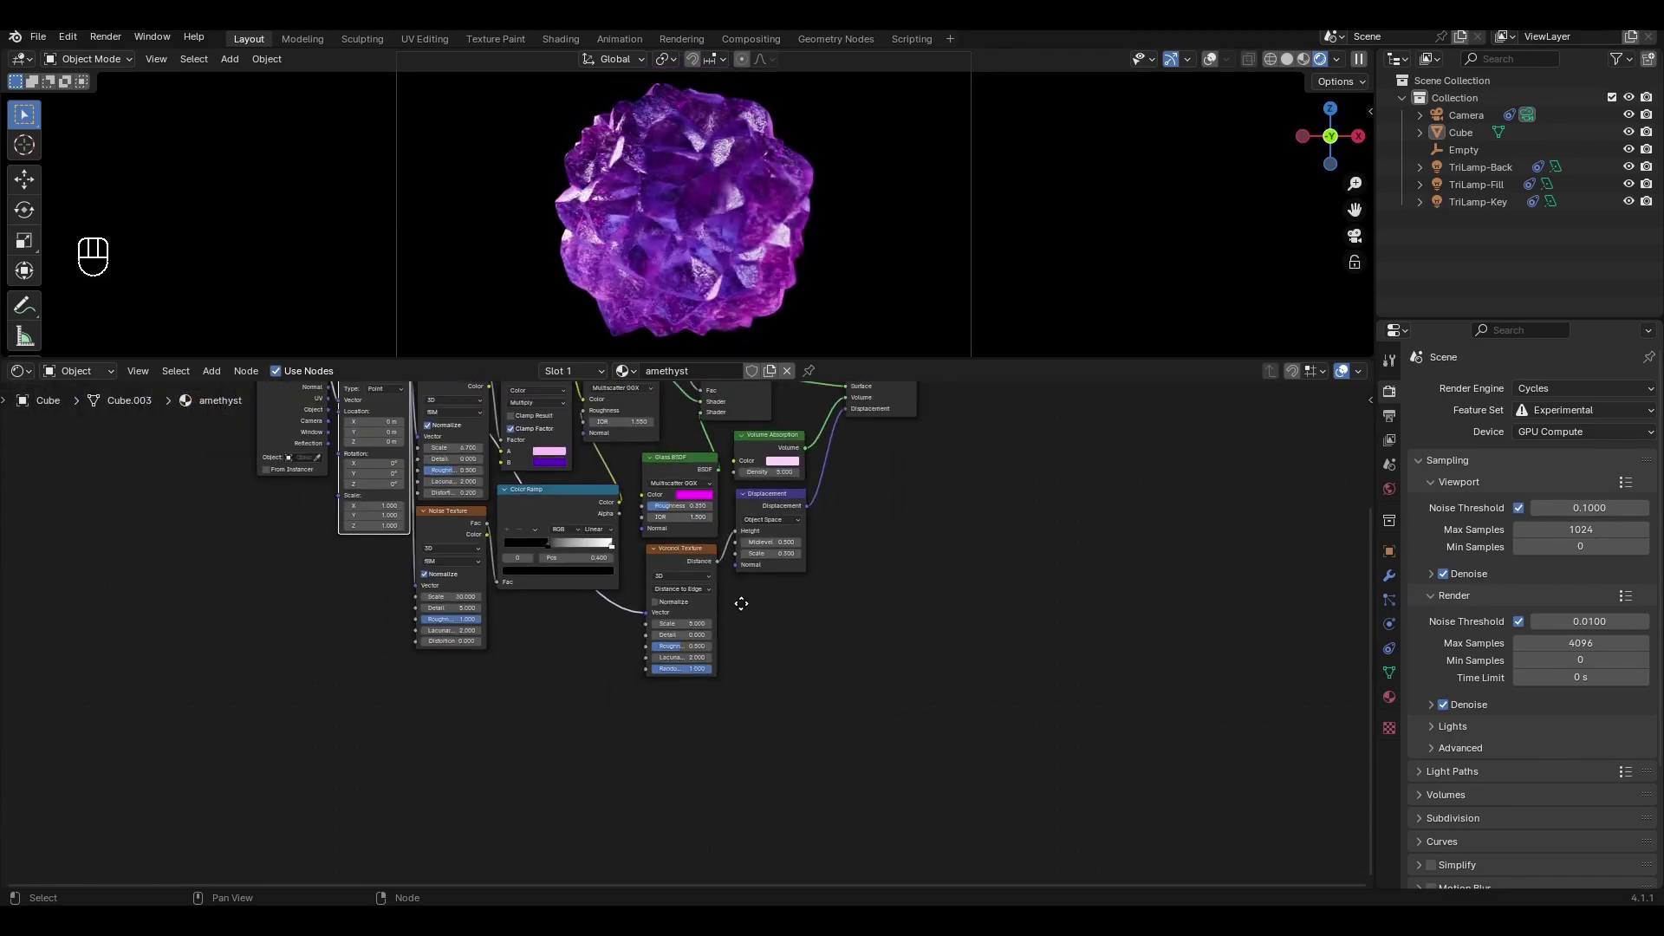
{"action": "scroll", "coordinate": [770, 694], "scroll_direction": "down", "scroll_amount": 3}
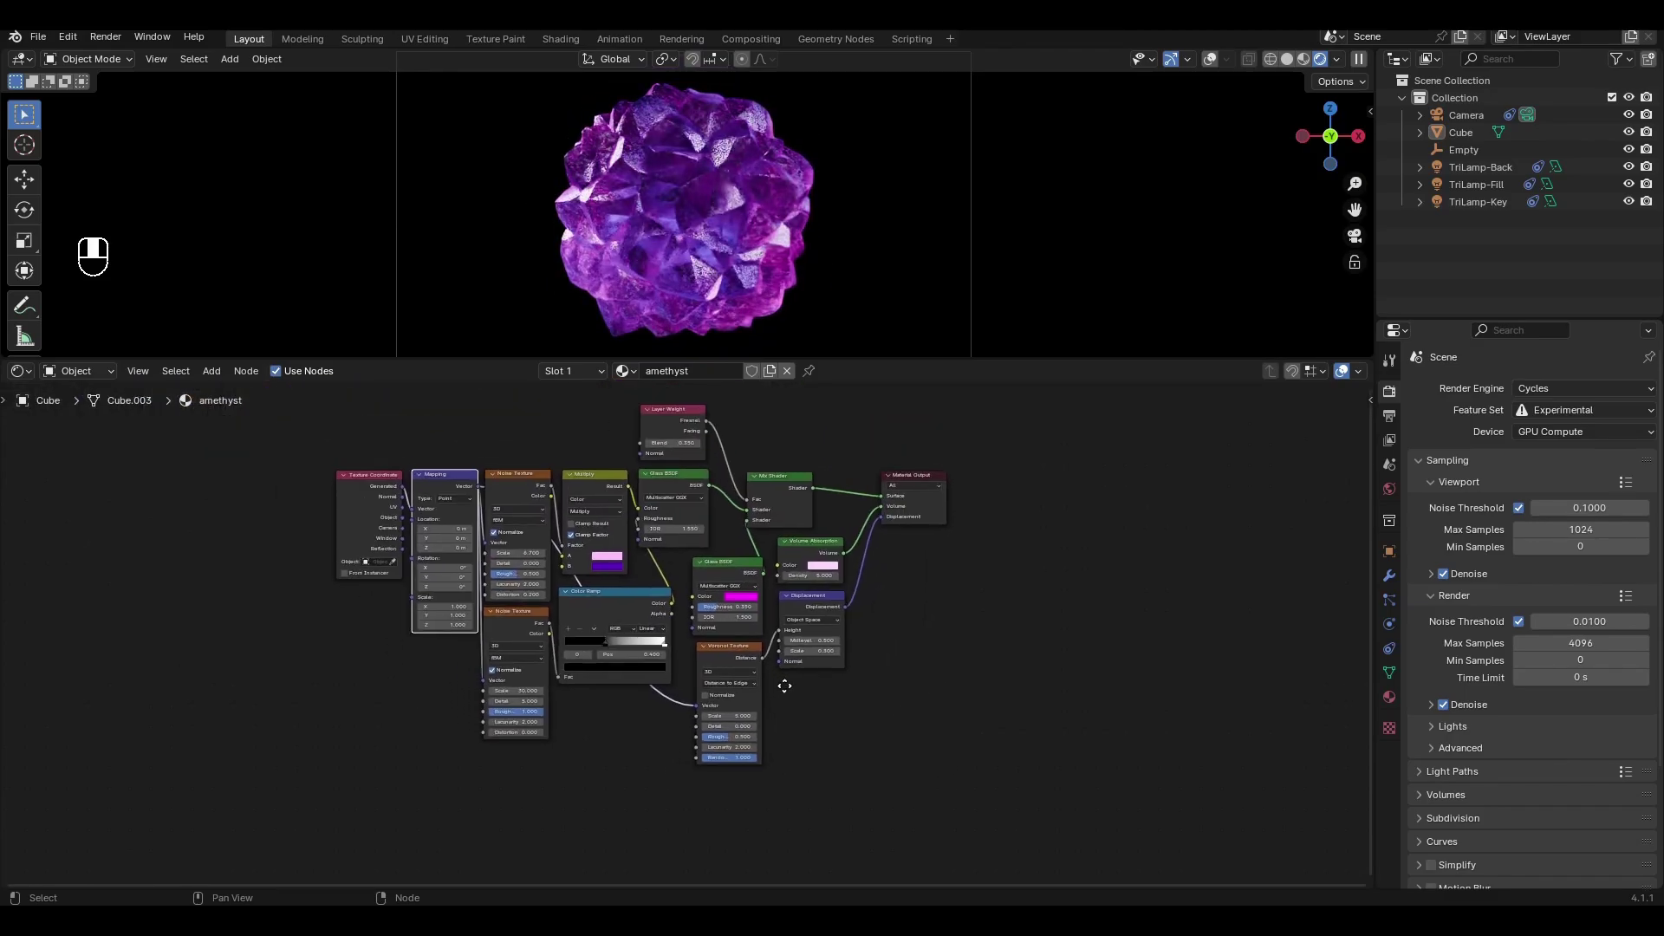